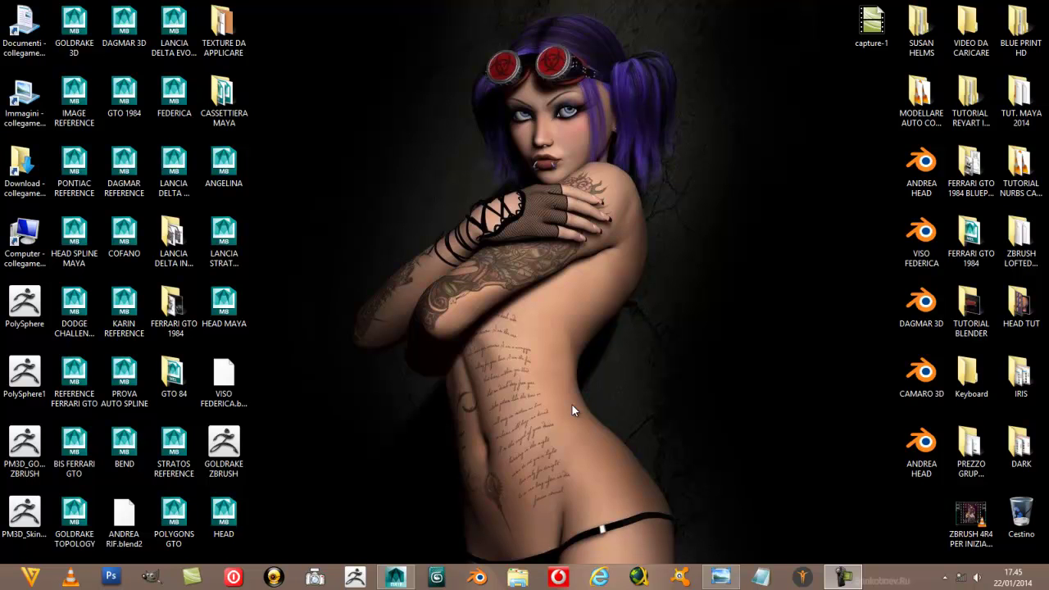
Check the Lancia Delta side-view reference photo, then return to the Maya car model
click(397, 579)
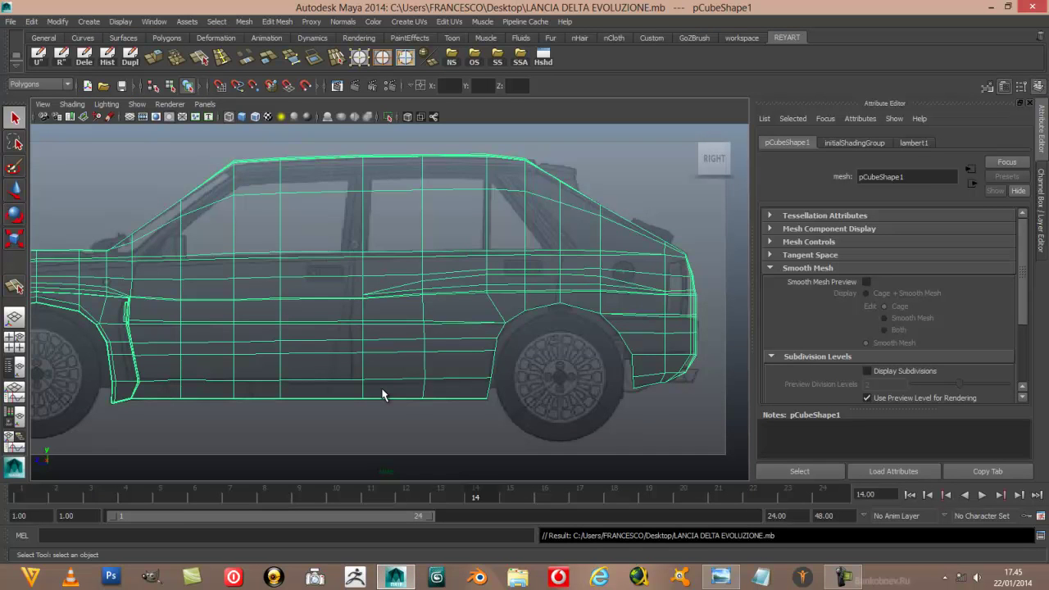
click(720, 578)
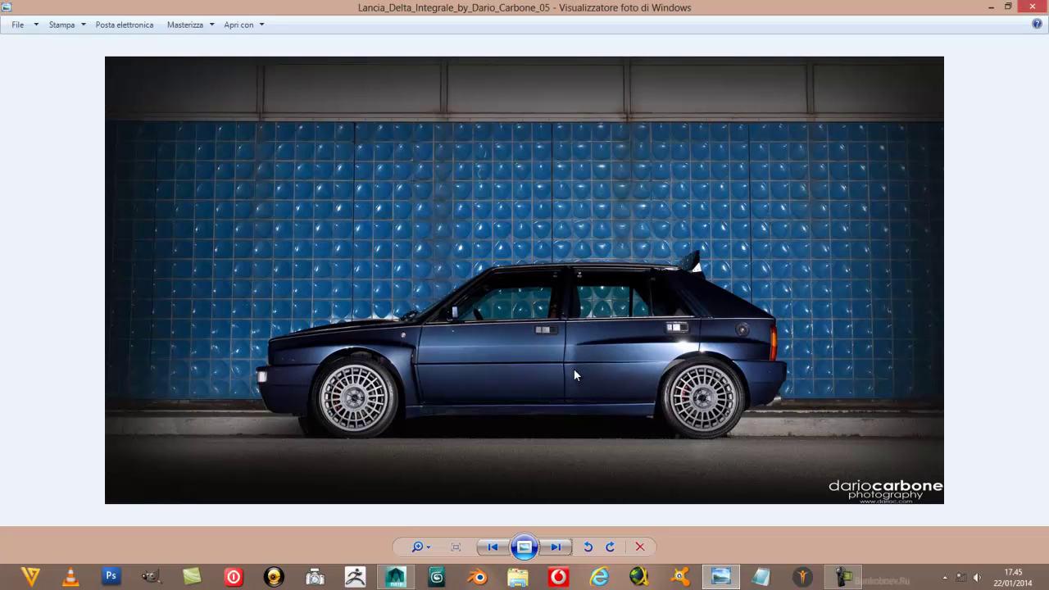
click(397, 577)
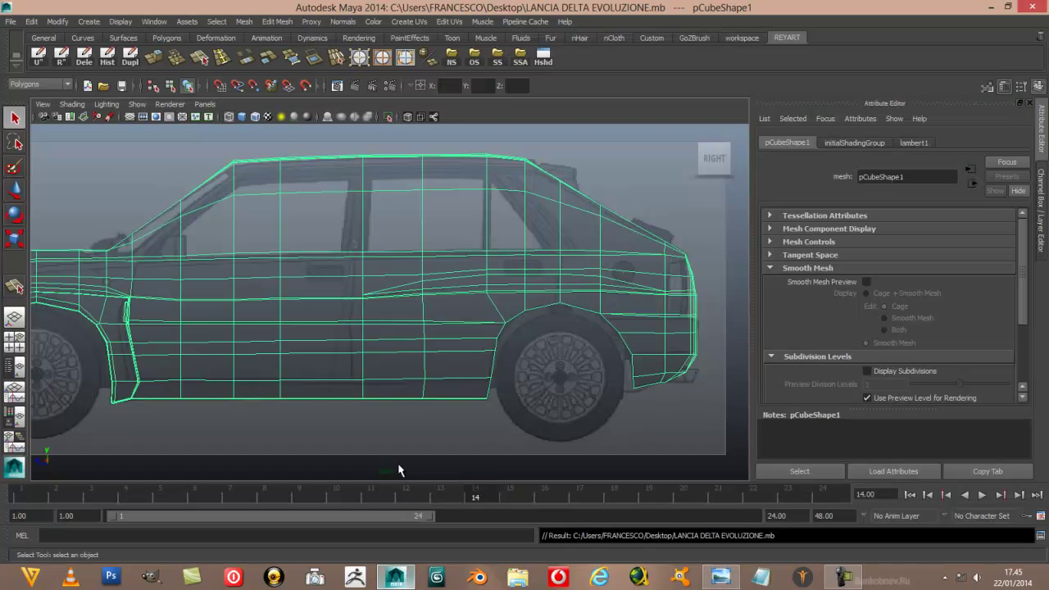
Zoom into the rear door in vertex mode and nudge its lower edge vertex slightly left
scroll(382, 403, up, 2)
scroll(381, 405, up, 4)
scroll(380, 404, up, 1)
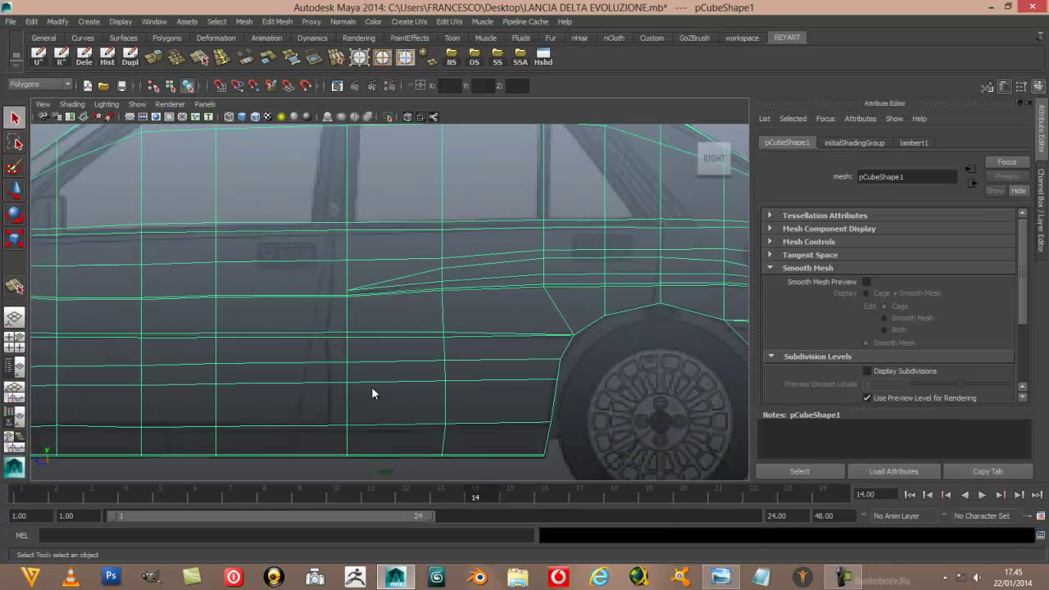
key(space)
scroll(375, 366, up, 1)
alt+middle_drag(374, 365, 437, 343)
key(F8)
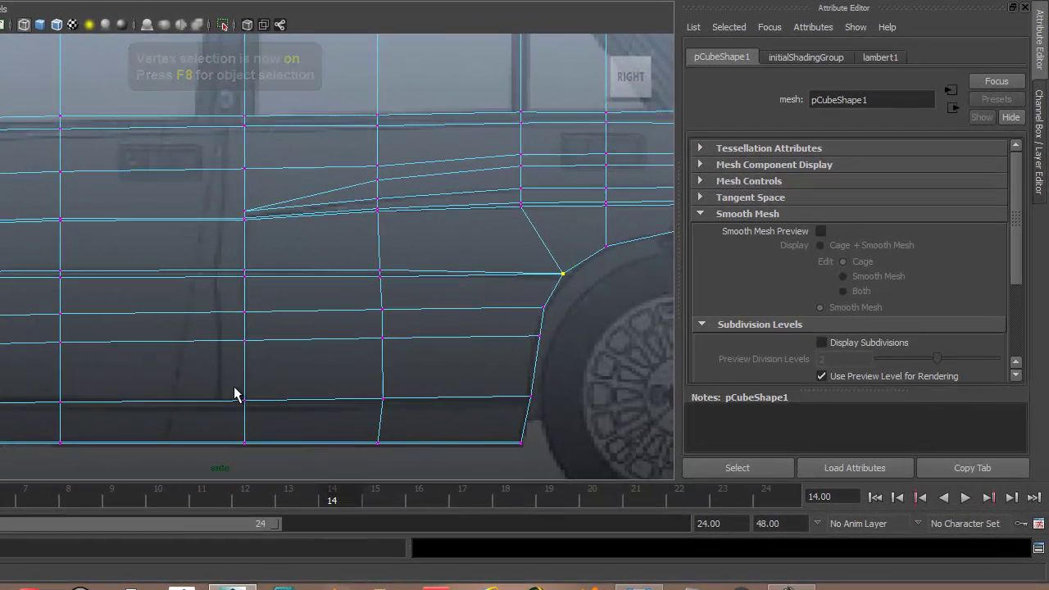
drag(234, 390, 250, 406)
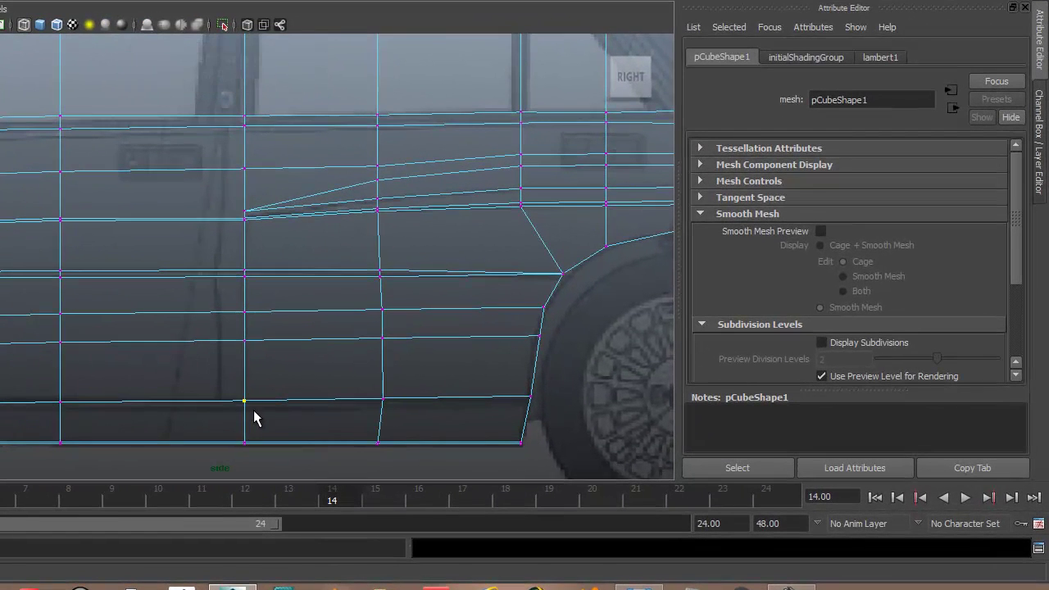
key(w)
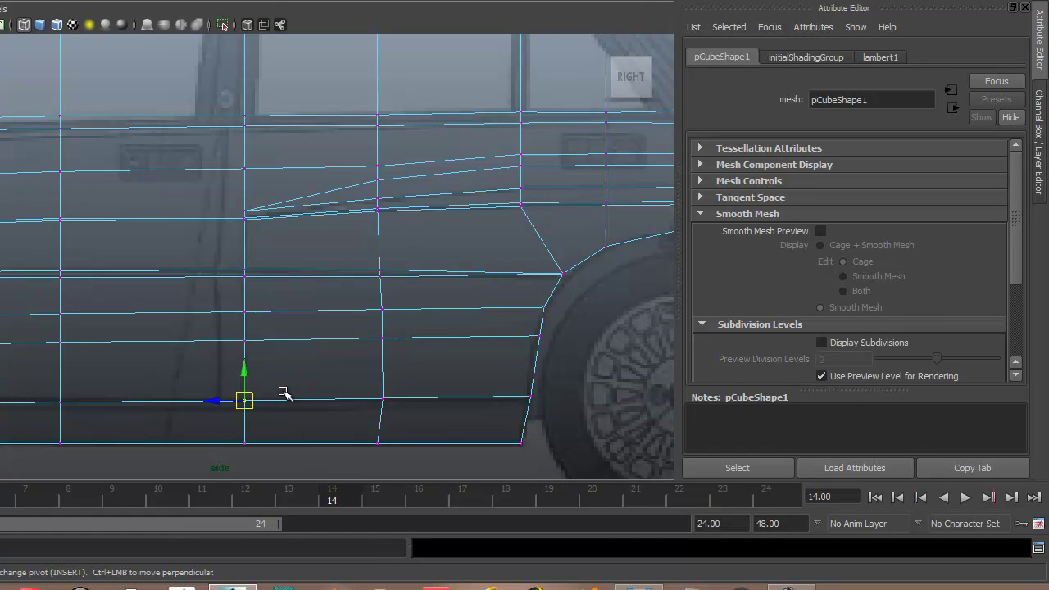
drag(214, 401, 210, 402)
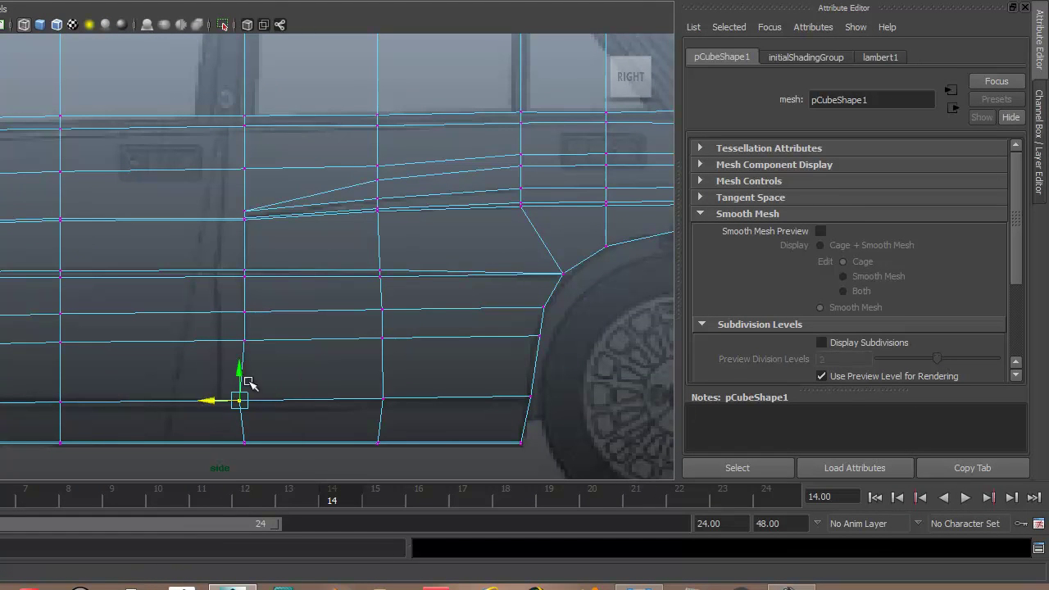
Work up the door's vertical edge, selecting each higher vertex up to the crease
click(284, 375)
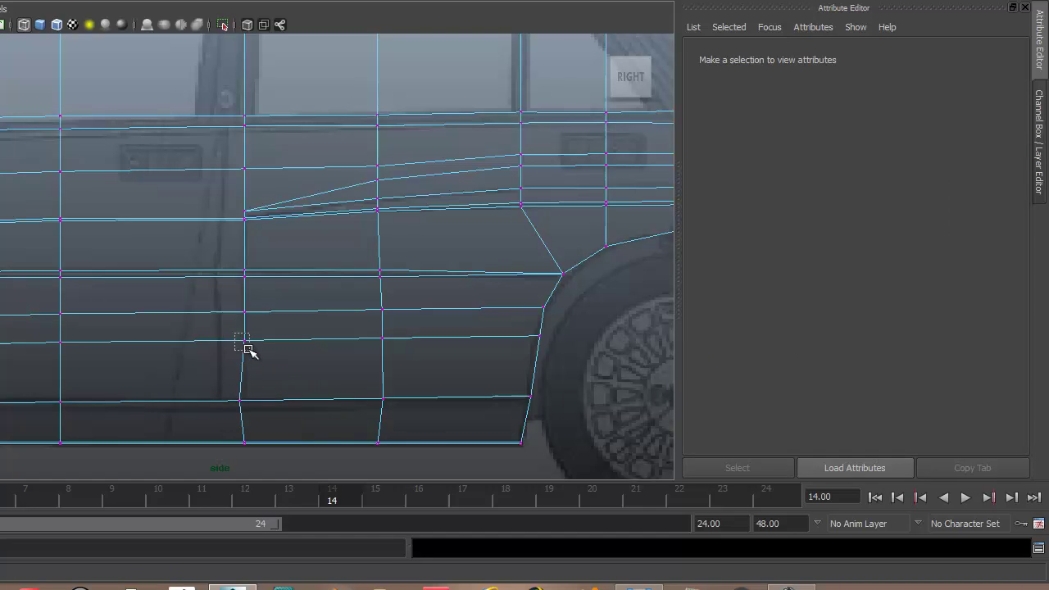
click(237, 341)
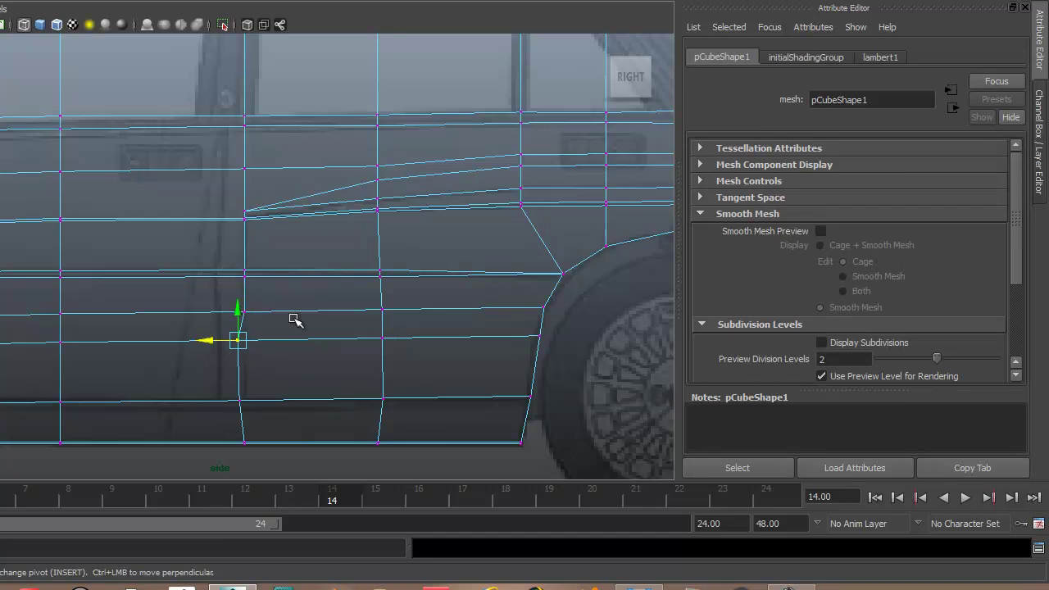
click(241, 302)
click(244, 312)
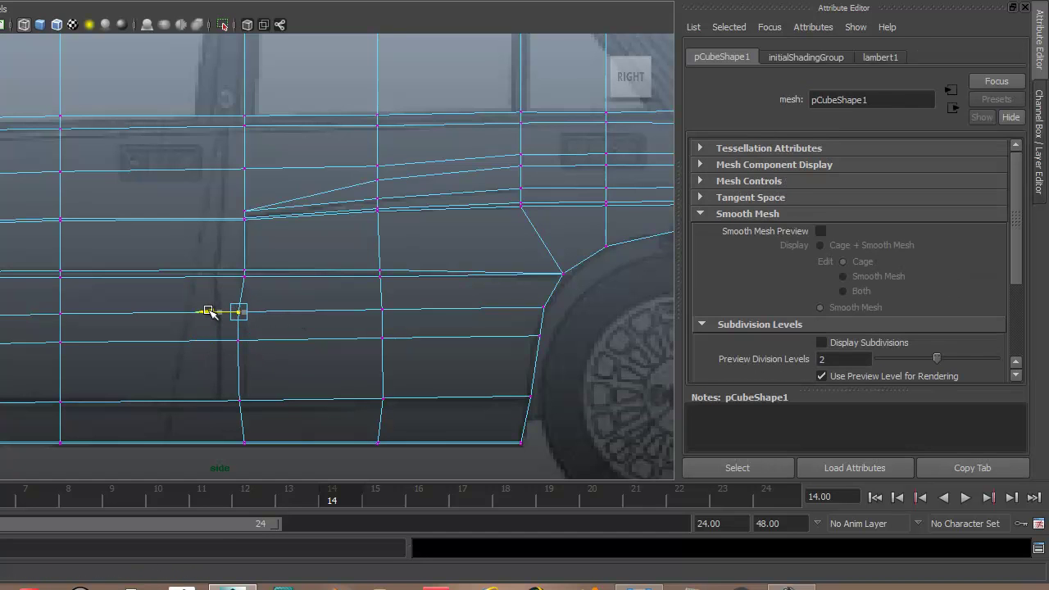
click(253, 259)
mouse_move(233, 263)
mouse_down()
mouse_move(256, 281)
mouse_move(209, 274)
mouse_up()
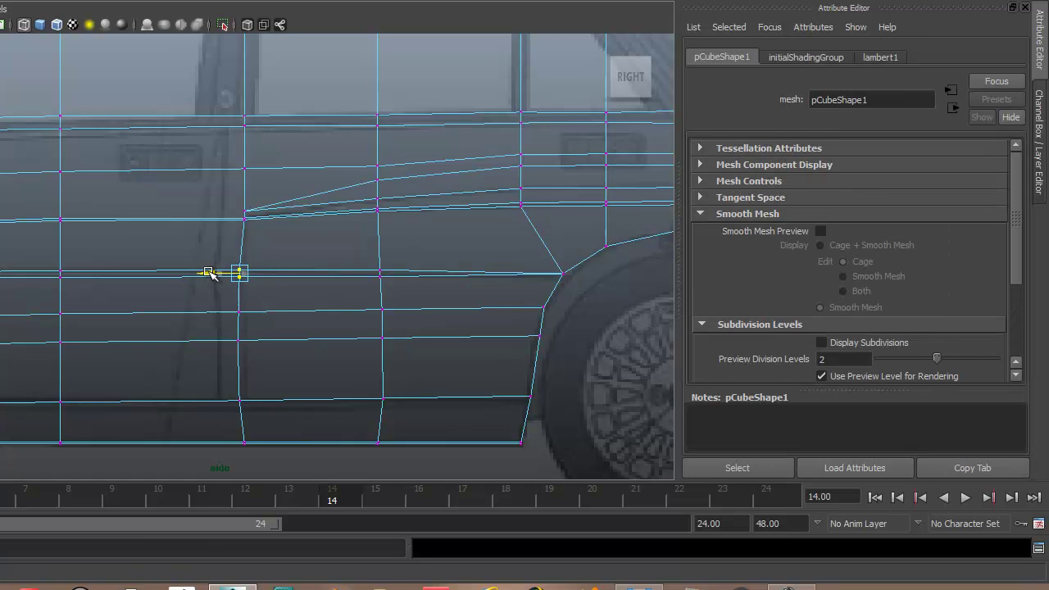
click(325, 252)
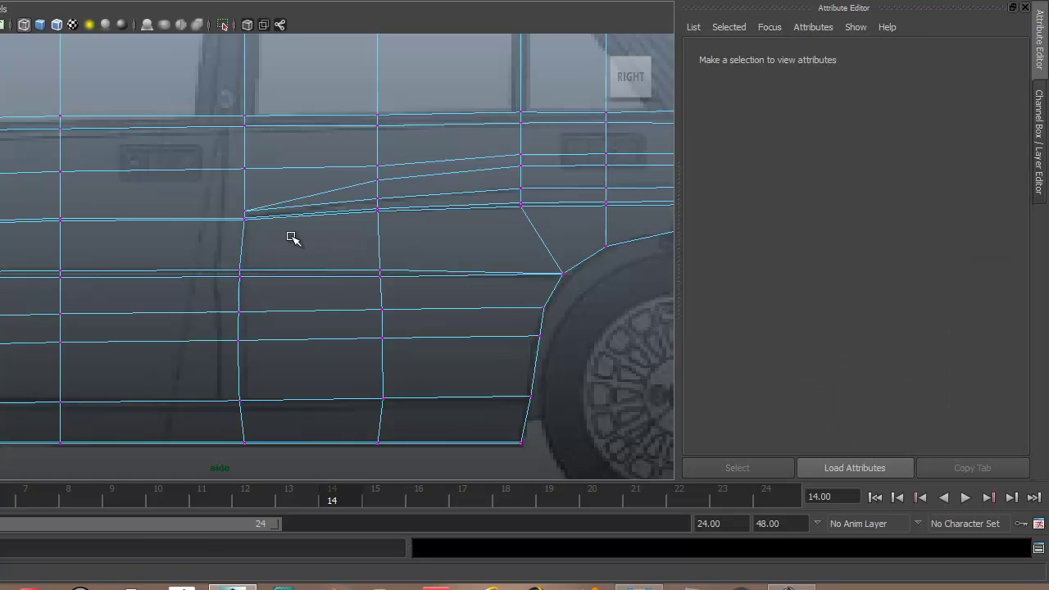
click(249, 224)
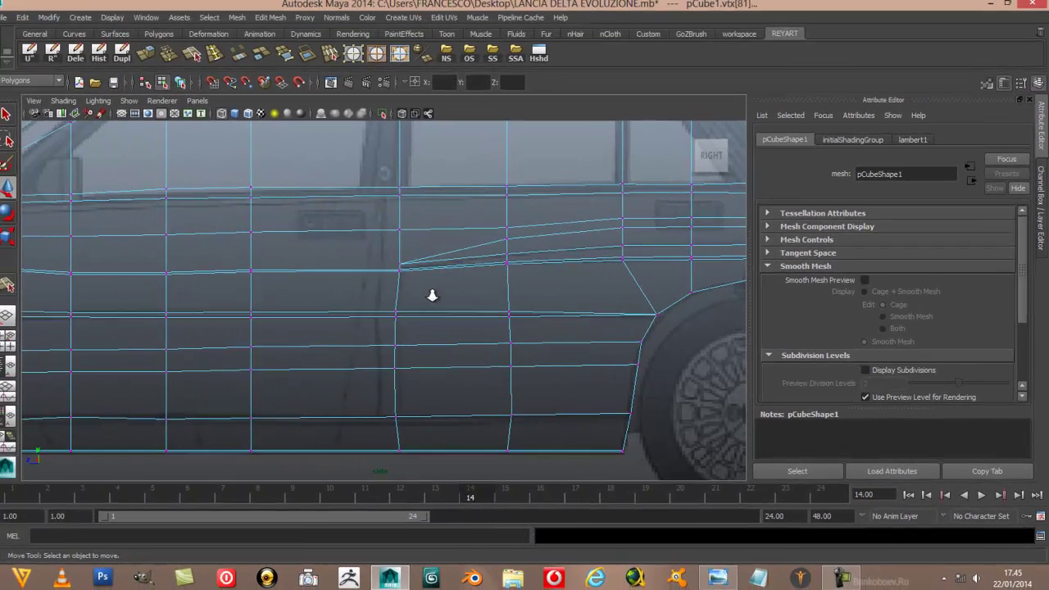
click(431, 293)
scroll(434, 294, up, 5)
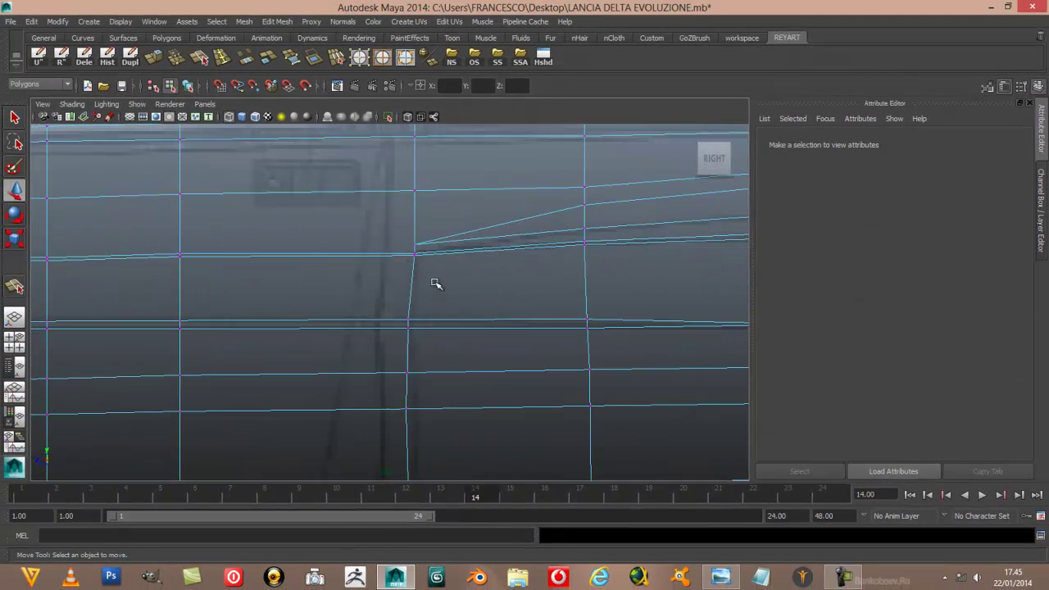
Align one door vertex with the seam, then shift the whole door vertex column slightly right
click(416, 252)
drag(387, 254, 410, 256)
click(445, 285)
scroll(445, 286, down, 10)
scroll(445, 286, up, 2)
scroll(445, 288, up, 6)
scroll(445, 288, up, 2)
scroll(445, 289, up, 1)
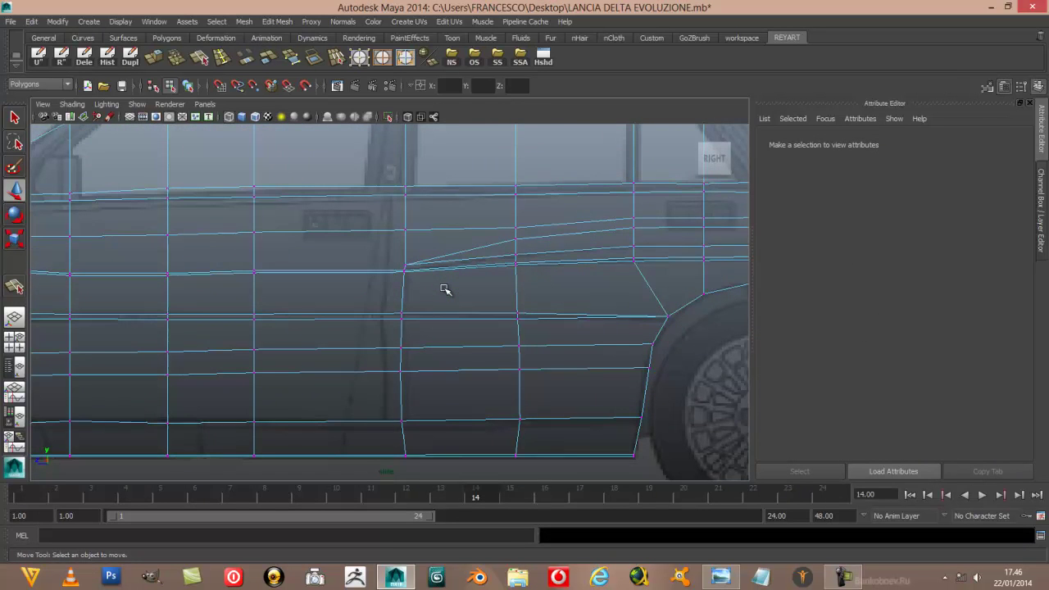
drag(391, 248, 433, 468)
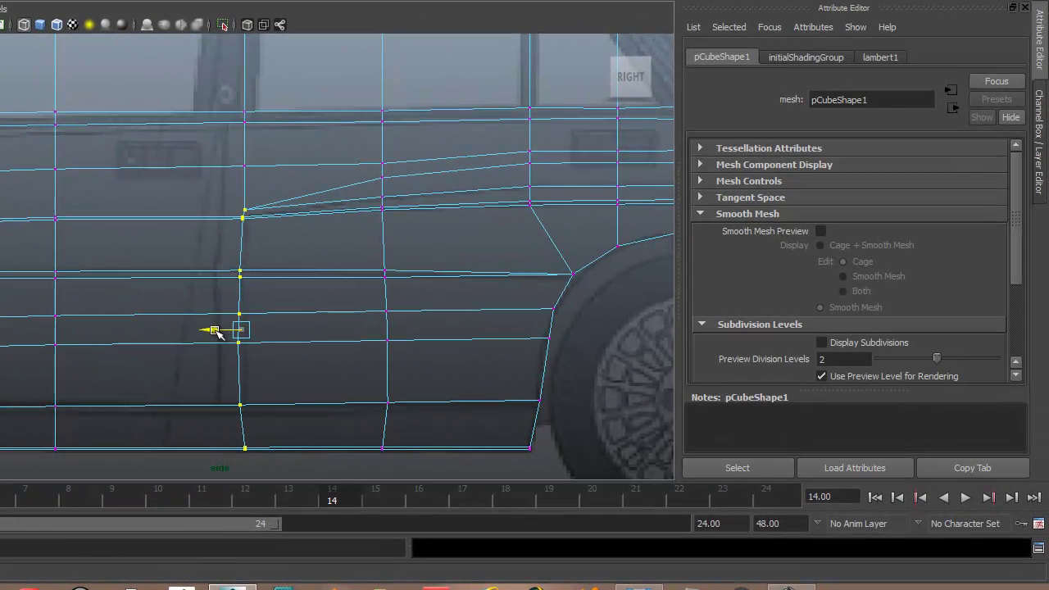
drag(214, 331, 219, 331)
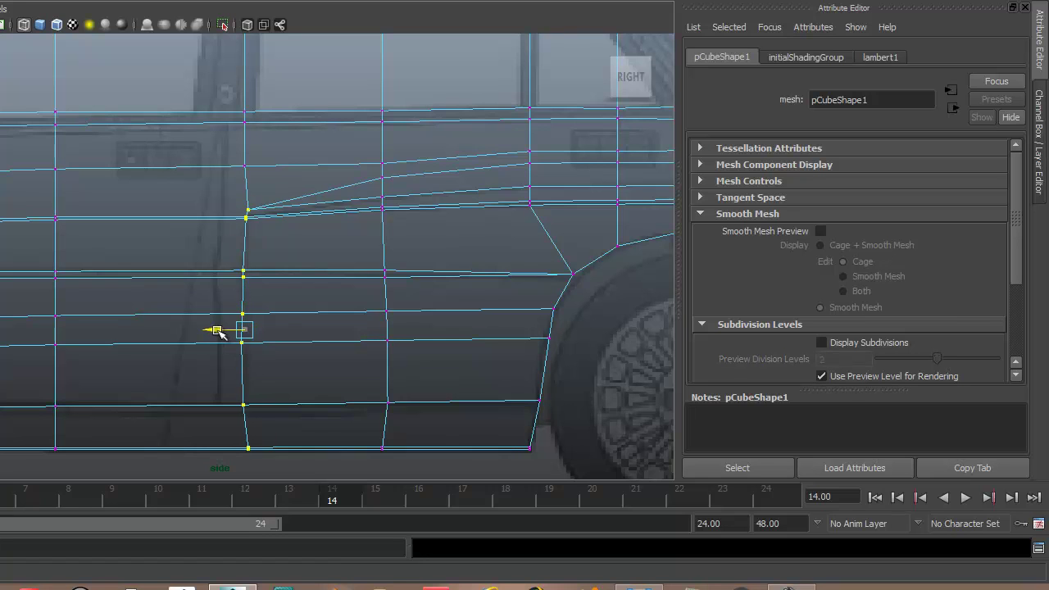
drag(220, 333, 222, 334)
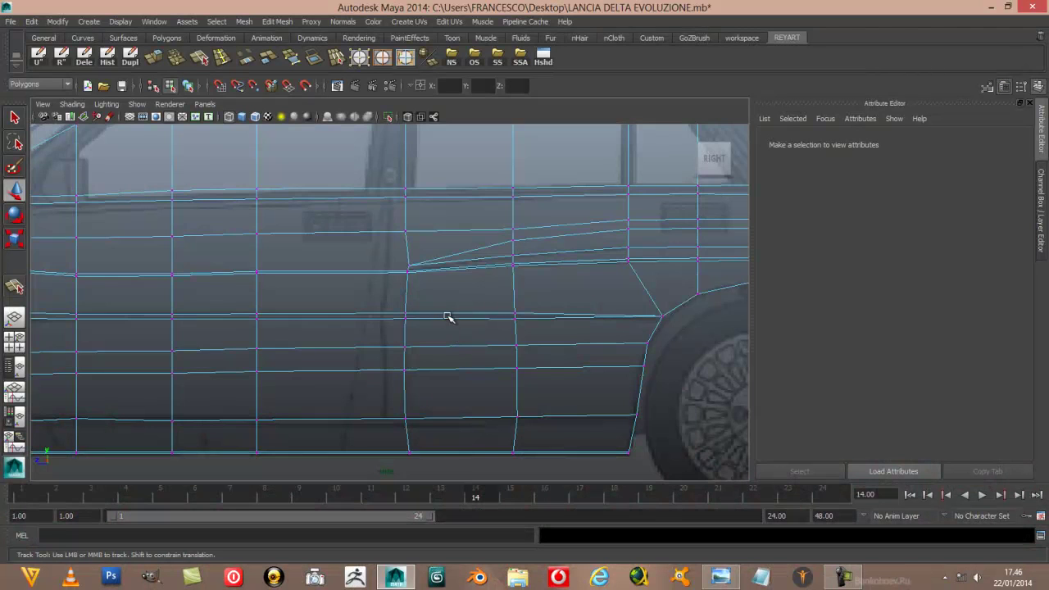
Nudge the vertex just above the door crease, vtx[237], slightly right onto the door line
alt+middle_drag(447, 311, 438, 347)
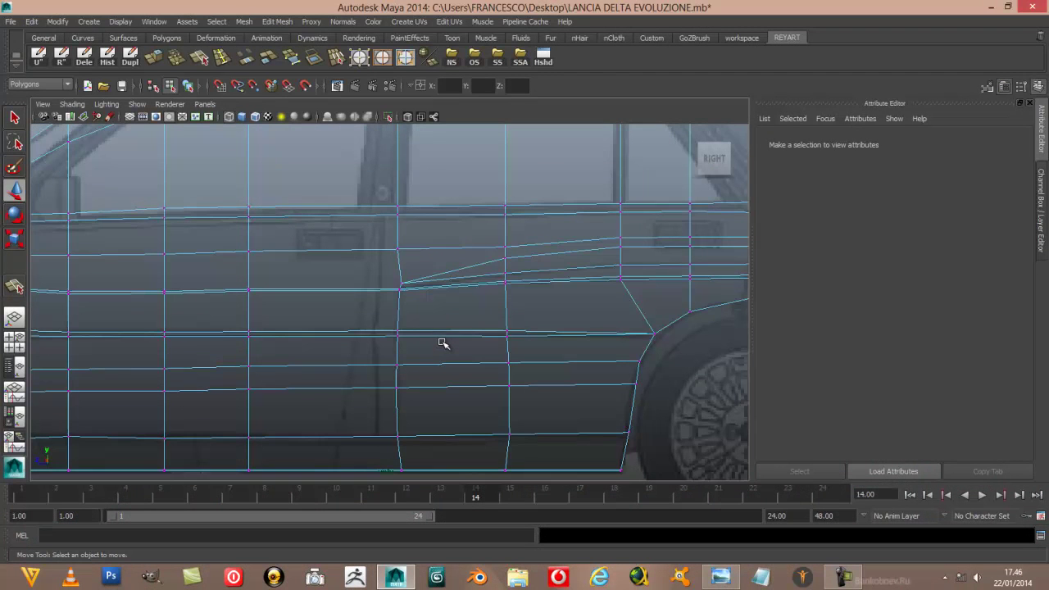
click(398, 249)
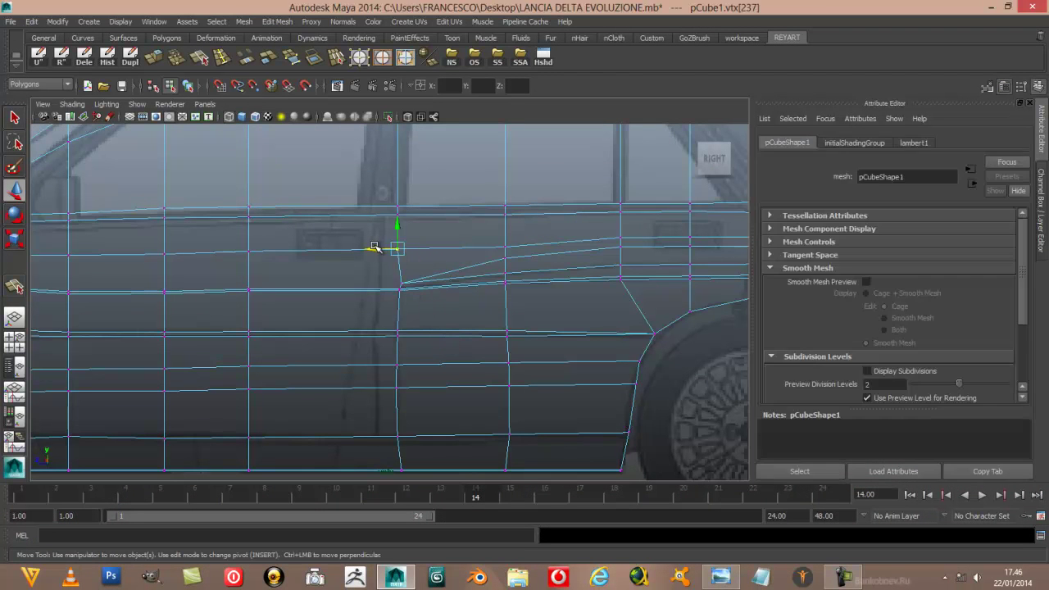
drag(373, 248, 379, 250)
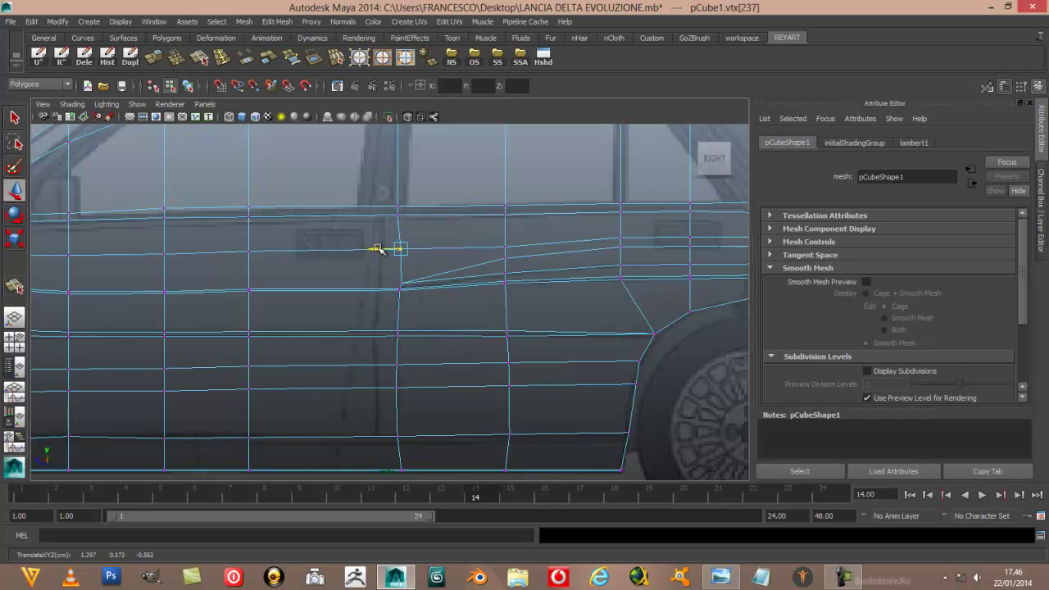
click(431, 269)
scroll(431, 276, down, 8)
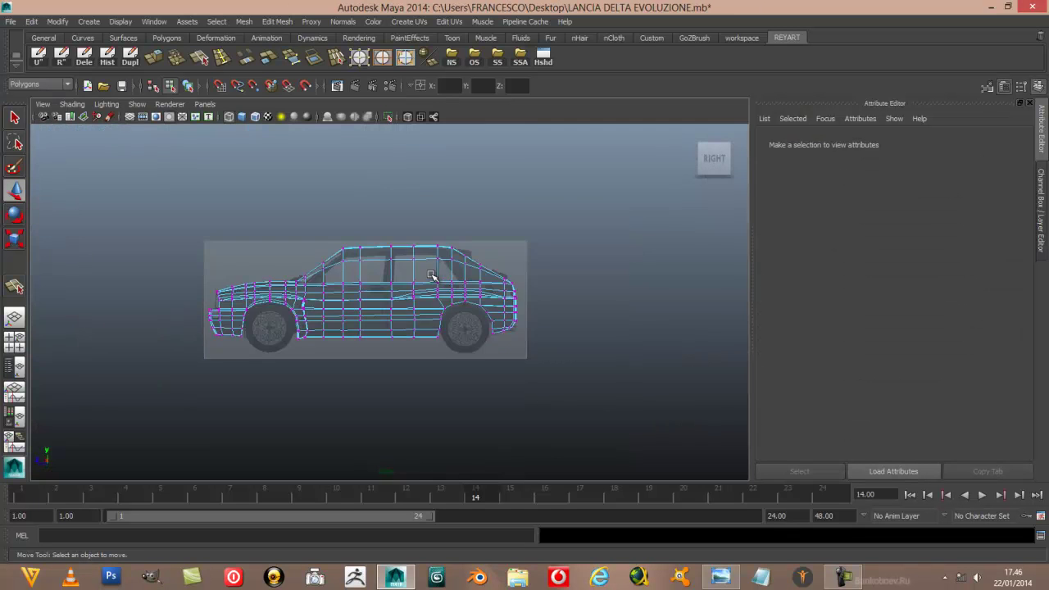
scroll(432, 276, up, 4)
scroll(433, 280, up, 4)
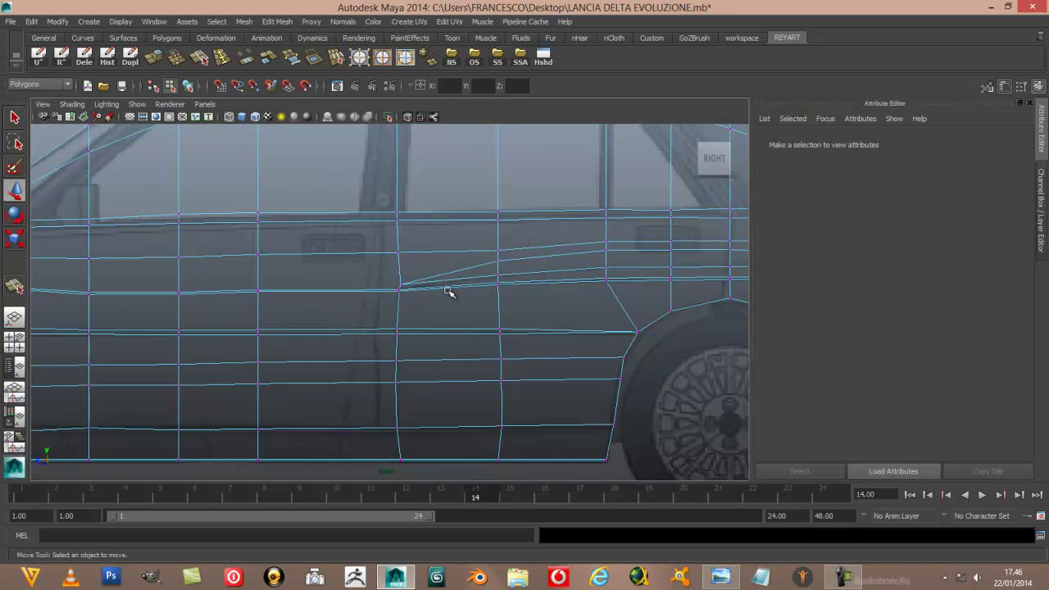
alt+middle_drag(449, 287, 450, 264)
scroll(466, 290, up, 1)
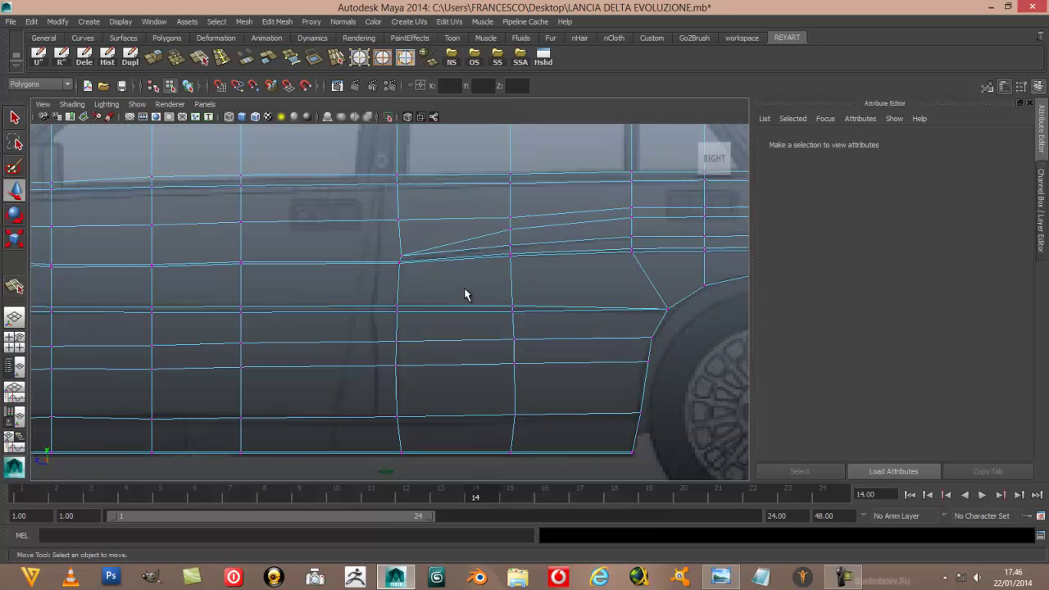
Insert a vertical edge loop beside the door's front edge and return to object mode
click(221, 58)
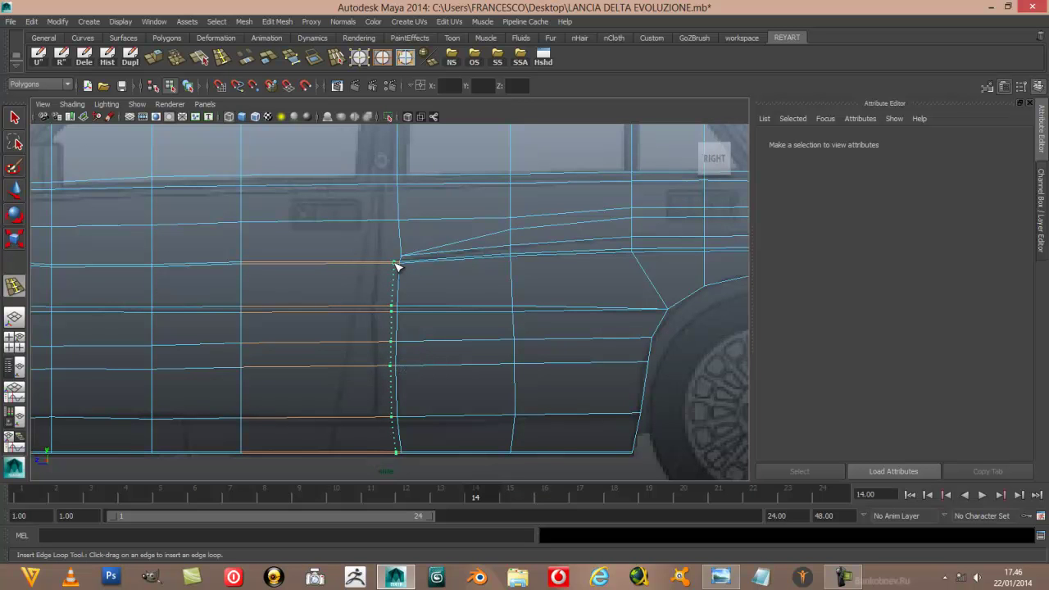
click(396, 266)
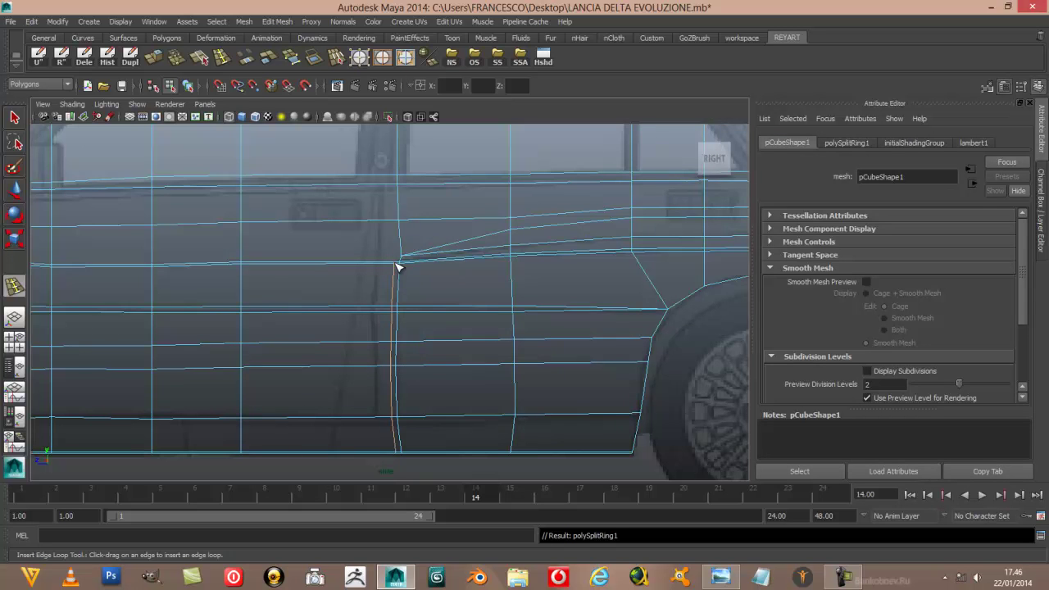
click(14, 117)
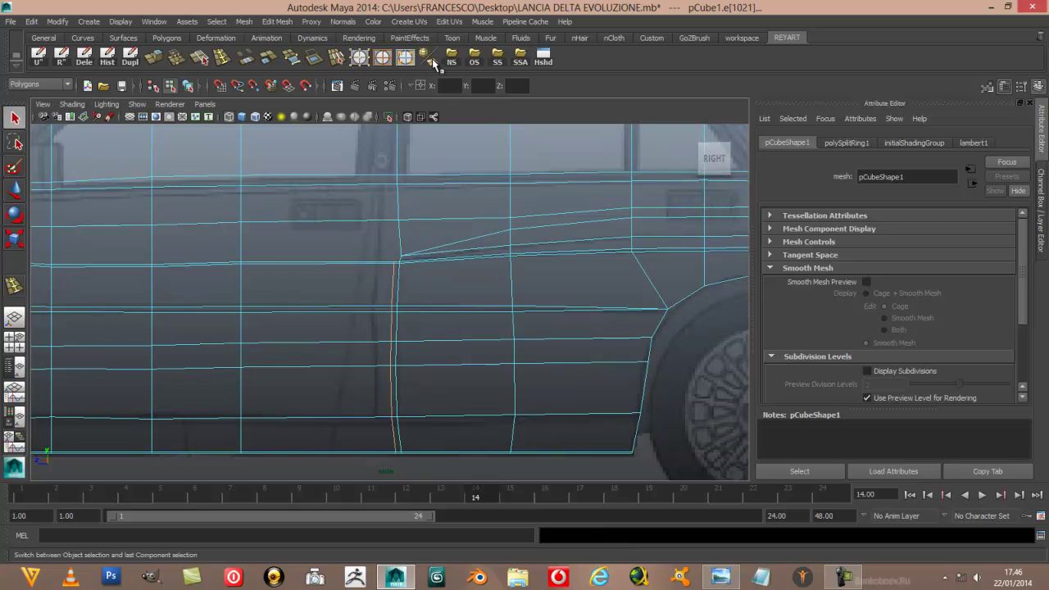
key(F8)
Turn on Smooth Mesh Preview and show the car body with Smooth Shade All
click(866, 282)
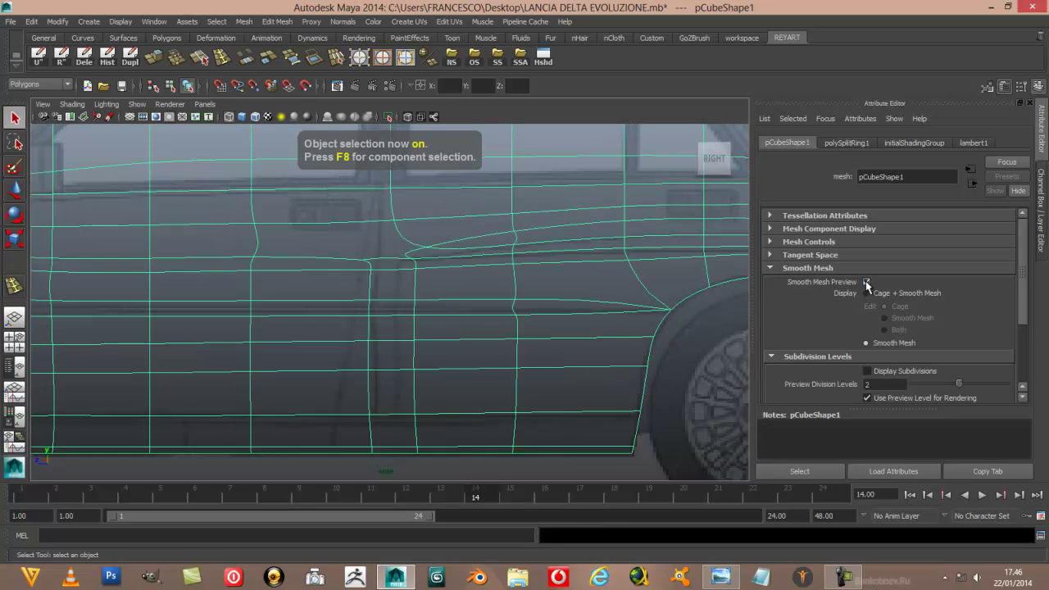
scroll(674, 319, down, 4)
scroll(674, 319, down, 3)
click(607, 235)
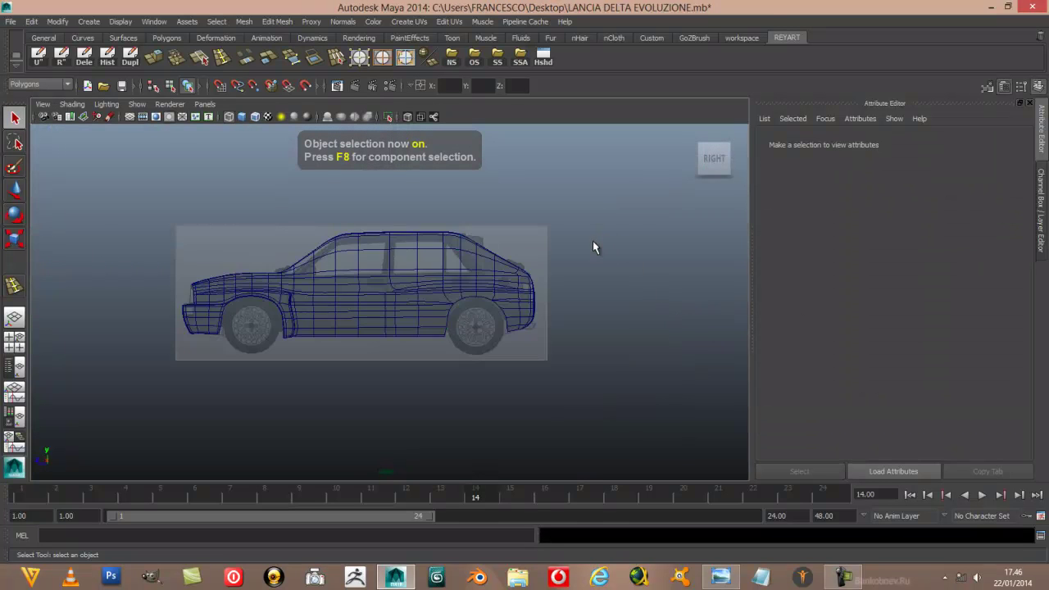
scroll(590, 241, up, 3)
click(242, 119)
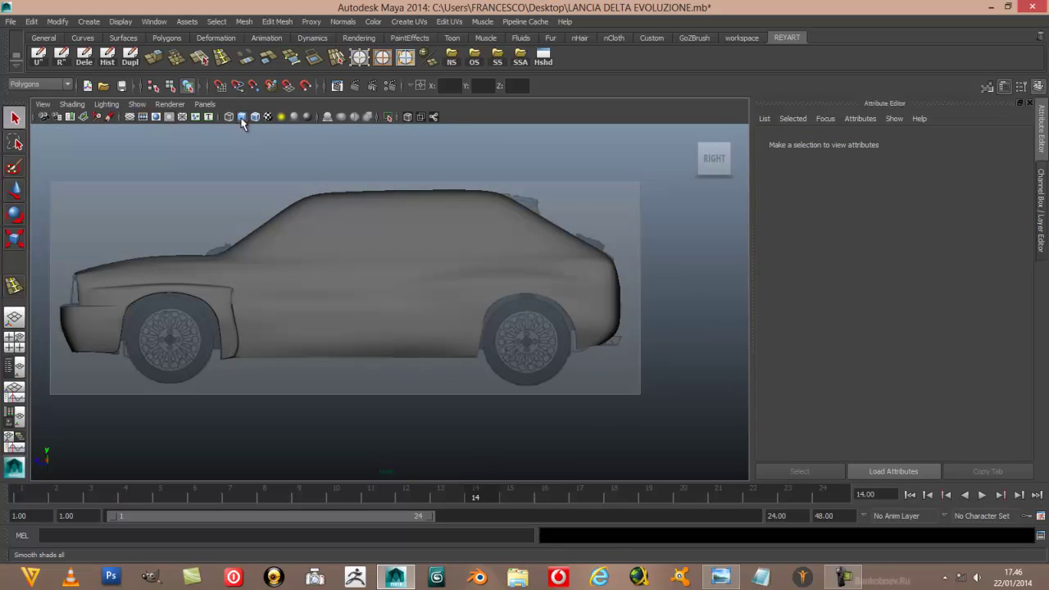
scroll(581, 311, up, 2)
scroll(581, 311, up, 2)
scroll(581, 312, down, 5)
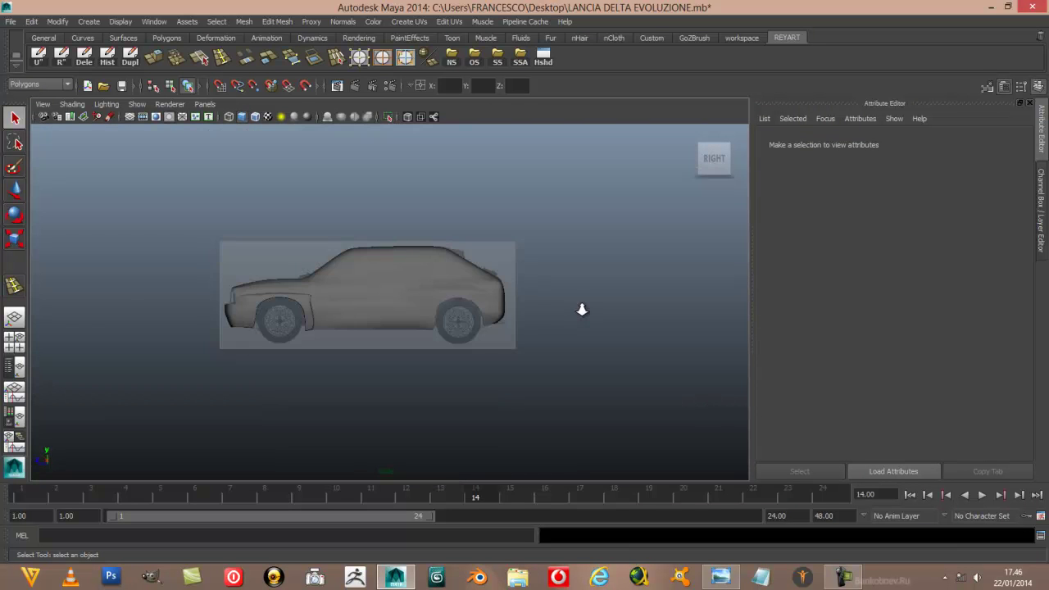
scroll(581, 311, up, 2)
scroll(582, 311, up, 2)
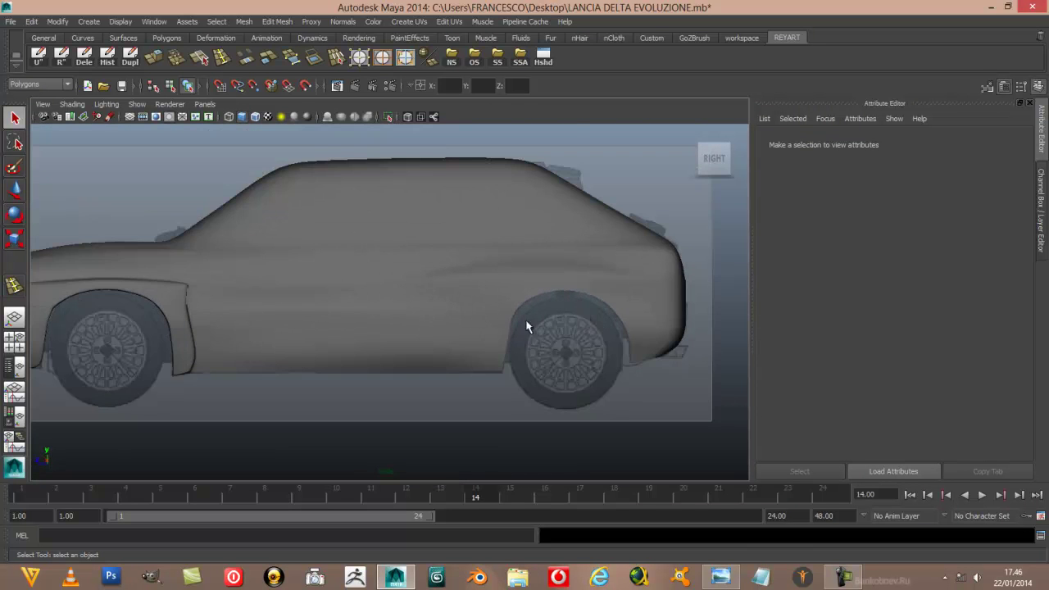
Return to a single maximized viewport and orbit to a right-rear view of the car
key(space)
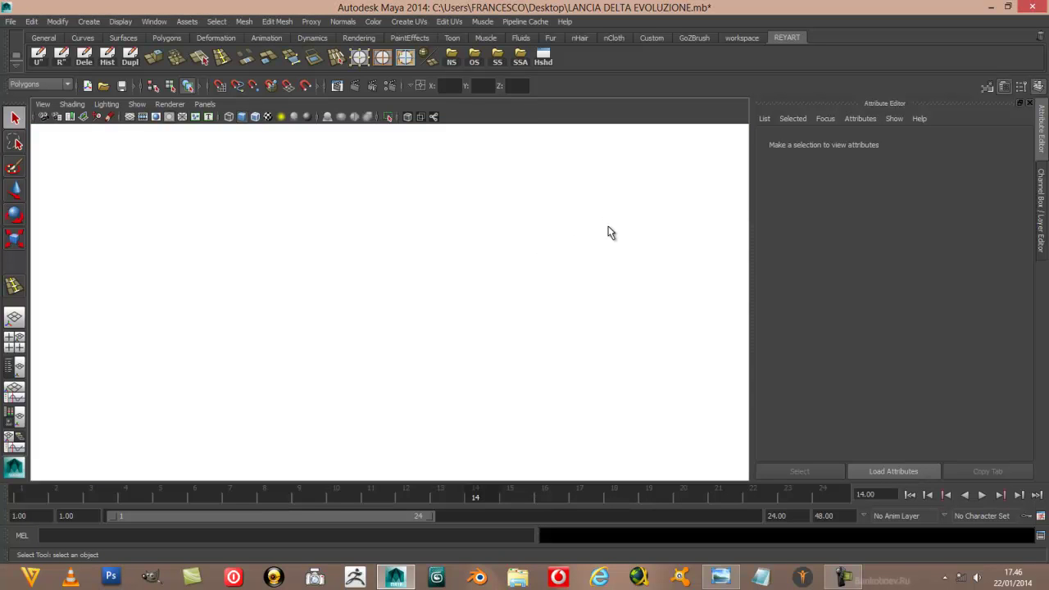
key(space)
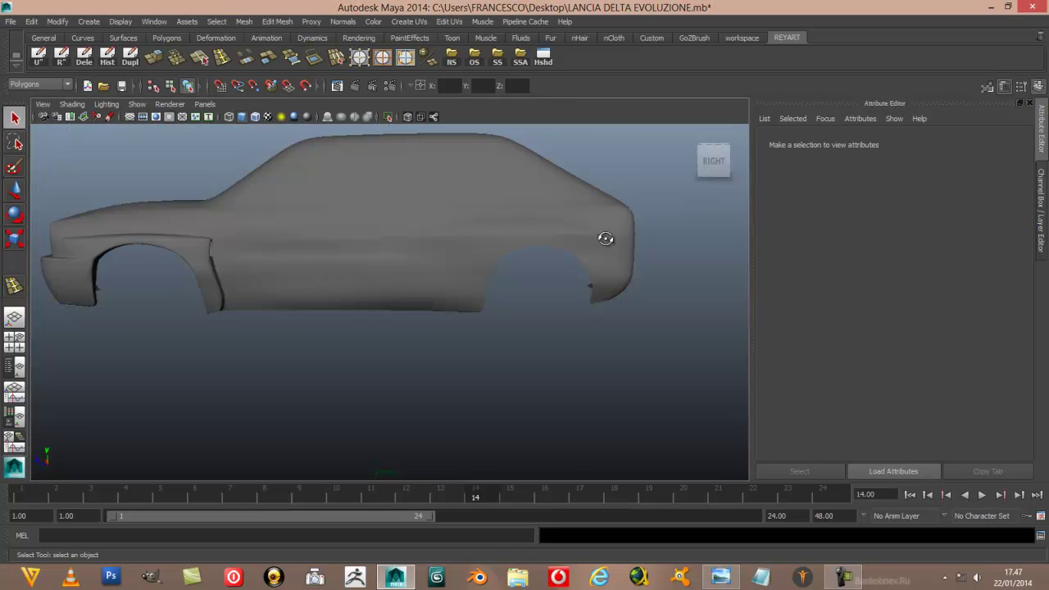
scroll(604, 234, down, 3)
alt+drag(558, 300, 459, 306)
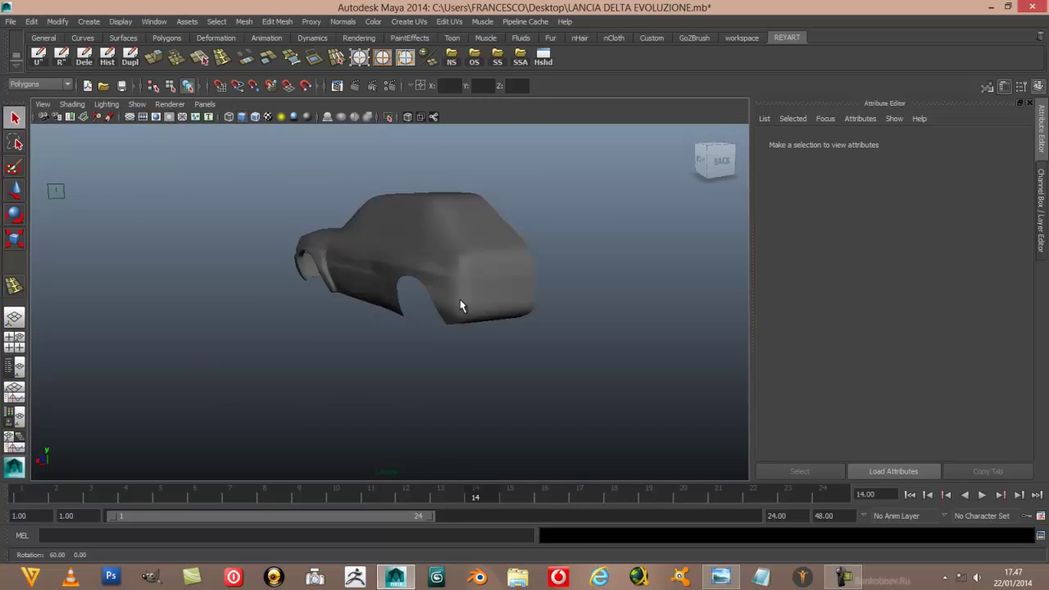
scroll(445, 293, up, 3)
alt+middle_drag(521, 340, 555, 362)
mouse_move(556, 362)
alt+mouse_down()
mouse_move(438, 363)
mouse_move(467, 368)
mouse_move(454, 368)
alt+mouse_up()
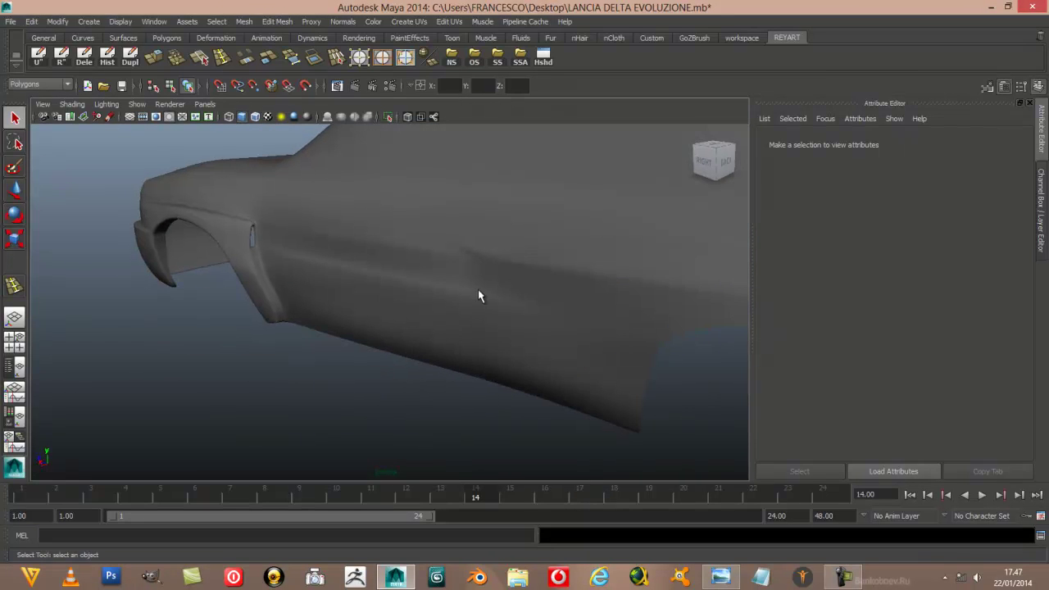
Select pCube1 and switch off Smooth Mesh Preview to reveal the low-poly cage
click(475, 256)
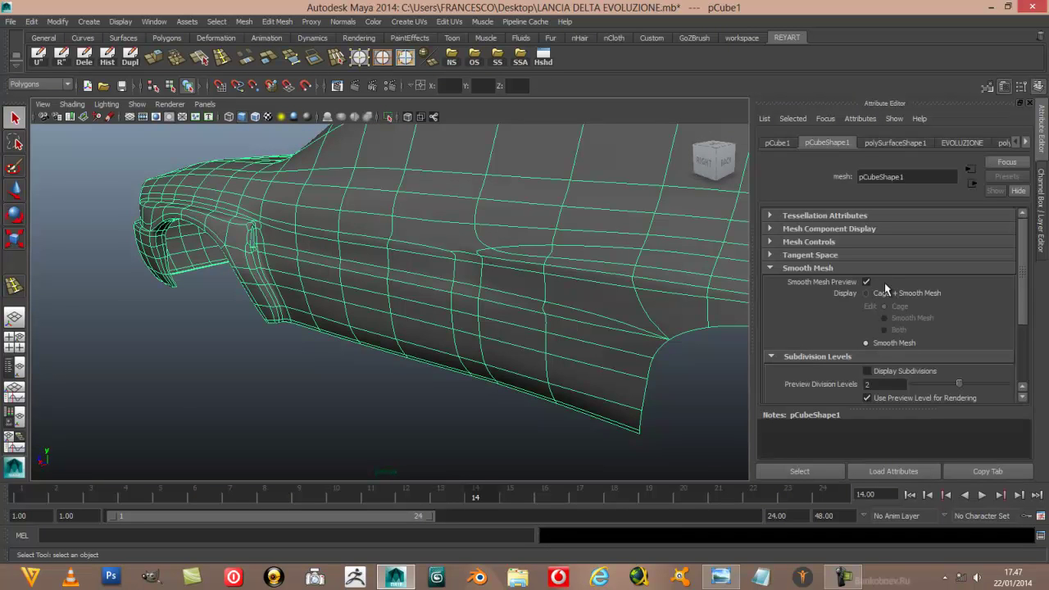
click(866, 282)
alt+drag(433, 390, 458, 395)
scroll(458, 388, up, 2)
scroll(510, 358, up, 2)
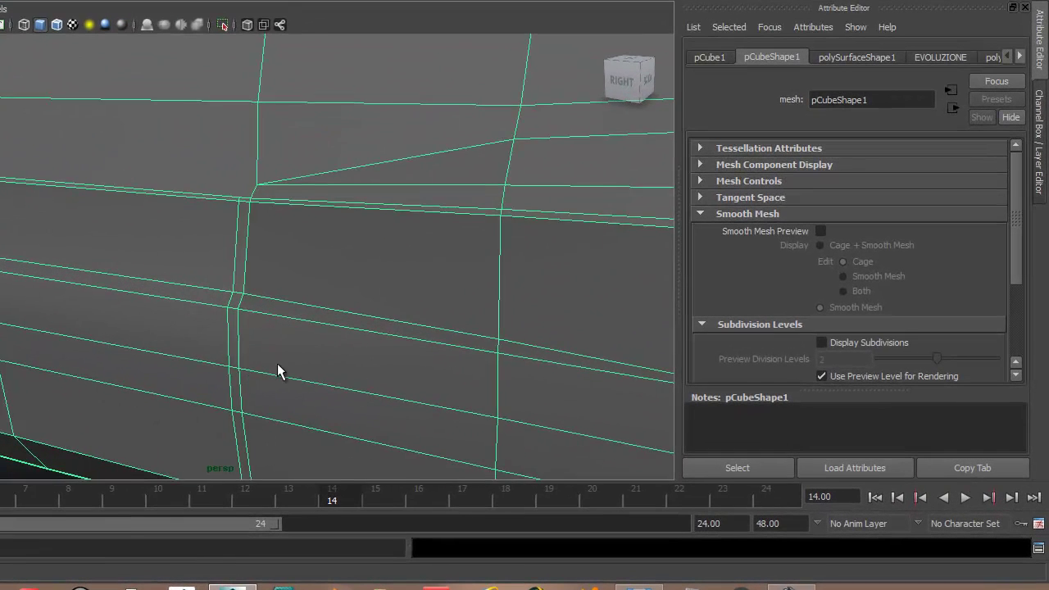
scroll(244, 377, up, 2)
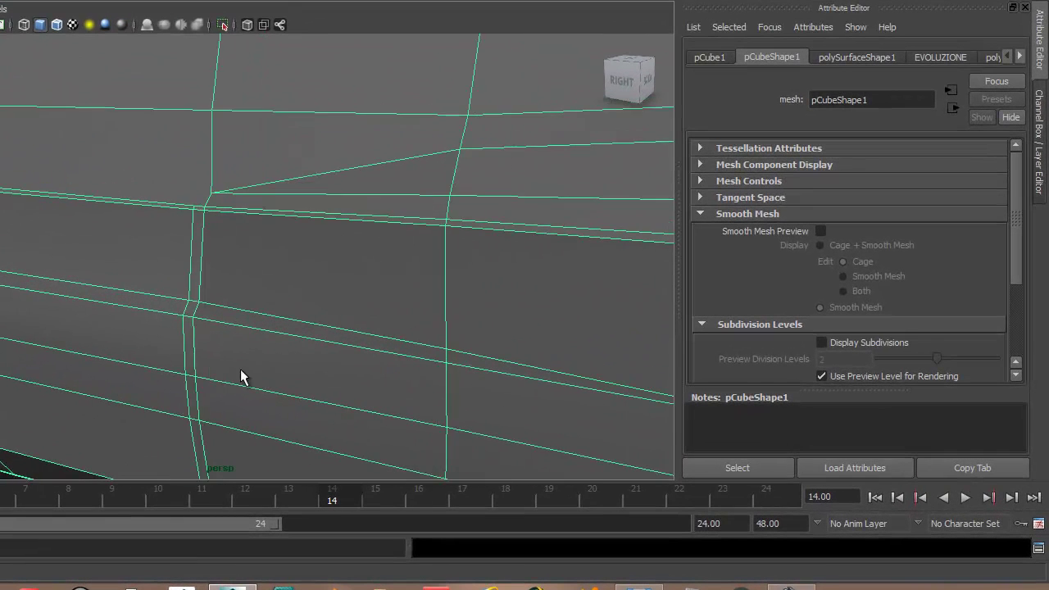
scroll(221, 384, up, 1)
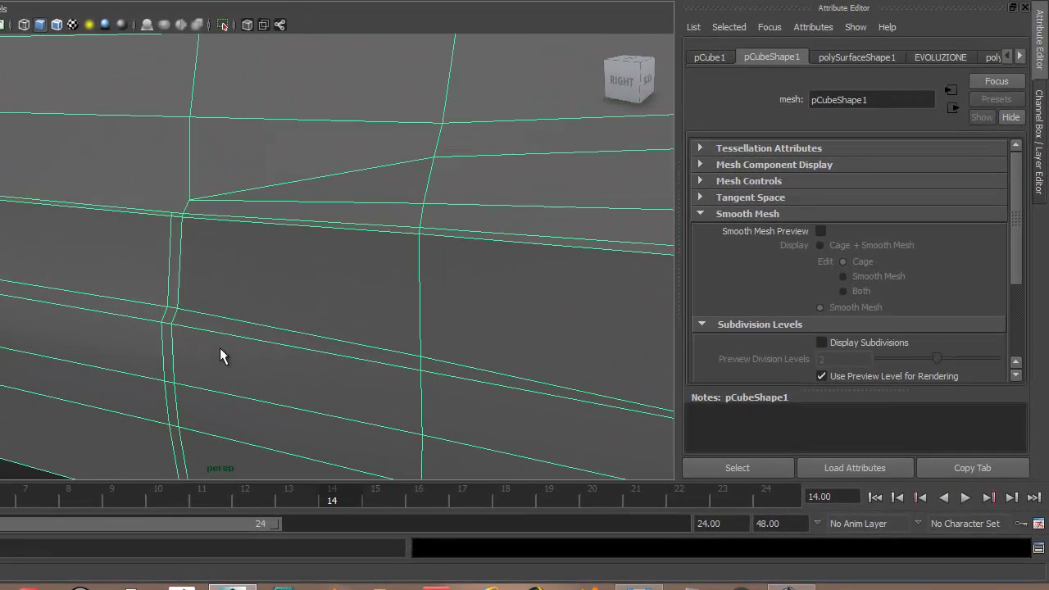
scroll(219, 347, down, 1)
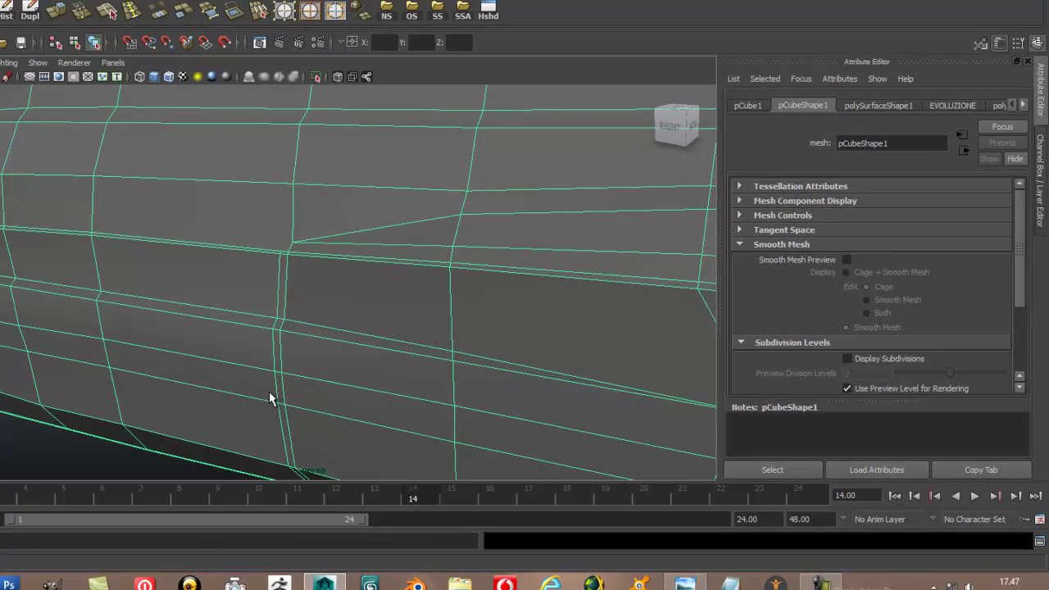
scroll(340, 414, down, 2)
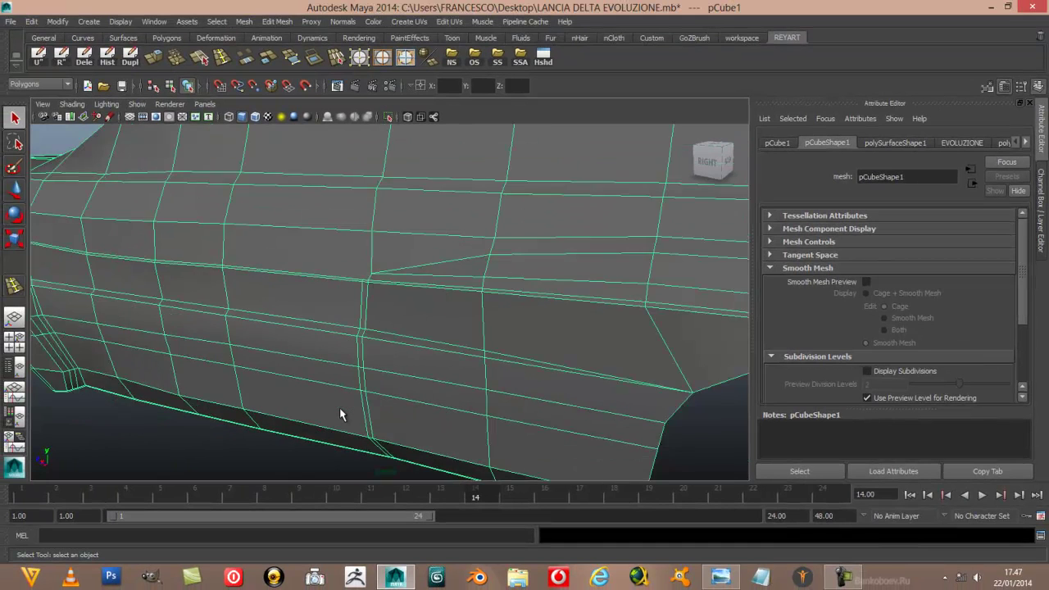
scroll(323, 404, down, 2)
Orbit and zoom along the side panel to inspect the cage's edge flow toward the front
alt+drag(323, 405, 366, 399)
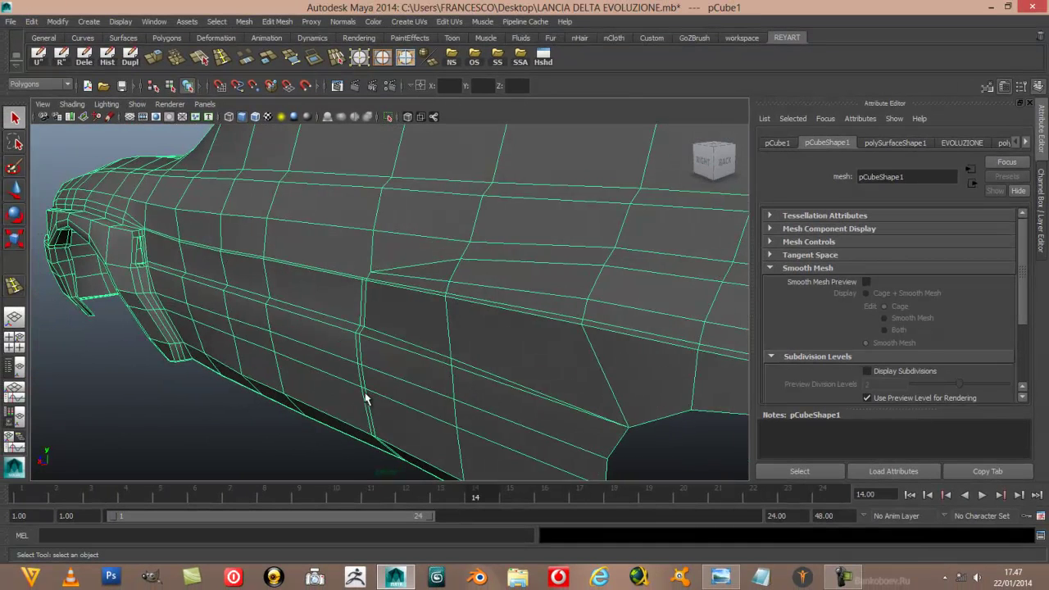
scroll(367, 393, up, 2)
scroll(414, 370, up, 2)
scroll(488, 399, up, 1)
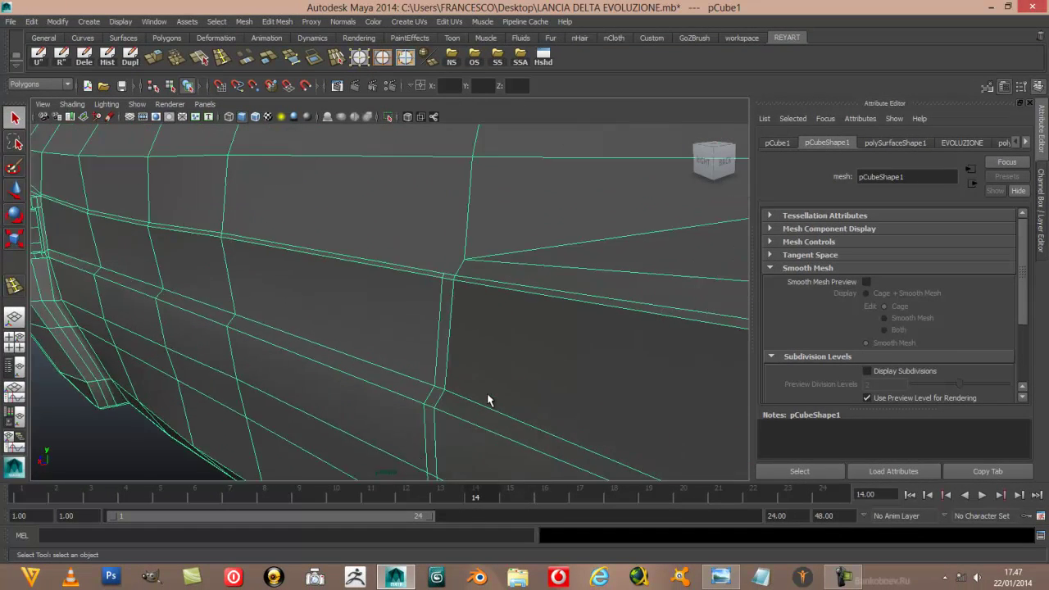
scroll(488, 400, down, 1)
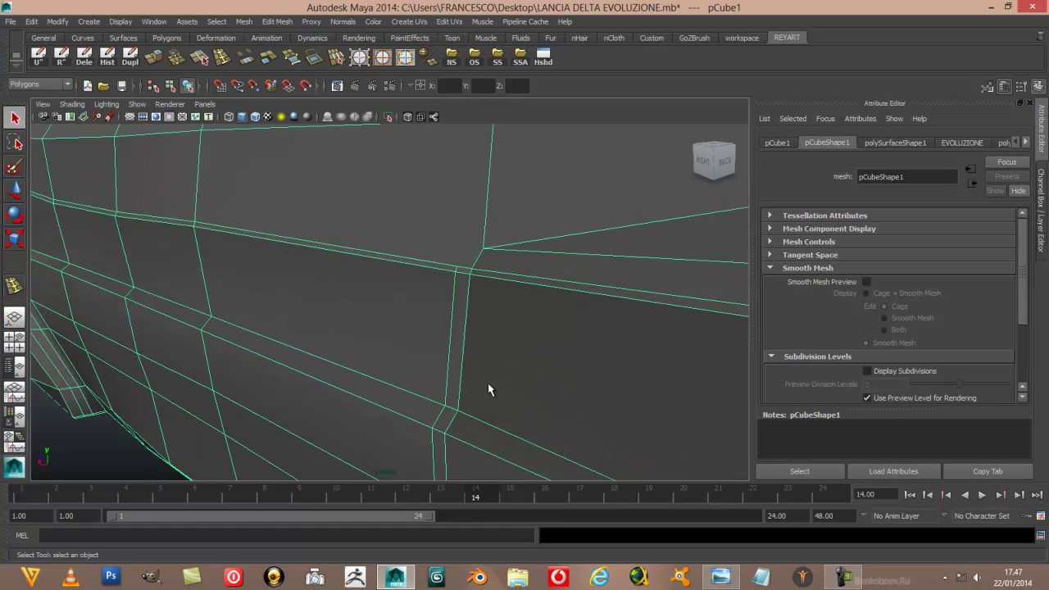
scroll(450, 412, down, 2)
scroll(447, 409, down, 1)
scroll(448, 405, down, 1)
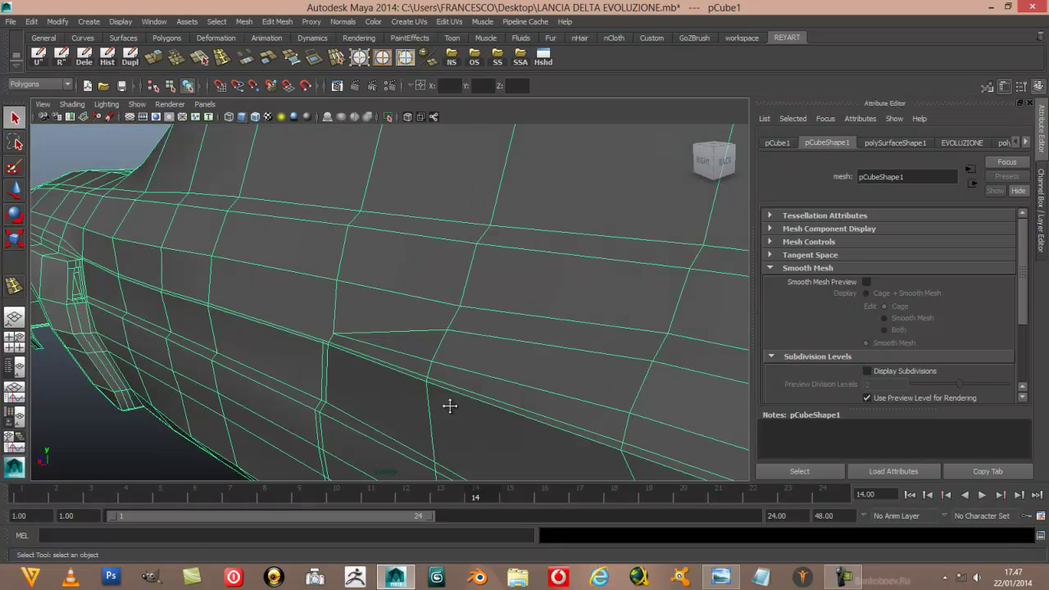
scroll(449, 405, down, 1)
alt+drag(476, 401, 571, 397)
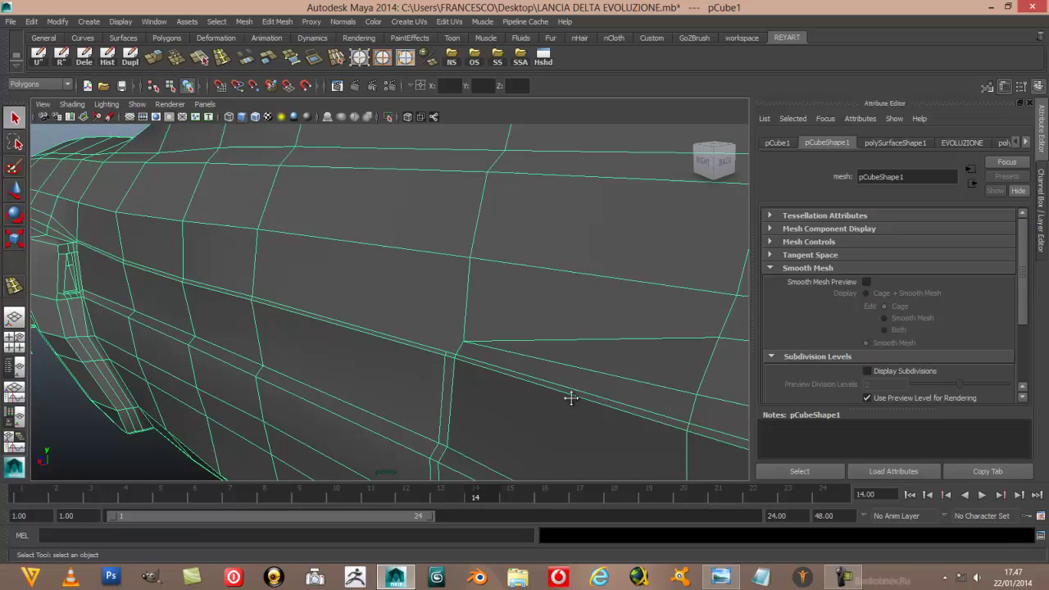
scroll(572, 397, up, 1)
scroll(557, 391, down, 1)
scroll(524, 360, down, 1)
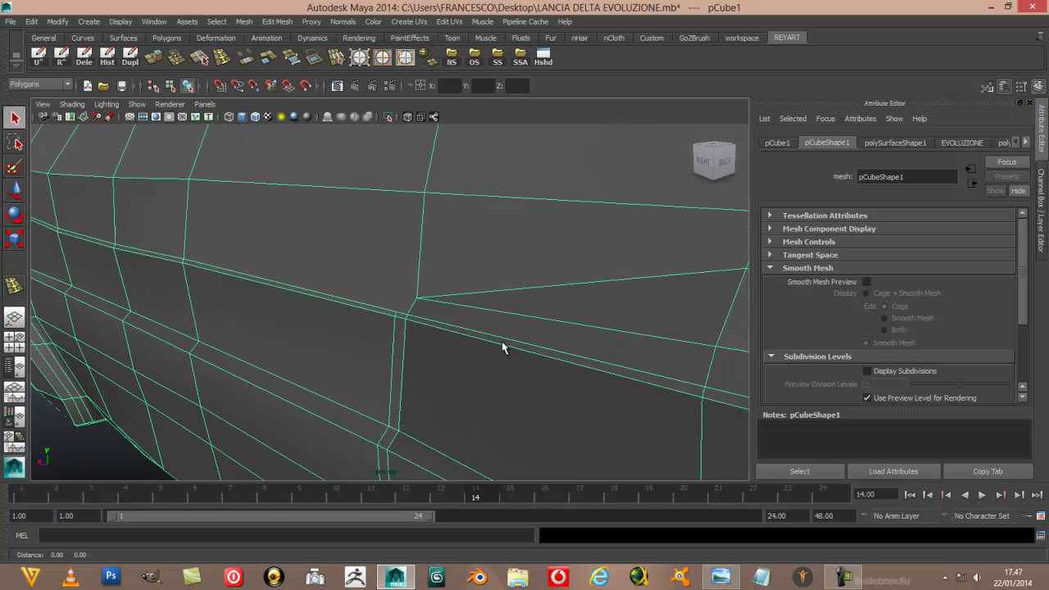
scroll(499, 340, down, 1)
scroll(497, 343, down, 2)
scroll(497, 343, up, 5)
scroll(498, 343, down, 1)
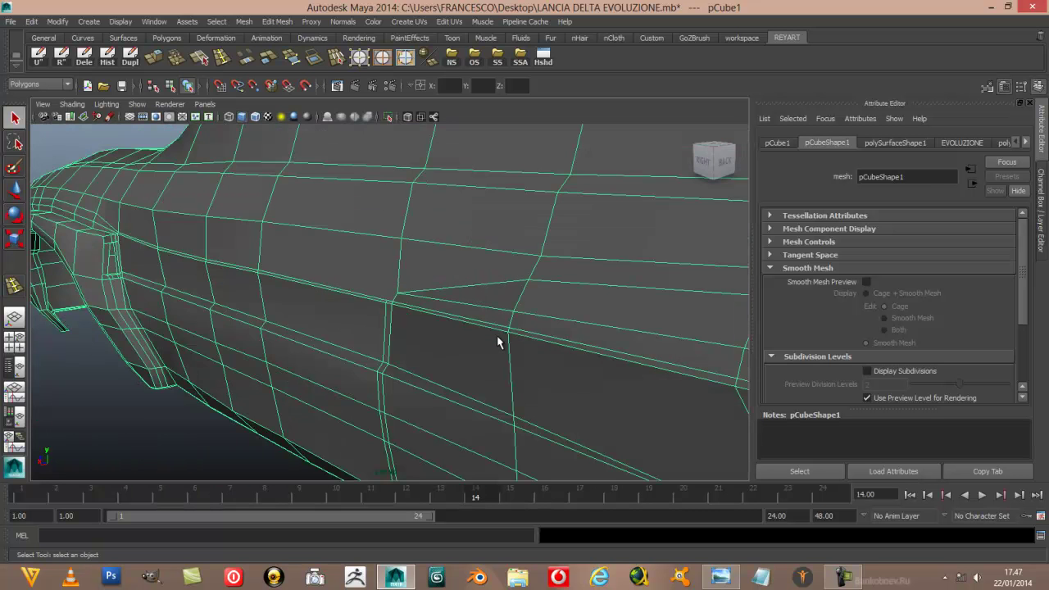
scroll(410, 381, up, 1)
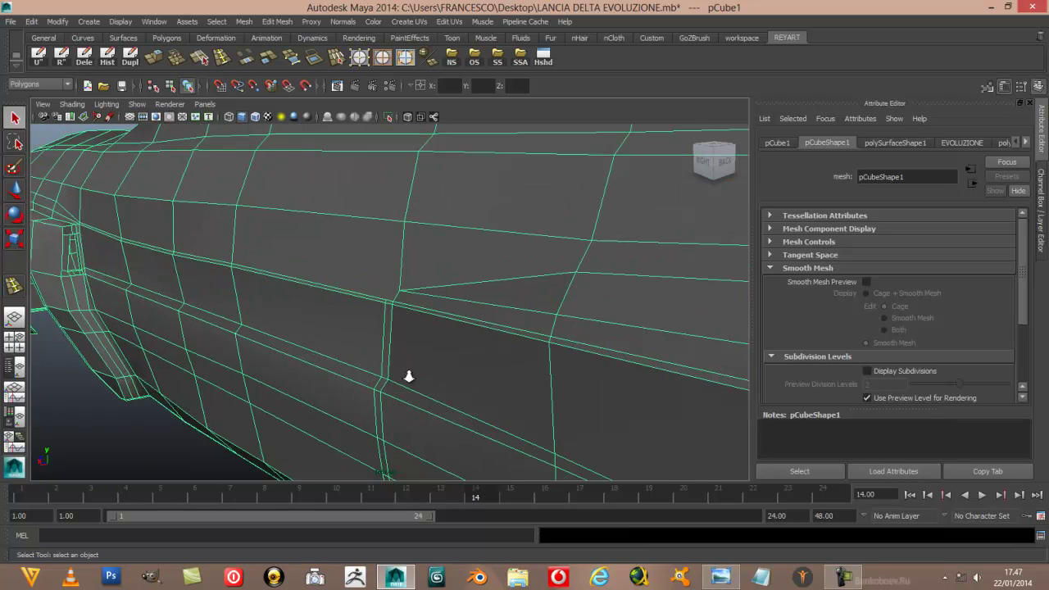
scroll(410, 381, up, 1)
scroll(409, 381, up, 1)
scroll(409, 381, up, 1)
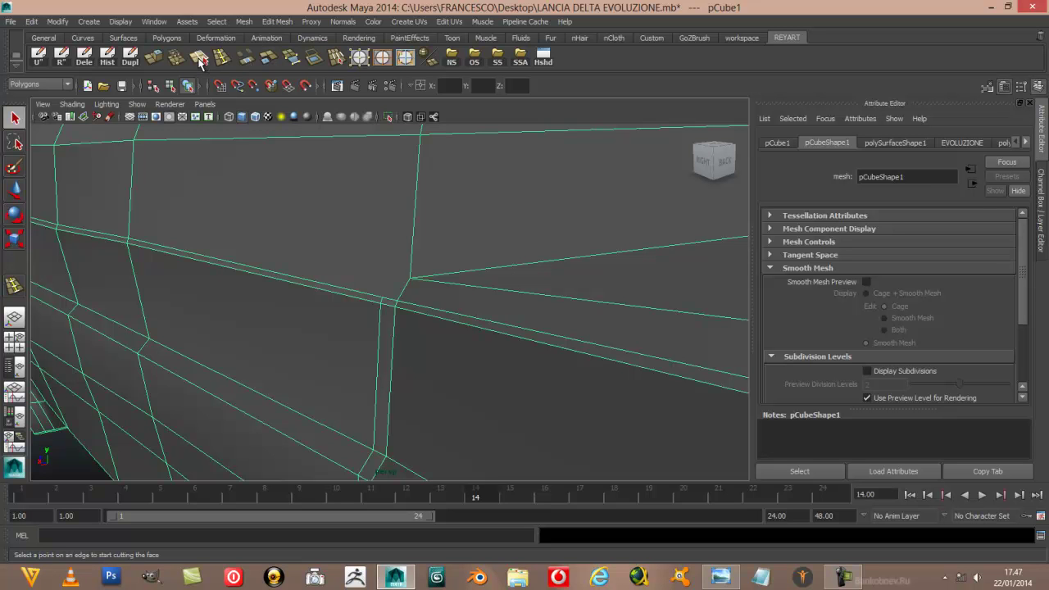
Add a split edge joining the door crease to the side-panel line, then select the long diagonal edge
click(199, 57)
click(384, 301)
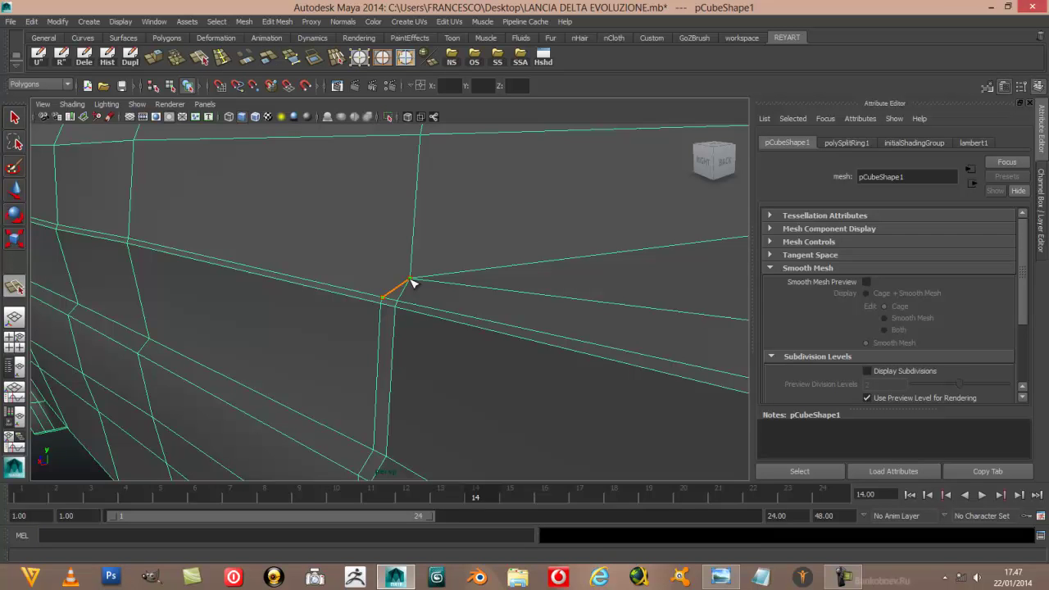
key(Return)
scroll(410, 280, down, 5)
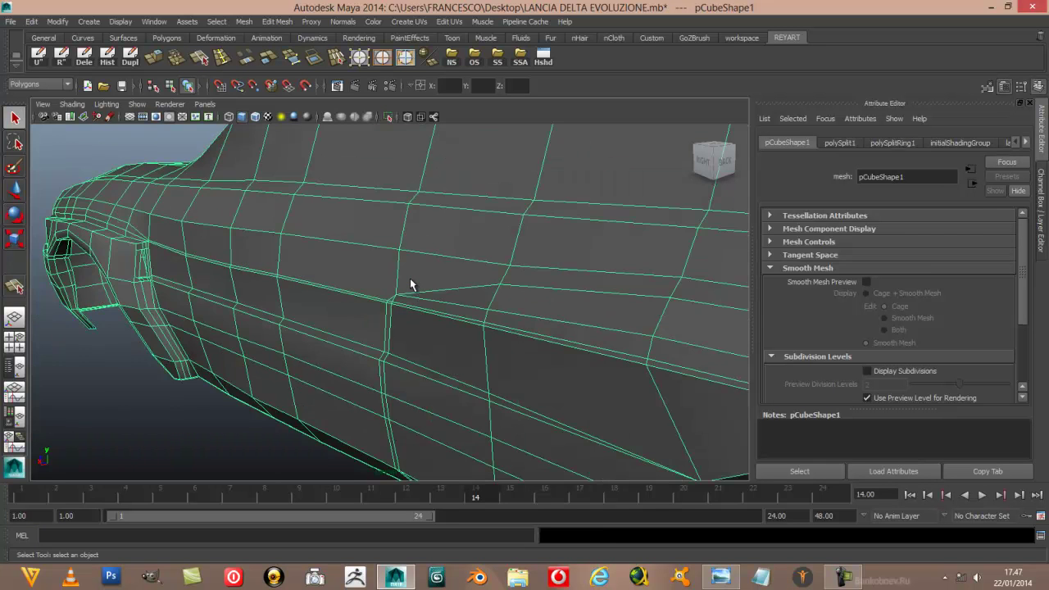
scroll(412, 285, up, 5)
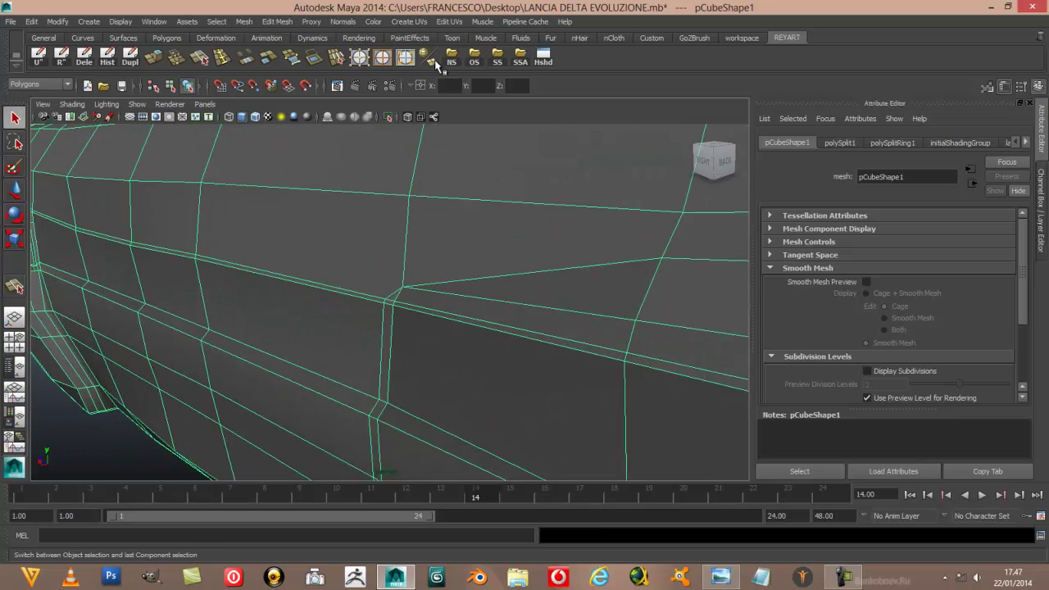
key(F8)
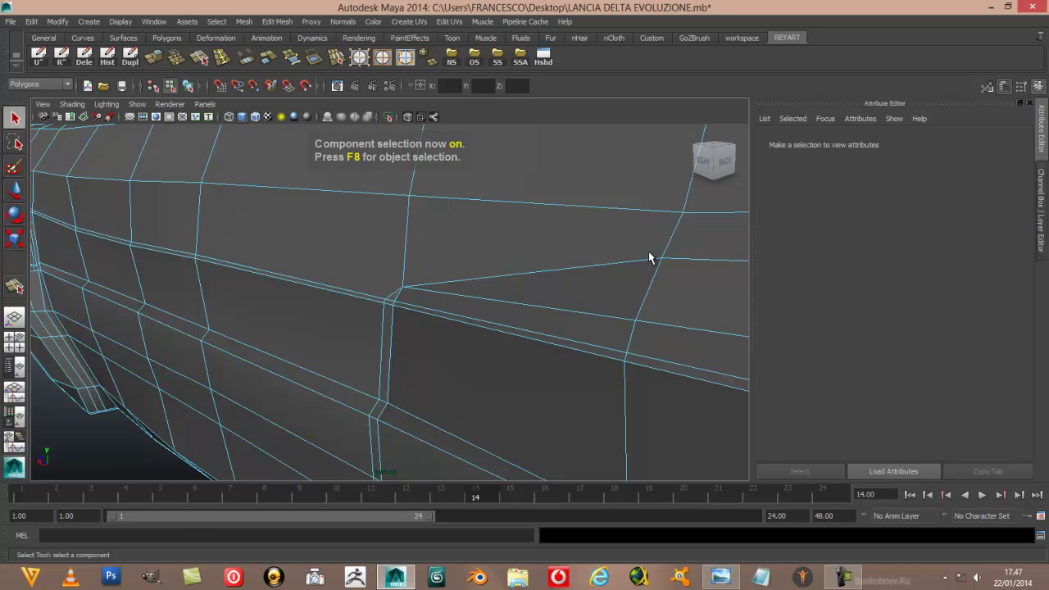
click(652, 263)
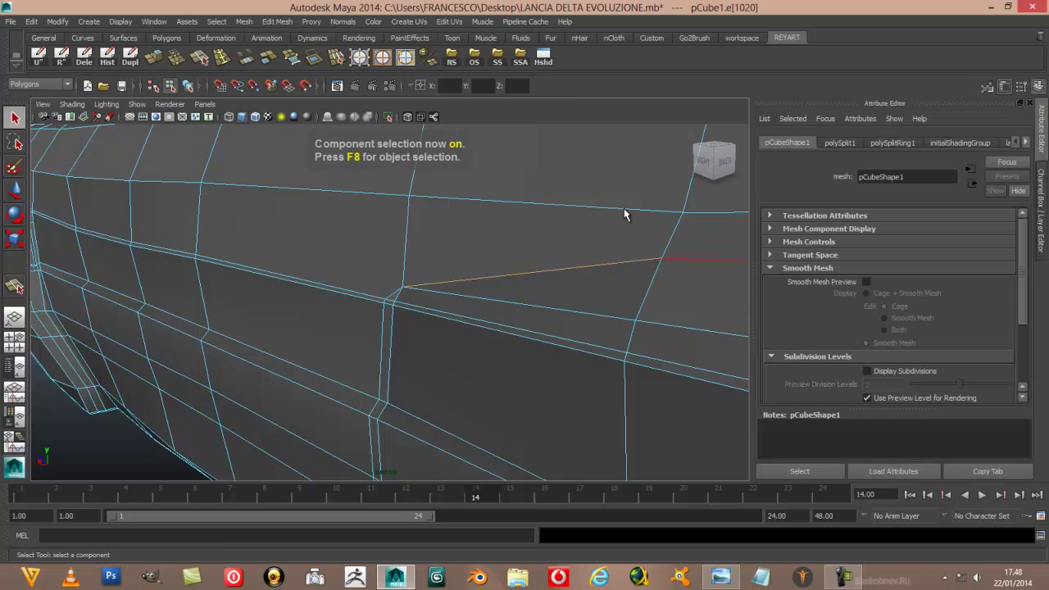
click(424, 59)
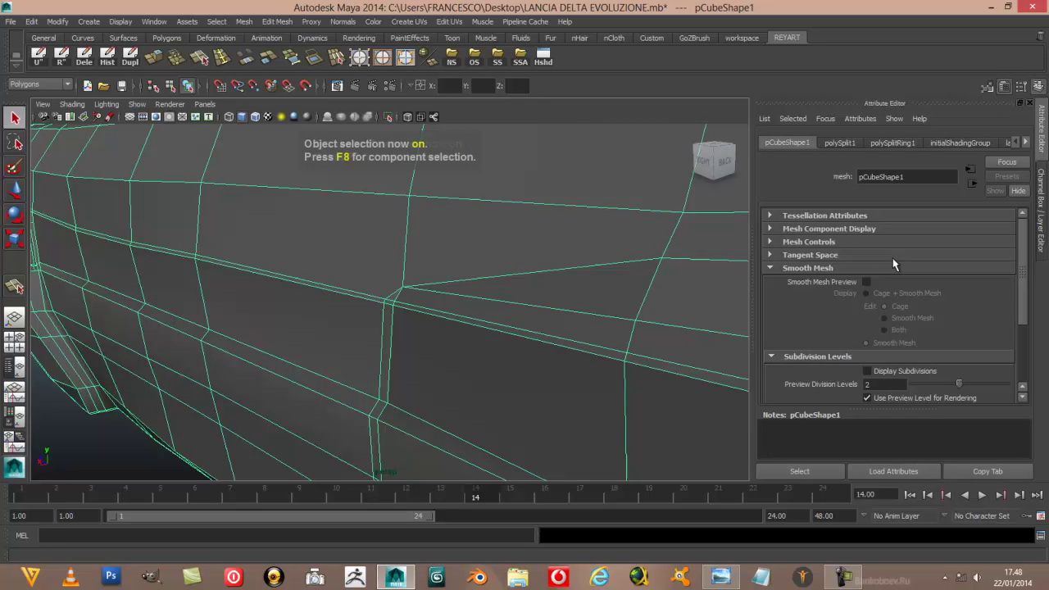
click(866, 281)
alt+right_drag(607, 300, 402, 379)
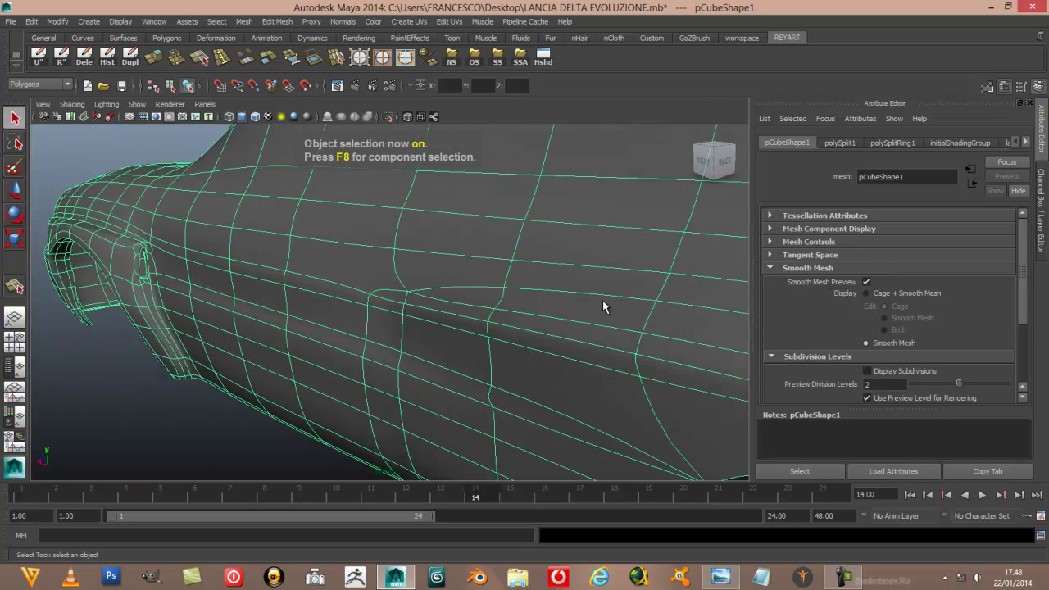
click(299, 415)
mouse_move(319, 403)
alt+mouse_down()
mouse_move(344, 391)
mouse_move(529, 401)
mouse_move(419, 385)
mouse_move(398, 394)
mouse_move(391, 440)
mouse_move(386, 377)
mouse_move(369, 391)
alt+mouse_up()
scroll(317, 398, down, 3)
scroll(395, 393, up, 5)
click(412, 371)
scroll(414, 370, down, 2)
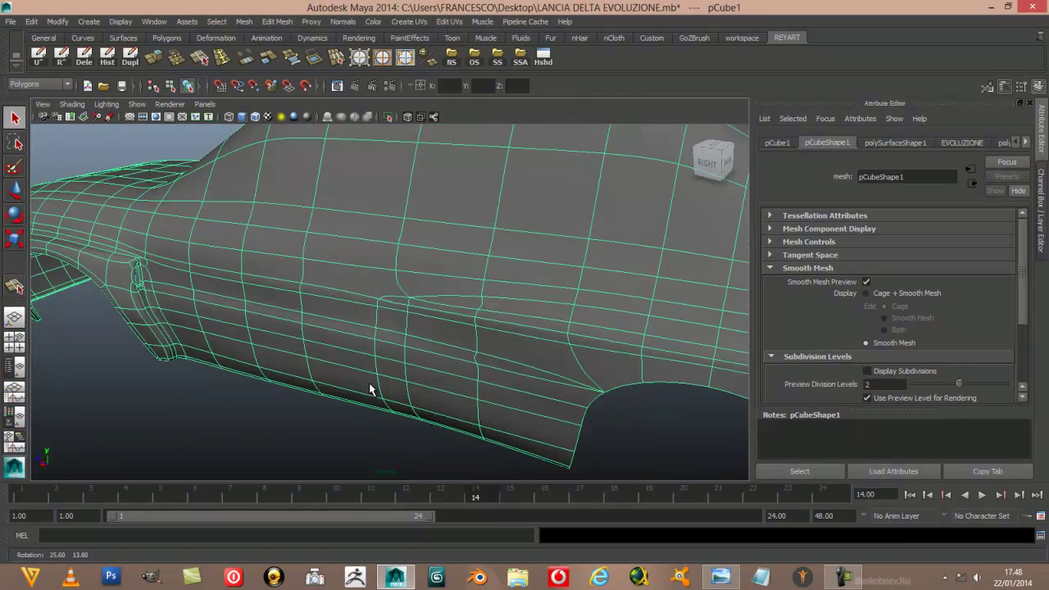
click(866, 281)
scroll(458, 398, up, 5)
scroll(455, 398, up, 3)
alt+middle_drag(456, 393, 414, 393)
scroll(413, 389, down, 2)
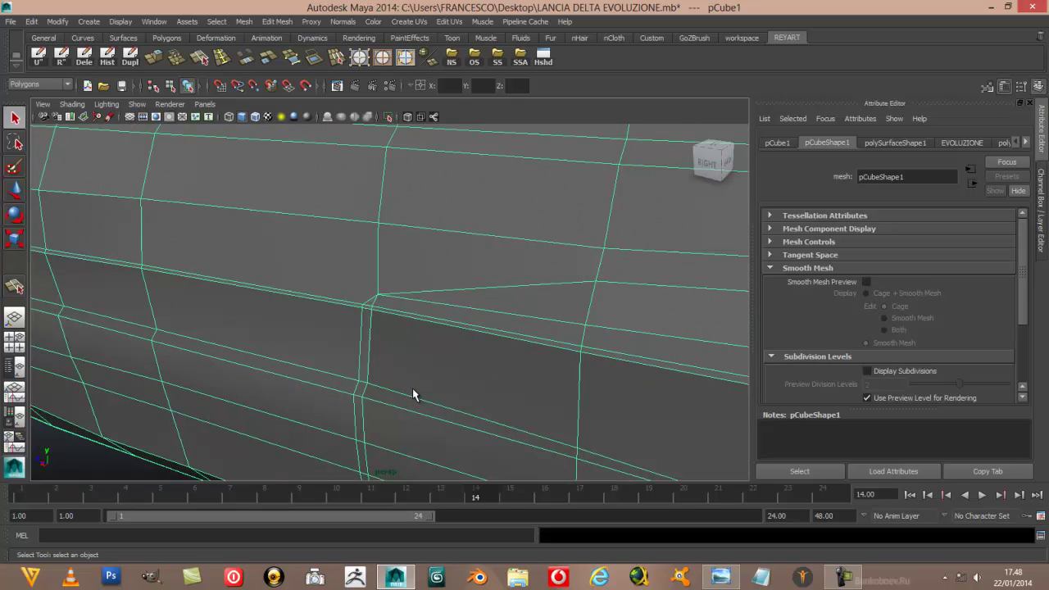
scroll(412, 389, down, 3)
scroll(412, 387, up, 2)
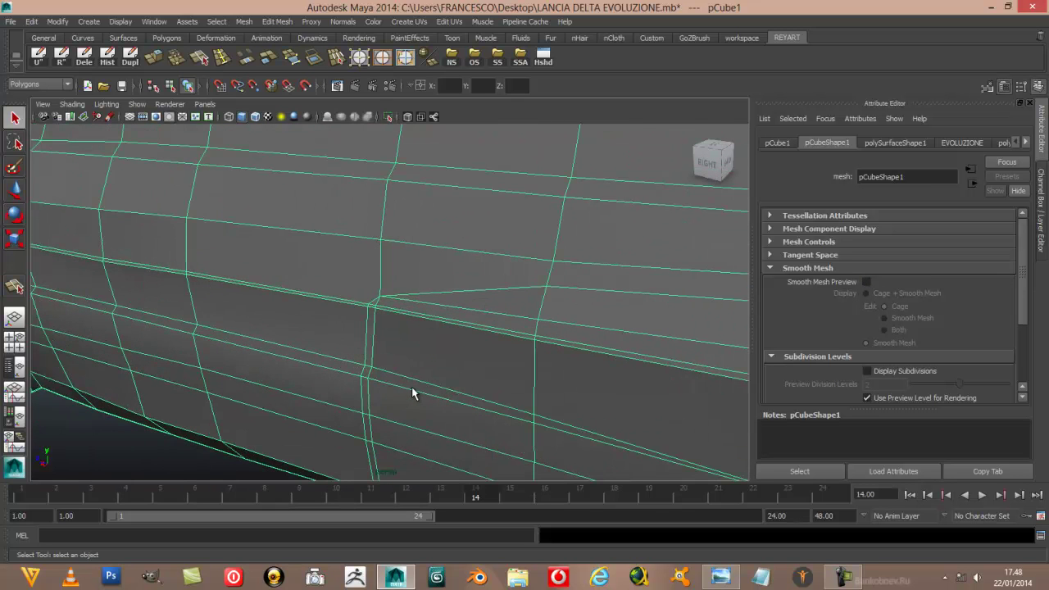
scroll(412, 386, down, 1)
scroll(412, 386, down, 2)
scroll(406, 385, down, 3)
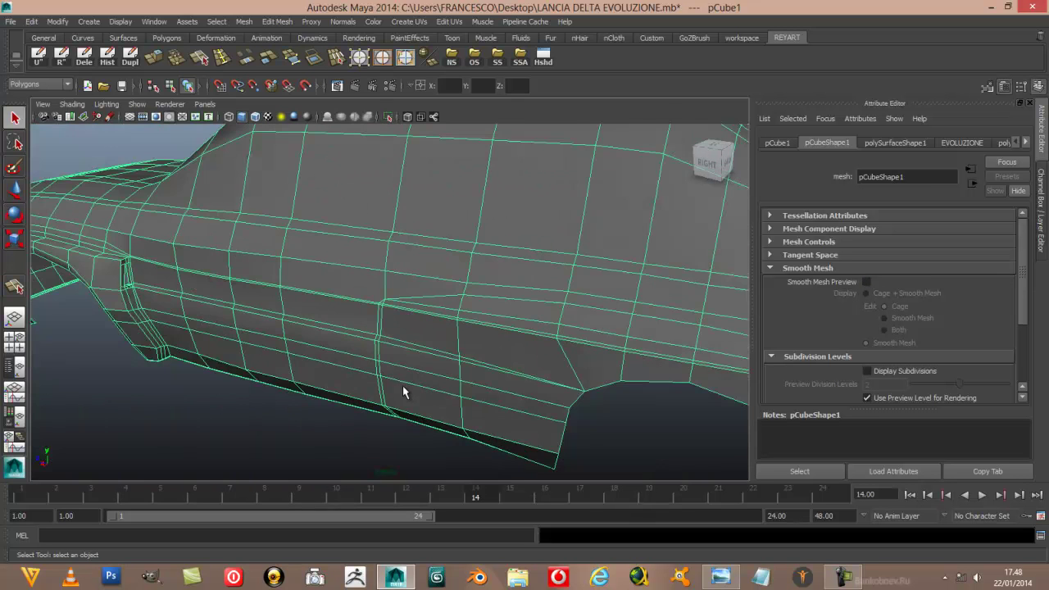
mouse_move(349, 408)
alt+mouse_down()
mouse_move(300, 423)
mouse_move(330, 394)
alt+mouse_up()
scroll(352, 385, up, 2)
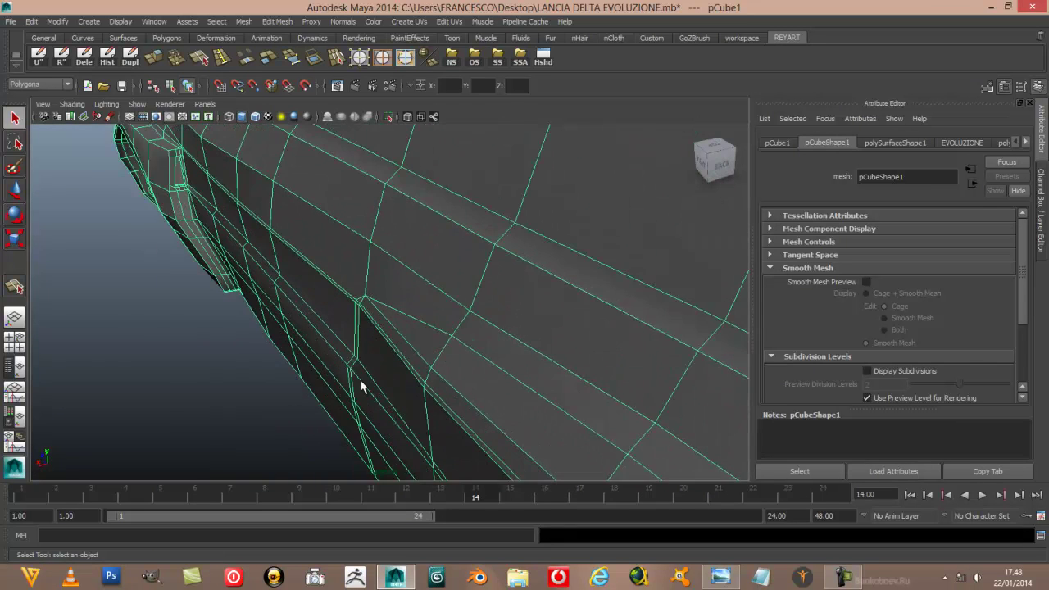
scroll(360, 381, up, 2)
scroll(360, 387, down, 1)
alt+drag(343, 389, 334, 384)
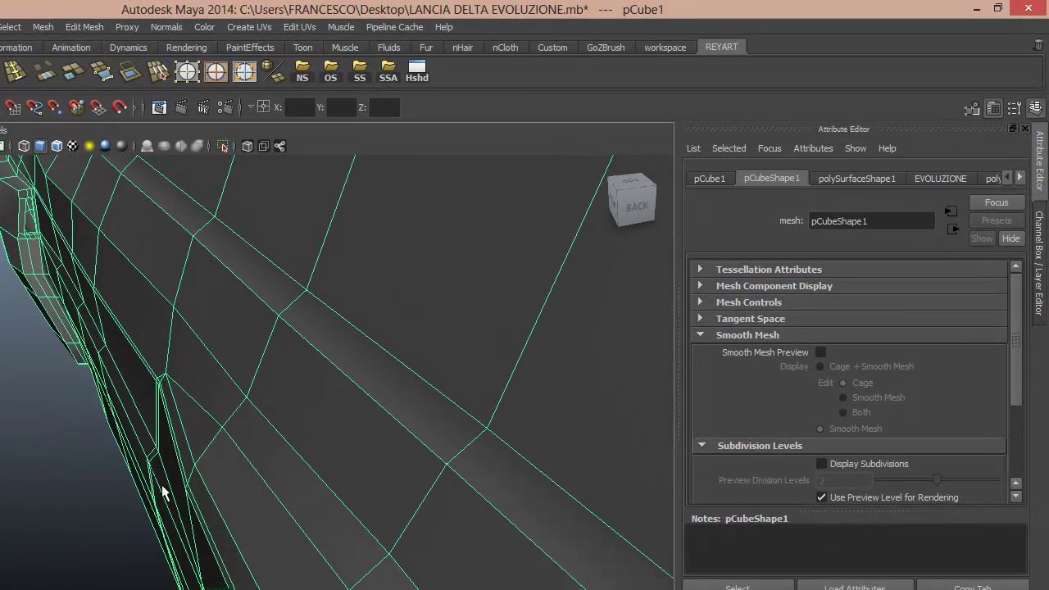
Select a vertex on the car's lower rear edge and nudge it slightly with Move
alt+drag(162, 484, 161, 484)
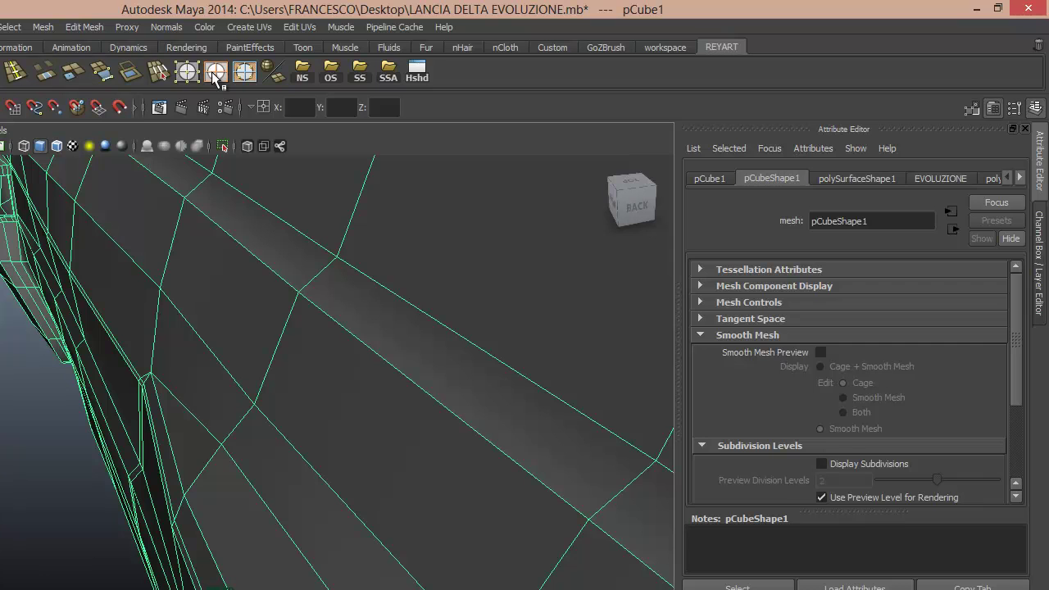
click(187, 72)
drag(131, 456, 149, 470)
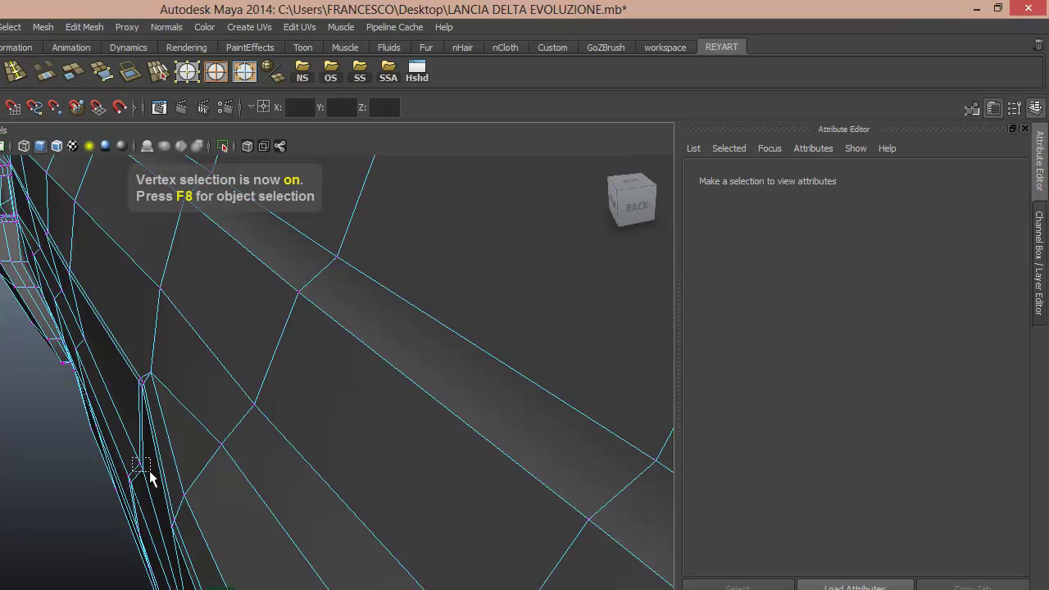
shift+click(141, 381)
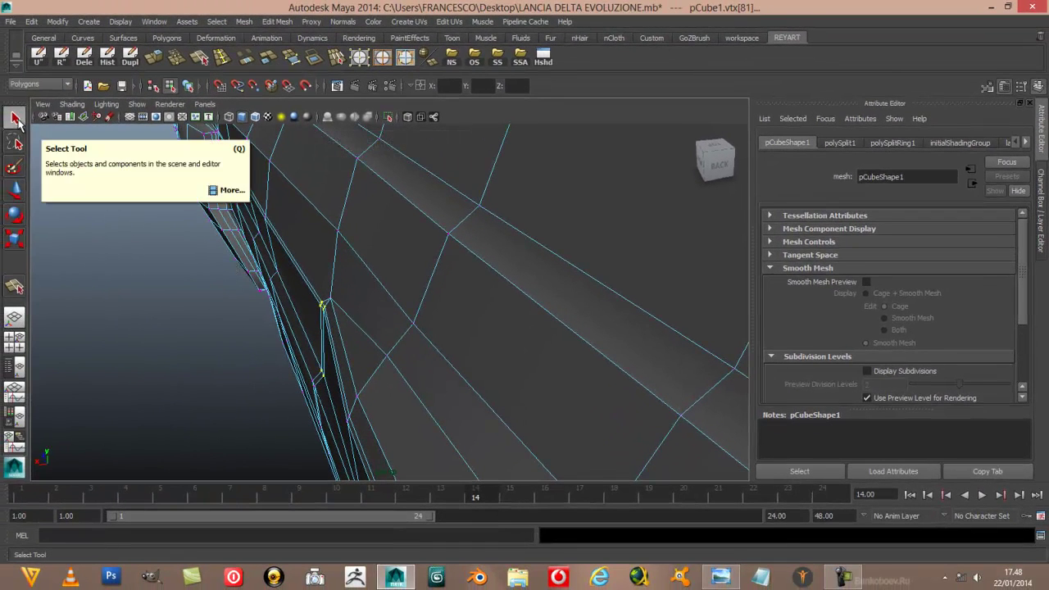
click(14, 190)
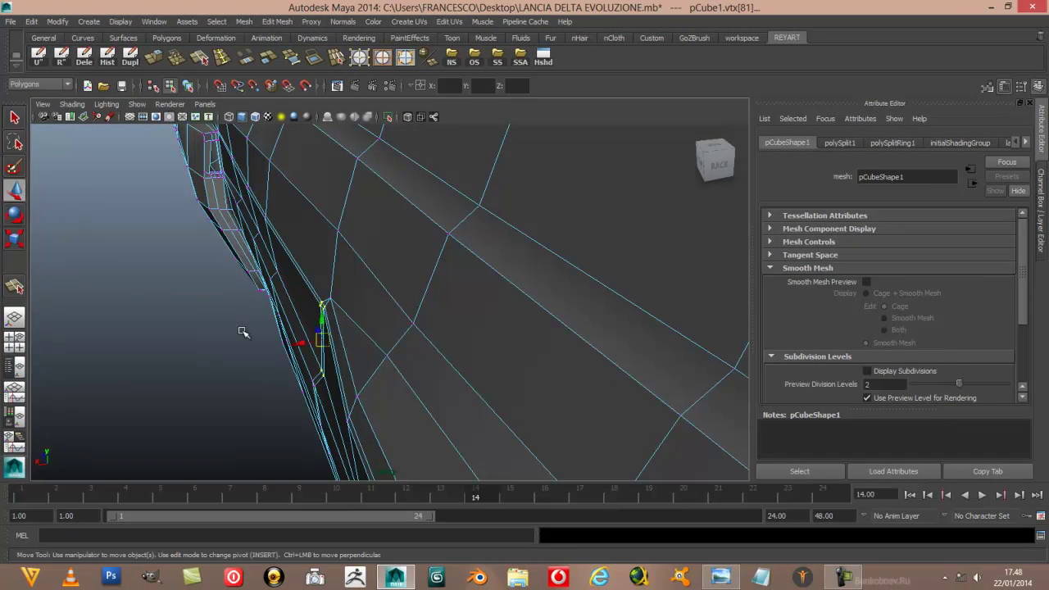
drag(302, 342, 300, 344)
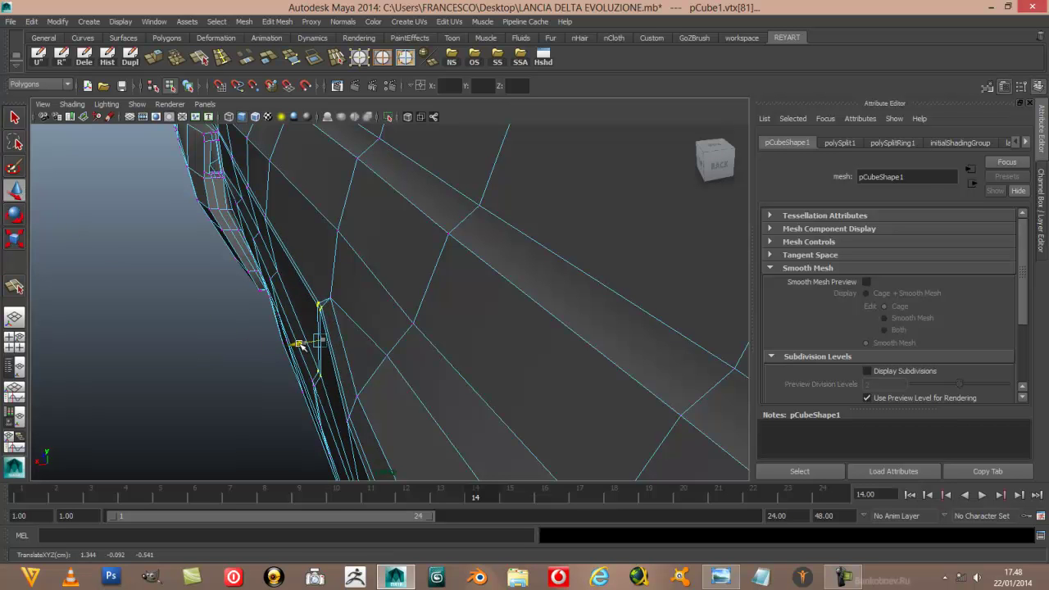
Orbit round and move the neighbouring rear-edge vertex to even out the edge
alt+drag(215, 363, 300, 342)
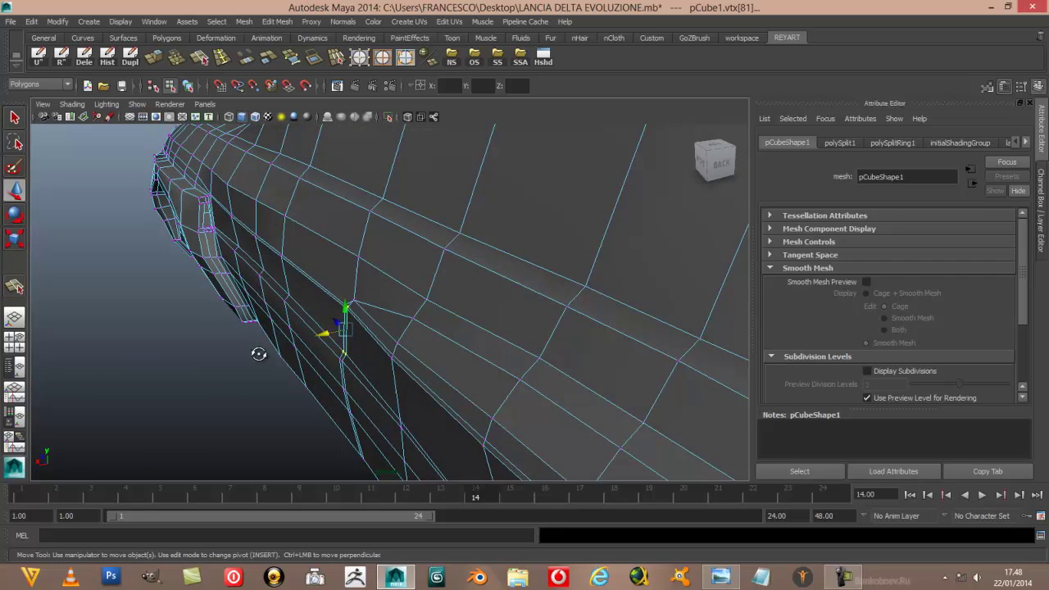
alt+right_drag(300, 342, 401, 338)
mouse_move(401, 338)
alt+mouse_down()
mouse_move(480, 342)
mouse_move(379, 342)
mouse_move(240, 363)
alt+mouse_up()
scroll(239, 363, up, 2)
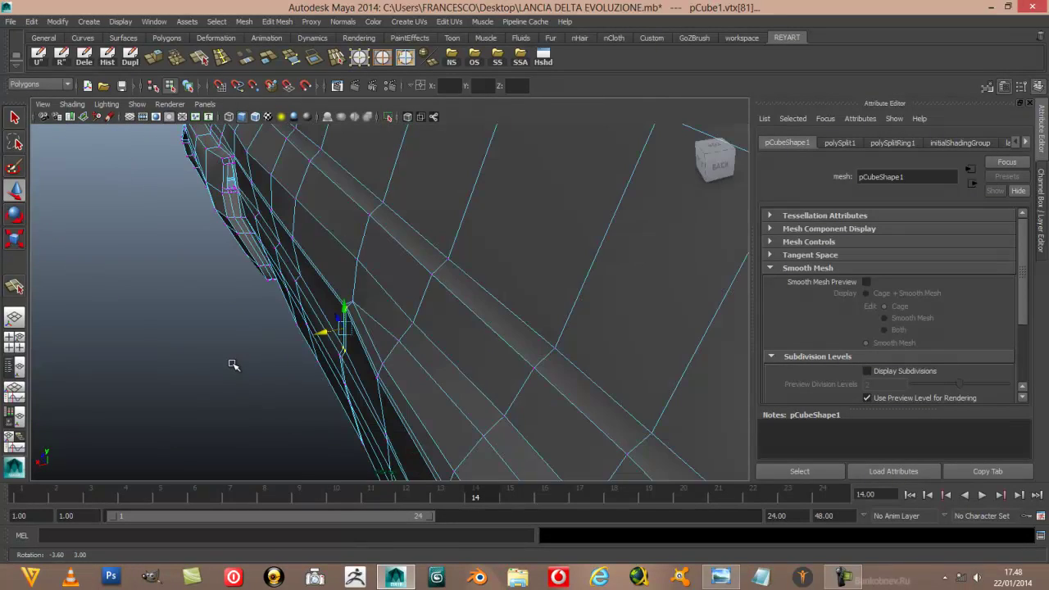
scroll(240, 358, up, 2)
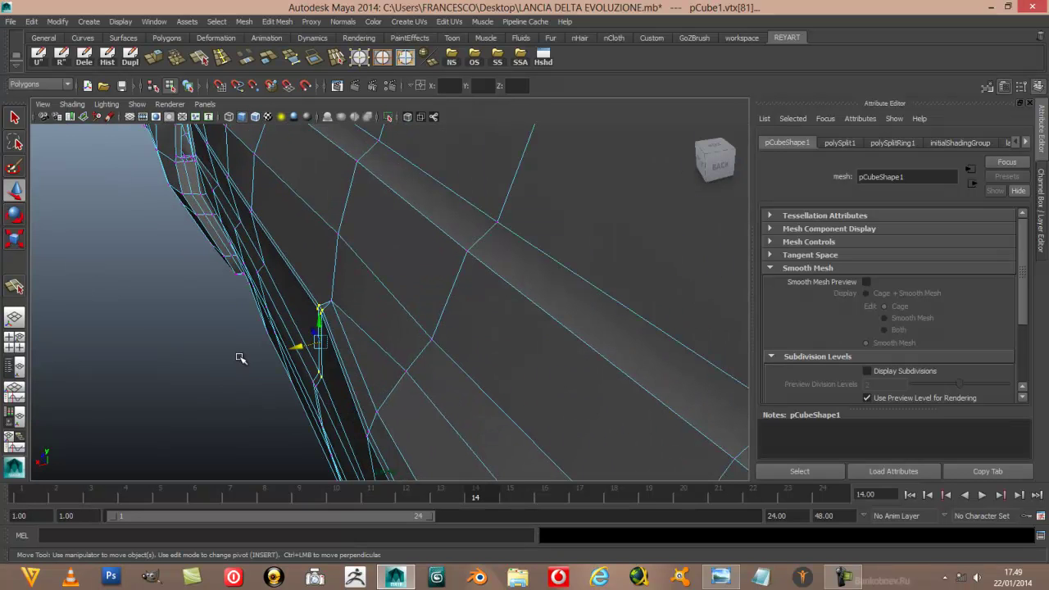
click(326, 305)
drag(310, 305, 305, 305)
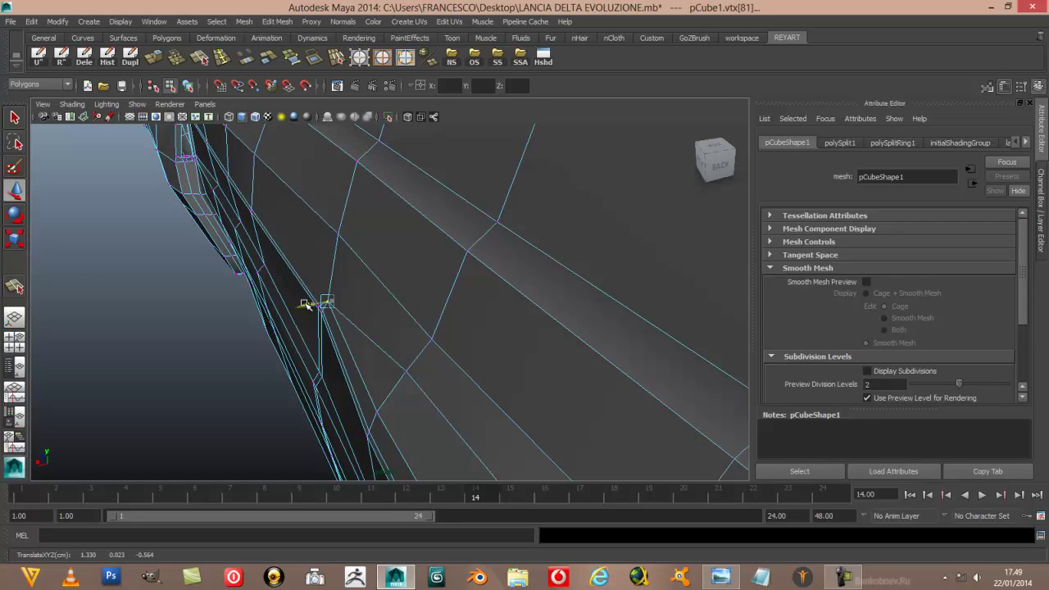
mouse_move(258, 363)
alt+mouse_down()
mouse_move(246, 362)
mouse_move(304, 346)
mouse_move(413, 352)
alt+mouse_up()
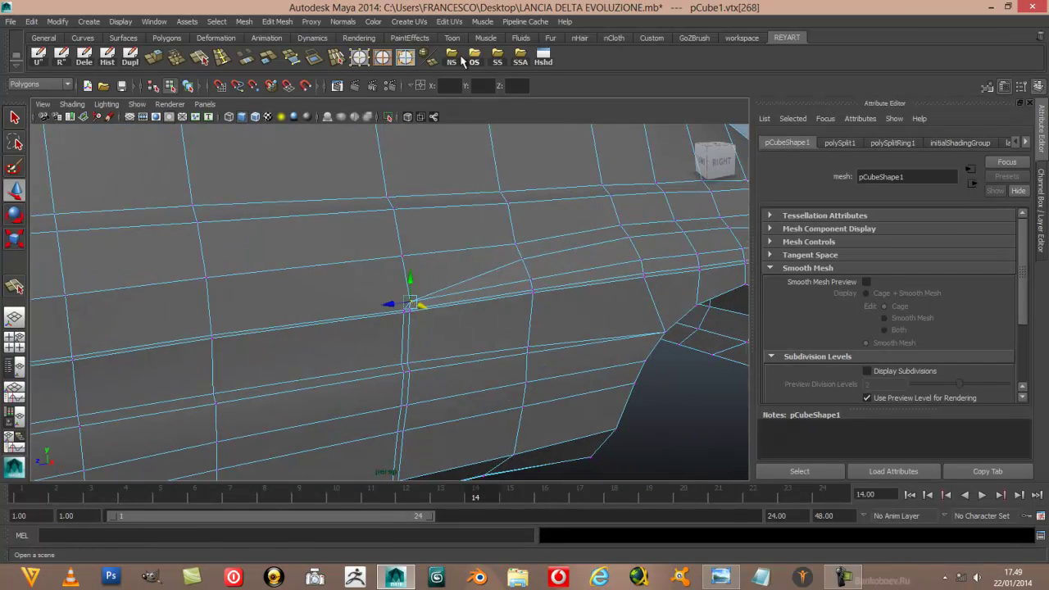
key(F8)
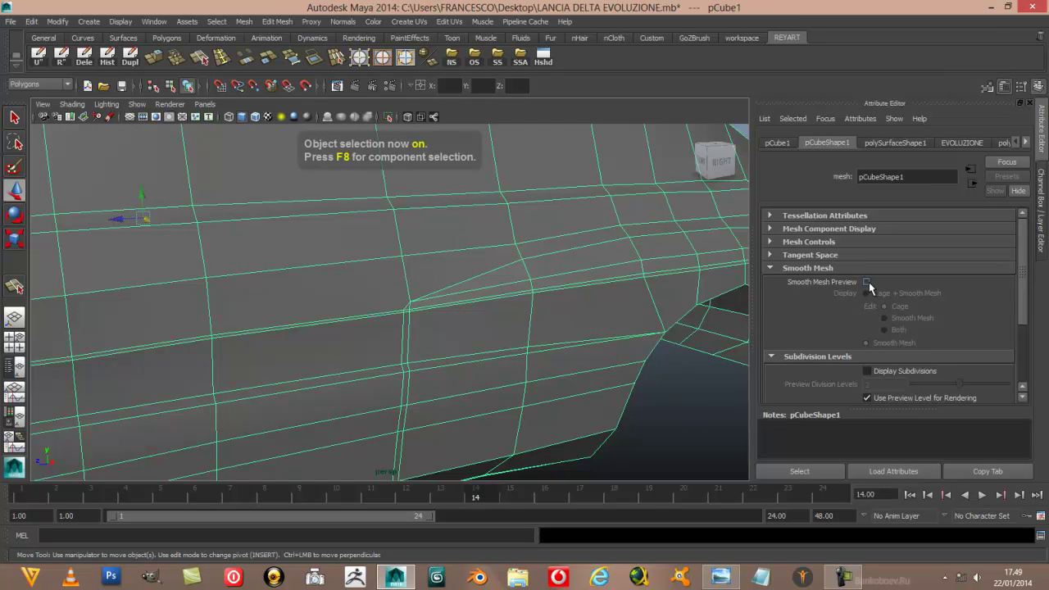
click(868, 282)
scroll(647, 367, down, 3)
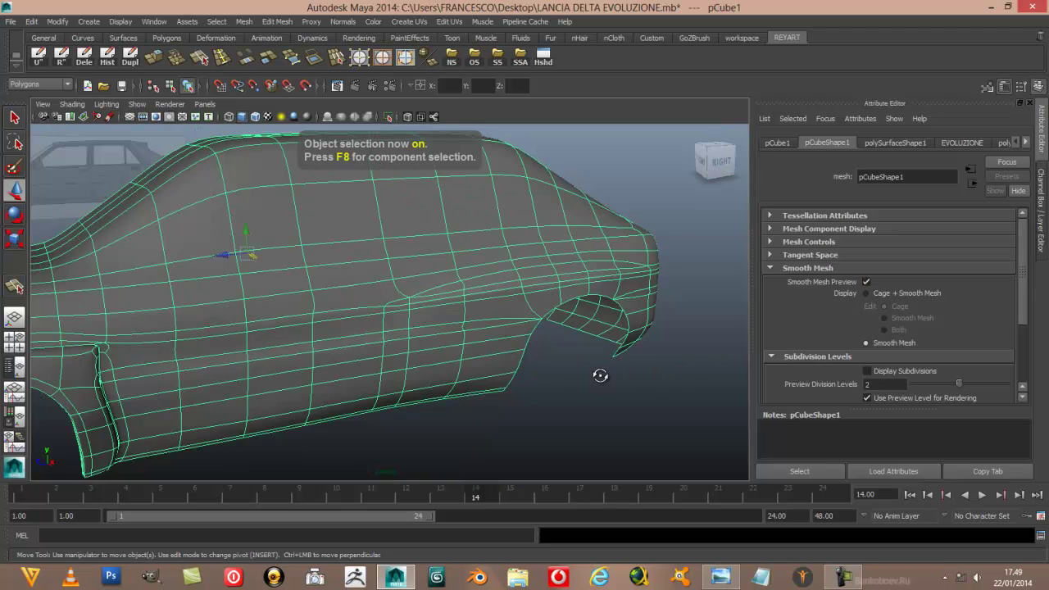
click(600, 375)
mouse_move(599, 372)
alt+mouse_down()
mouse_move(433, 356)
mouse_move(676, 358)
mouse_move(603, 366)
mouse_move(568, 419)
mouse_move(557, 398)
mouse_move(464, 393)
mouse_move(483, 386)
alt+mouse_up()
click(401, 308)
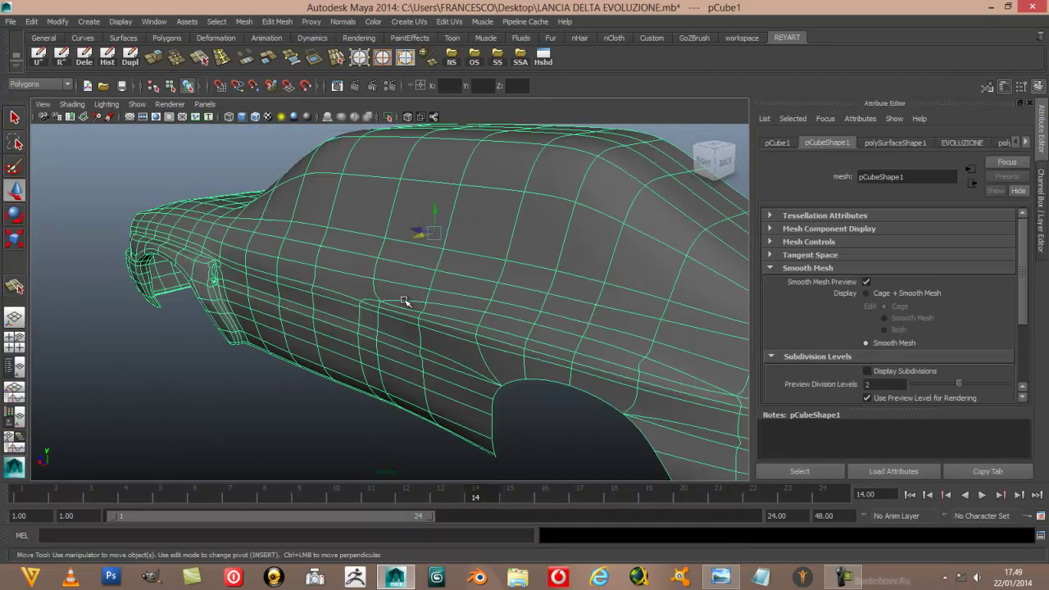
alt+drag(415, 234, 402, 300)
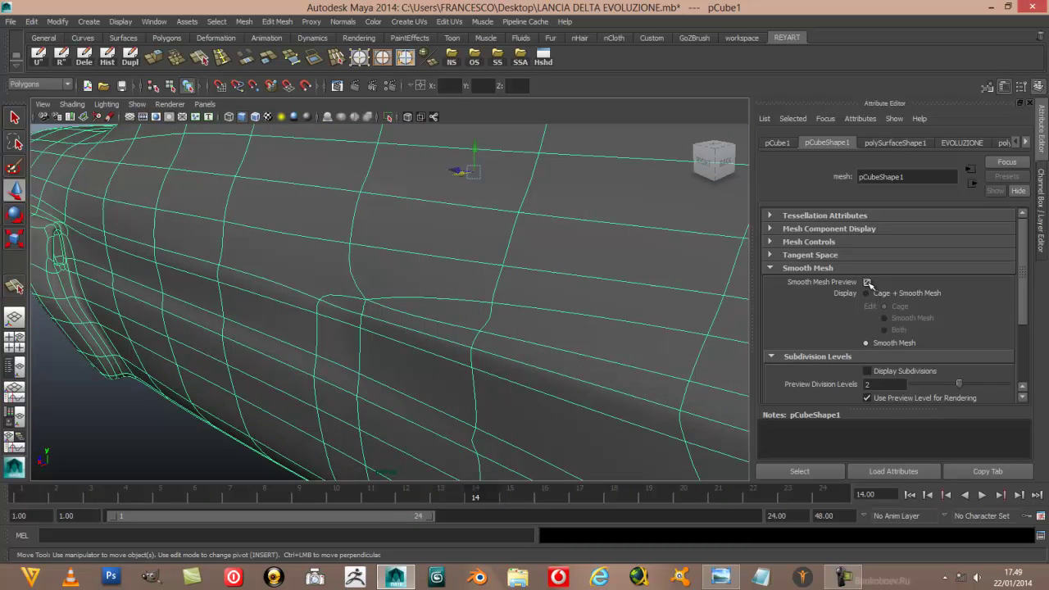
click(868, 281)
scroll(443, 305, up, 2)
mouse_move(414, 305)
alt+mouse_down()
mouse_move(369, 284)
mouse_move(416, 286)
mouse_move(339, 265)
mouse_move(353, 269)
alt+mouse_up()
scroll(395, 281, down, 2)
scroll(393, 281, down, 3)
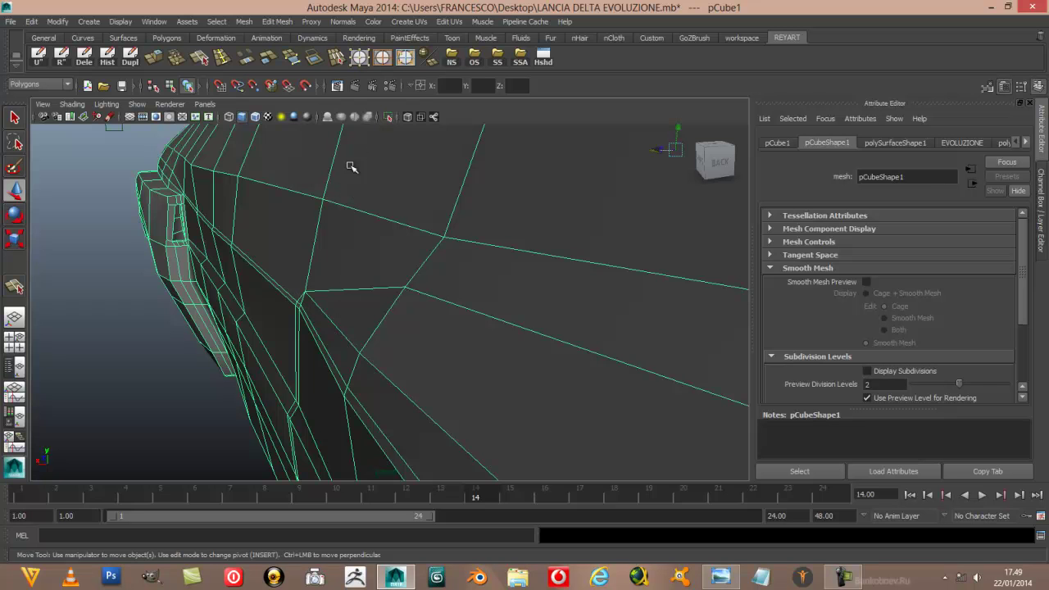
Pull a vertex near the rear bumper slightly downward
key(F8)
click(302, 292)
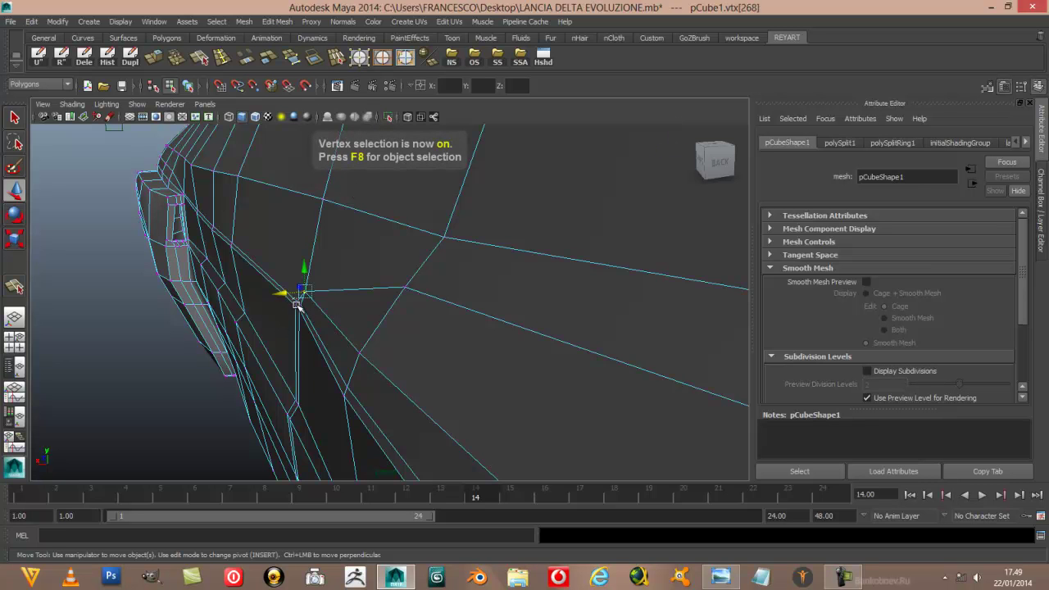
mouse_move(301, 311)
mouse_down()
mouse_move(277, 308)
mouse_move(270, 387)
mouse_move(253, 402)
mouse_move(229, 398)
mouse_move(415, 423)
mouse_up()
Back in object mode, turn on Smooth Mesh Preview and orbit to inspect the smoothed body
key(F8)
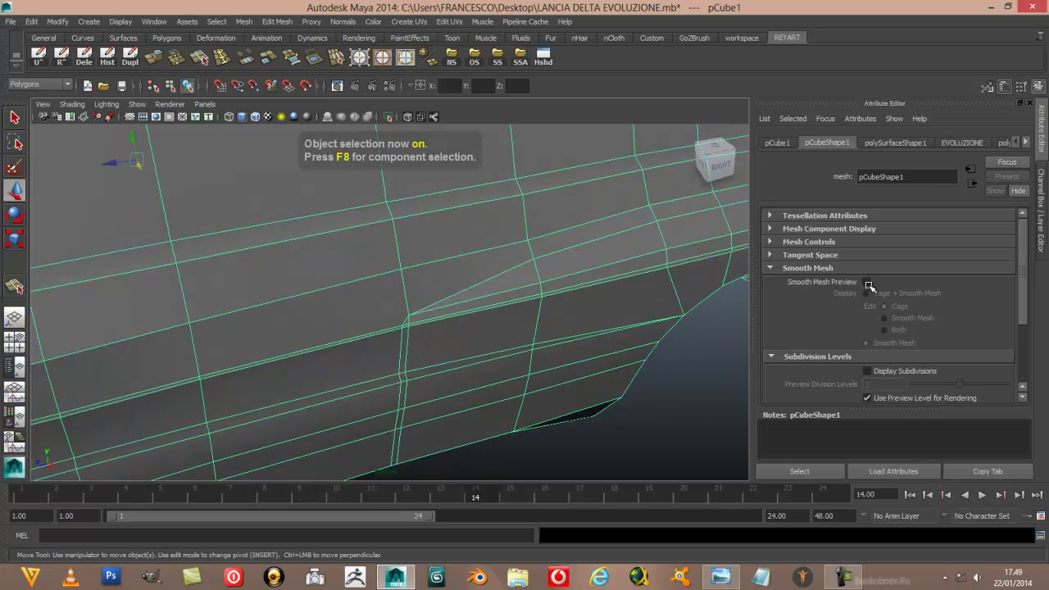
click(867, 282)
click(691, 428)
mouse_move(691, 428)
alt+mouse_down()
mouse_move(576, 386)
mouse_move(612, 380)
alt+mouse_up()
mouse_move(503, 354)
alt+mouse_down()
mouse_move(675, 358)
mouse_move(388, 353)
mouse_move(615, 360)
mouse_move(569, 379)
mouse_move(508, 354)
alt+mouse_up()
scroll(512, 356, down, 3)
scroll(388, 340, up, 2)
Return to the maximized side perspective view, framing the whole car with its wireframe hidden
key(space)
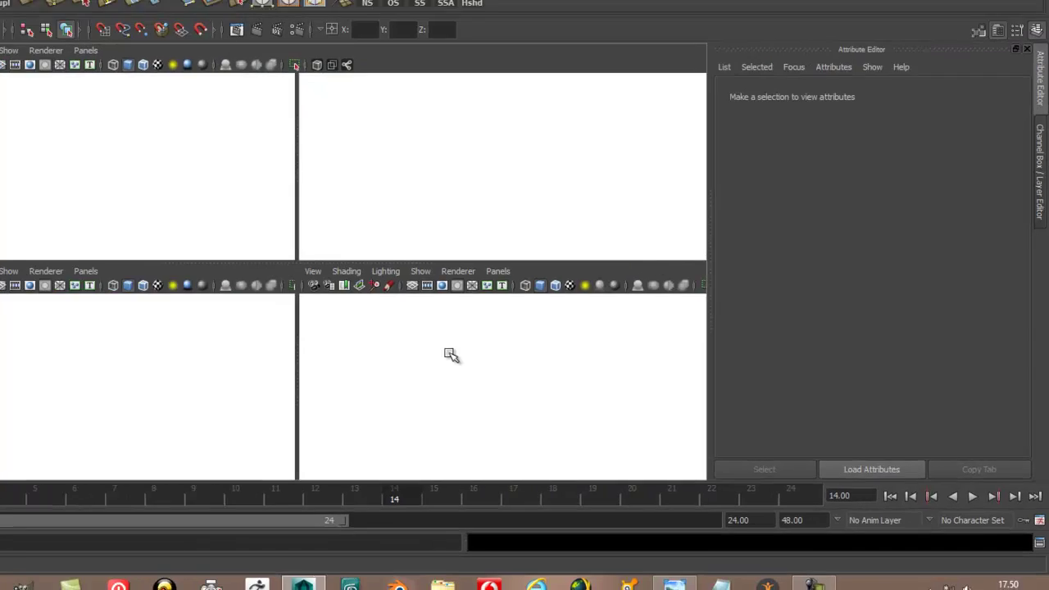
key(ctrl+space)
key(space)
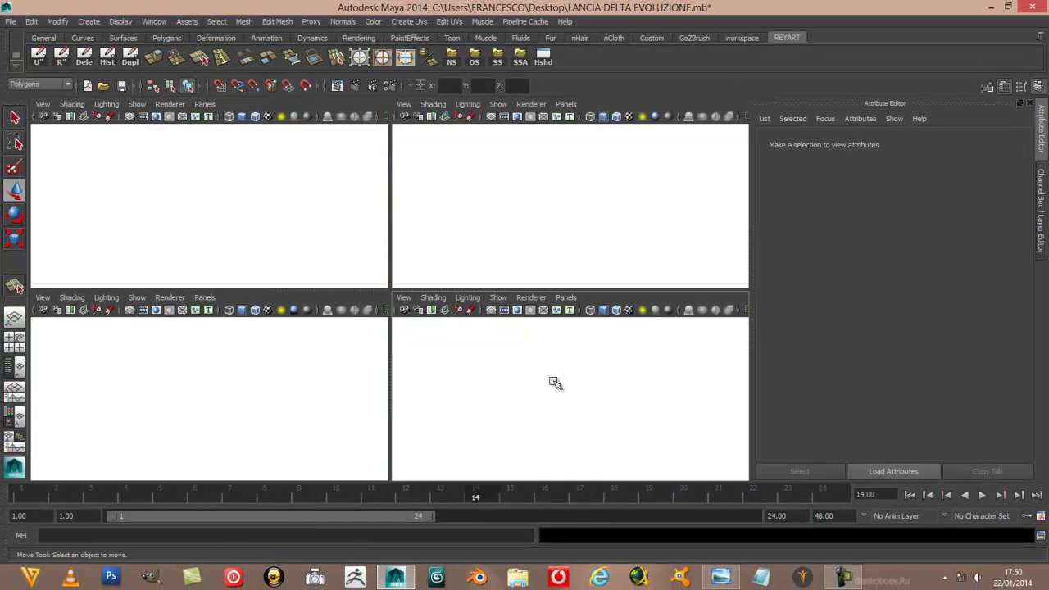
scroll(554, 383, up, 2)
click(491, 326)
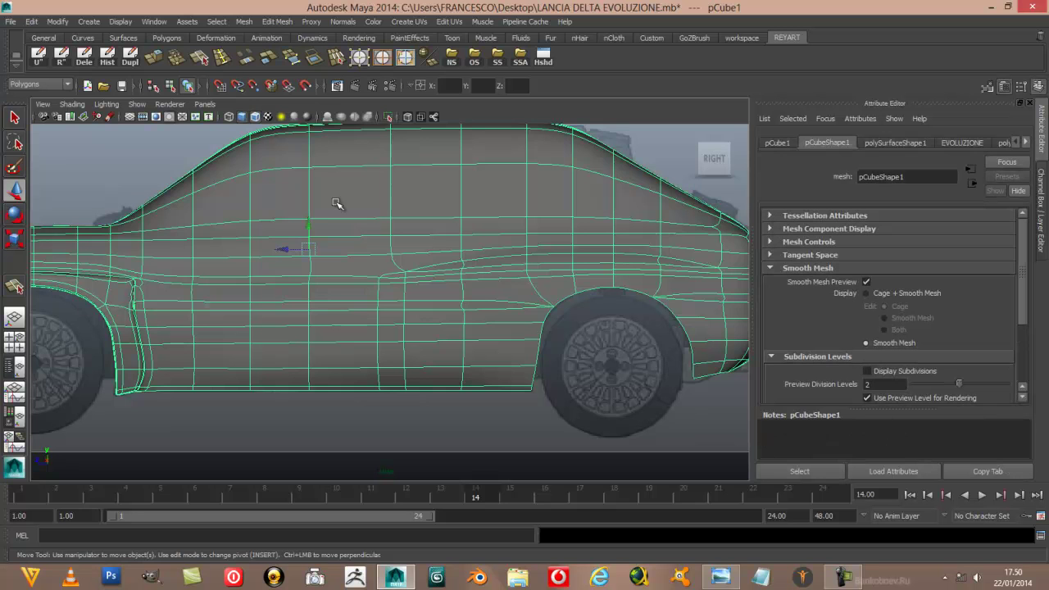
click(527, 419)
scroll(519, 417, down, 5)
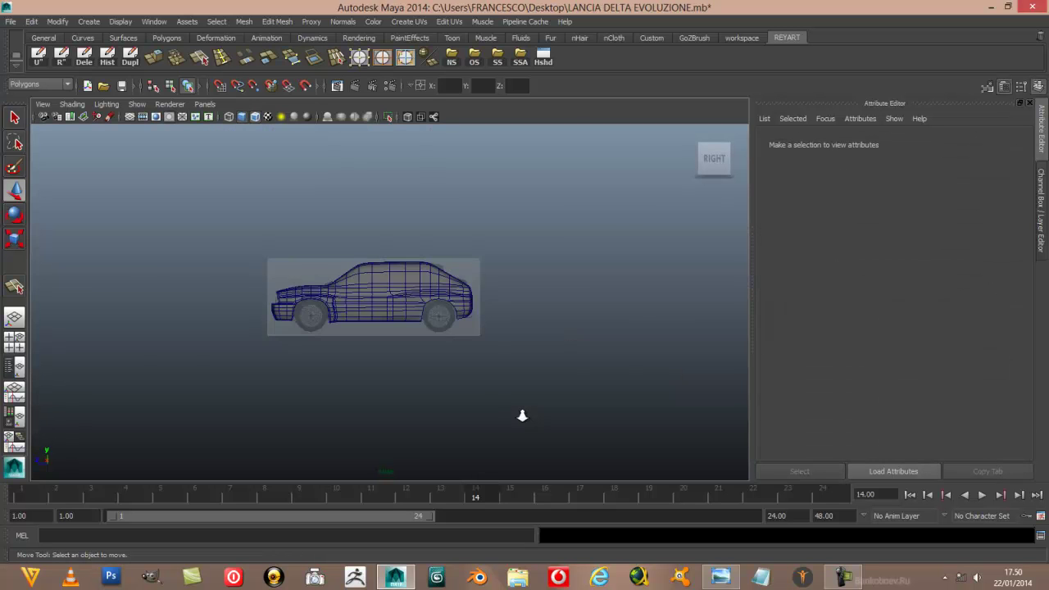
scroll(515, 415, up, 3)
scroll(502, 399, up, 2)
scroll(503, 400, up, 1)
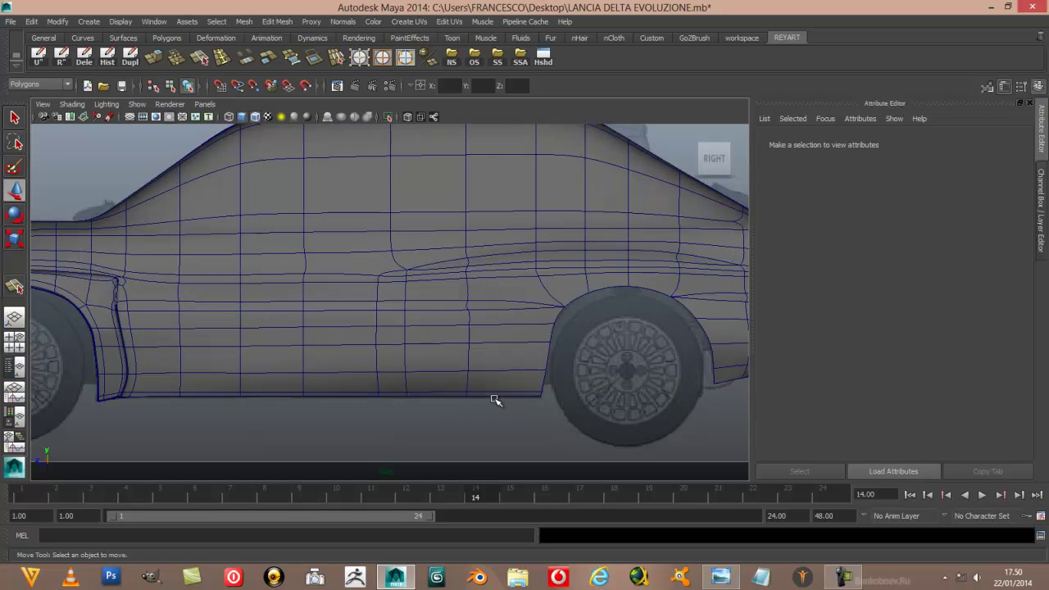
scroll(412, 358, down, 1)
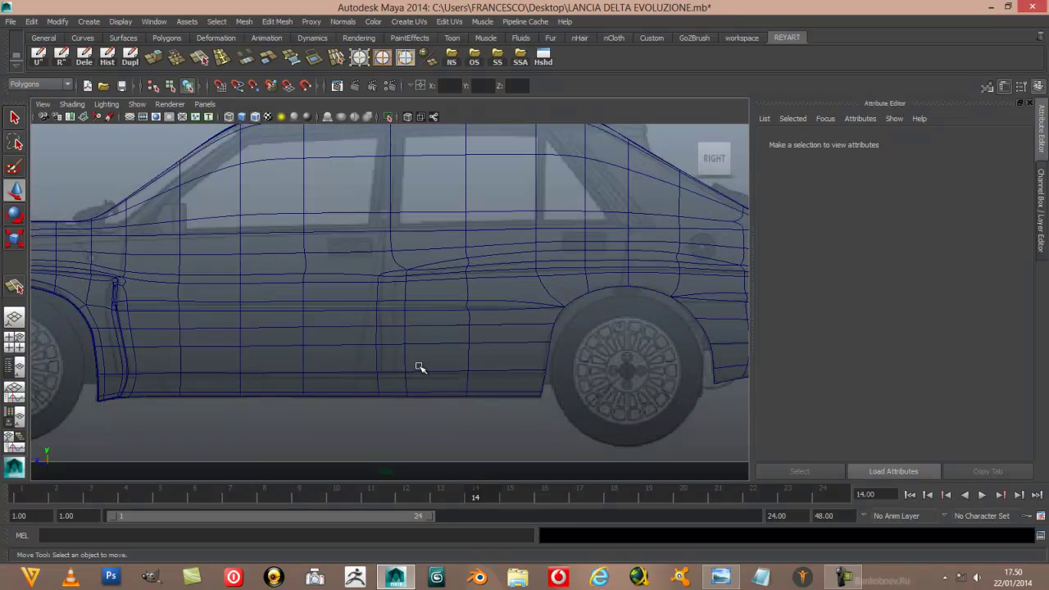
scroll(421, 374, down, 3)
scroll(421, 374, up, 2)
scroll(425, 374, up, 2)
scroll(425, 374, up, 1)
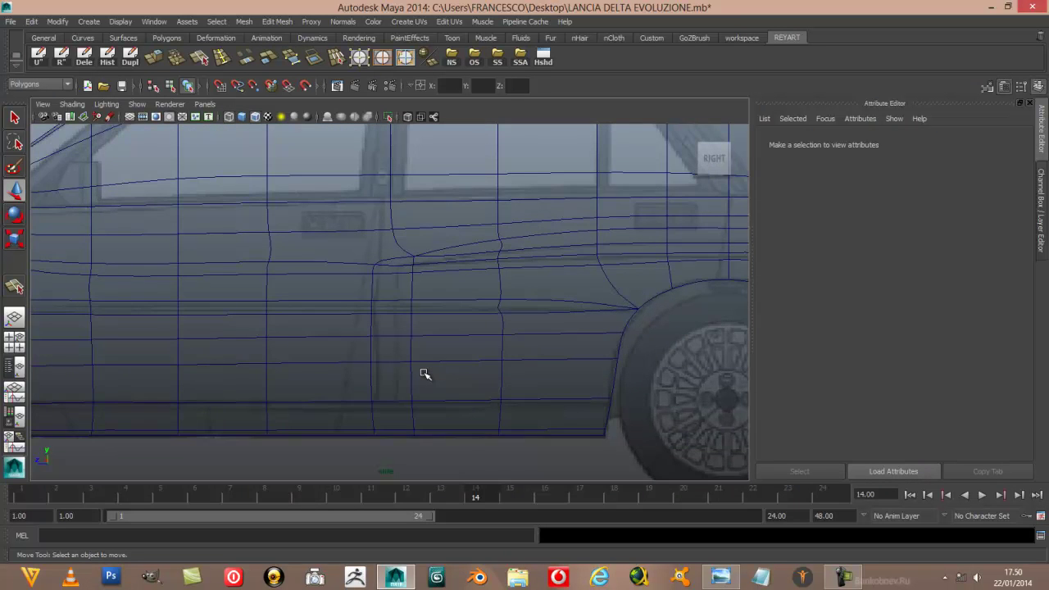
scroll(424, 374, up, 1)
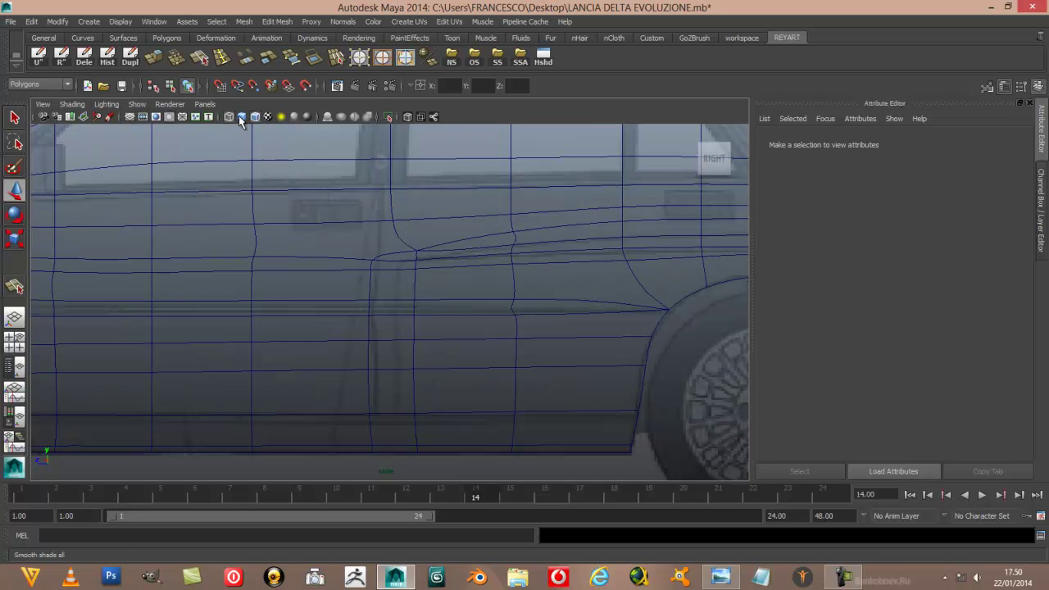
key(a)
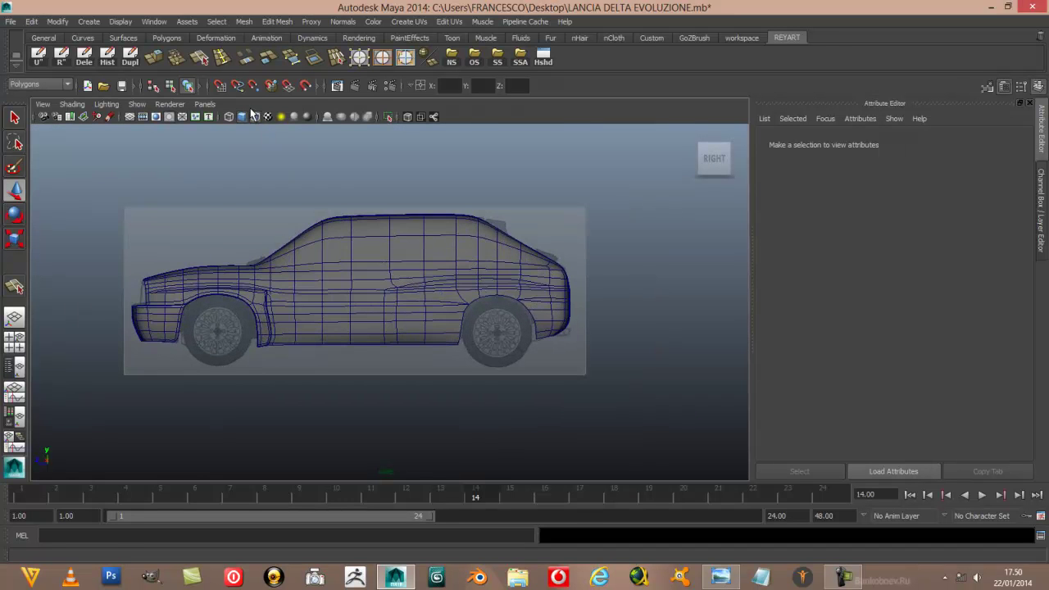
click(256, 118)
scroll(276, 145, up, 2)
scroll(420, 253, up, 2)
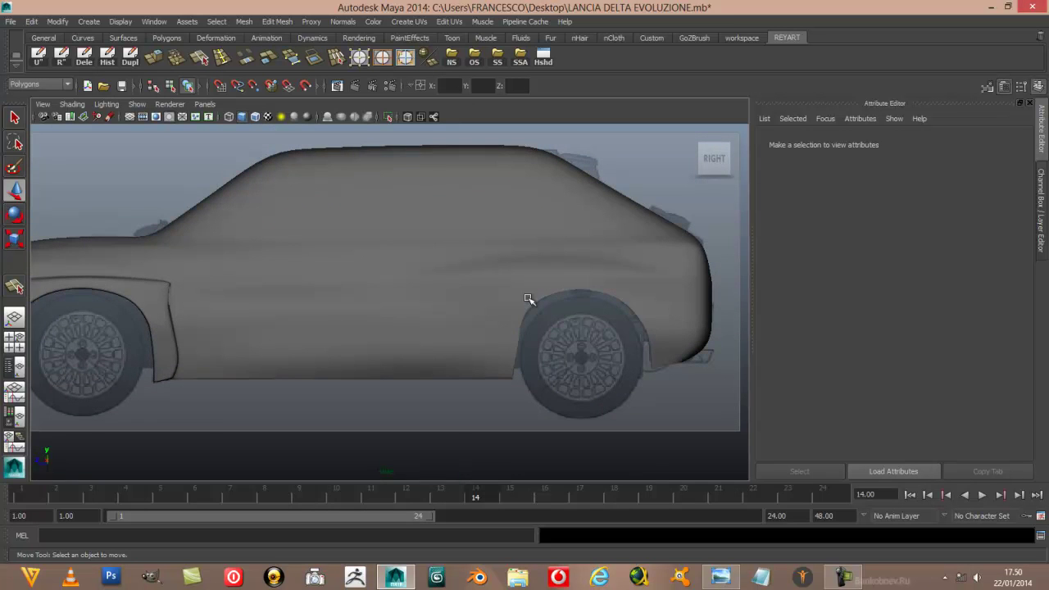
Select the car body, turn off its smooth mesh preview and make it see-through with X-Ray
click(491, 290)
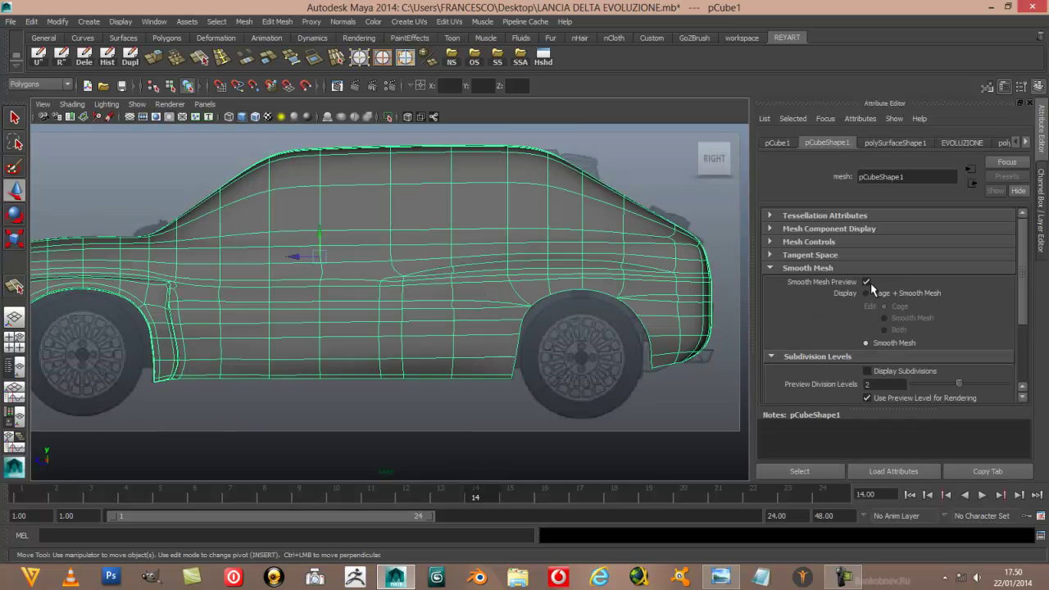
click(867, 283)
scroll(459, 328, up, 2)
scroll(450, 326, up, 3)
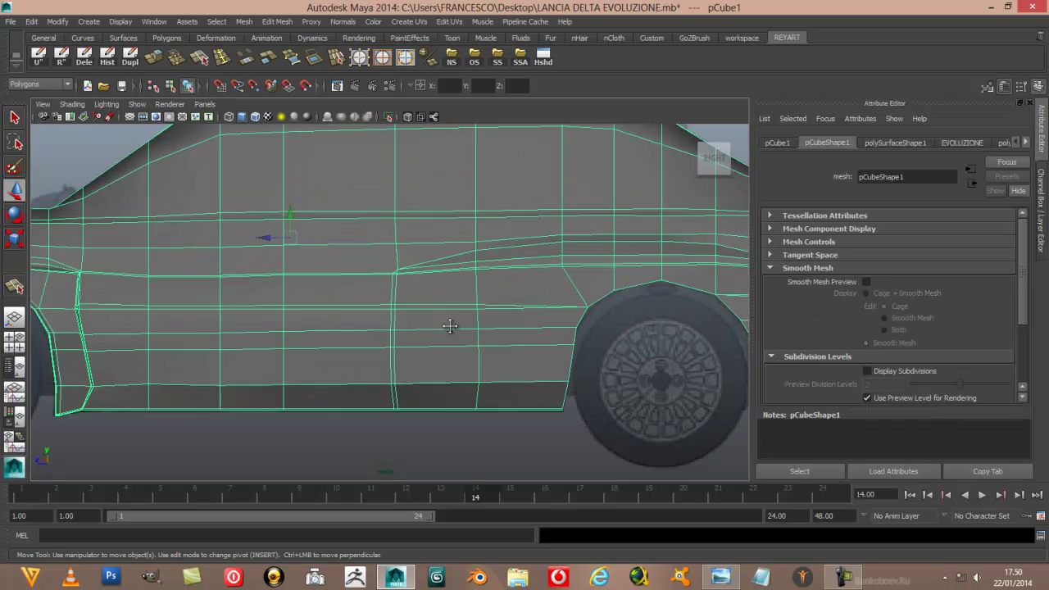
alt+middle_drag(450, 326, 437, 333)
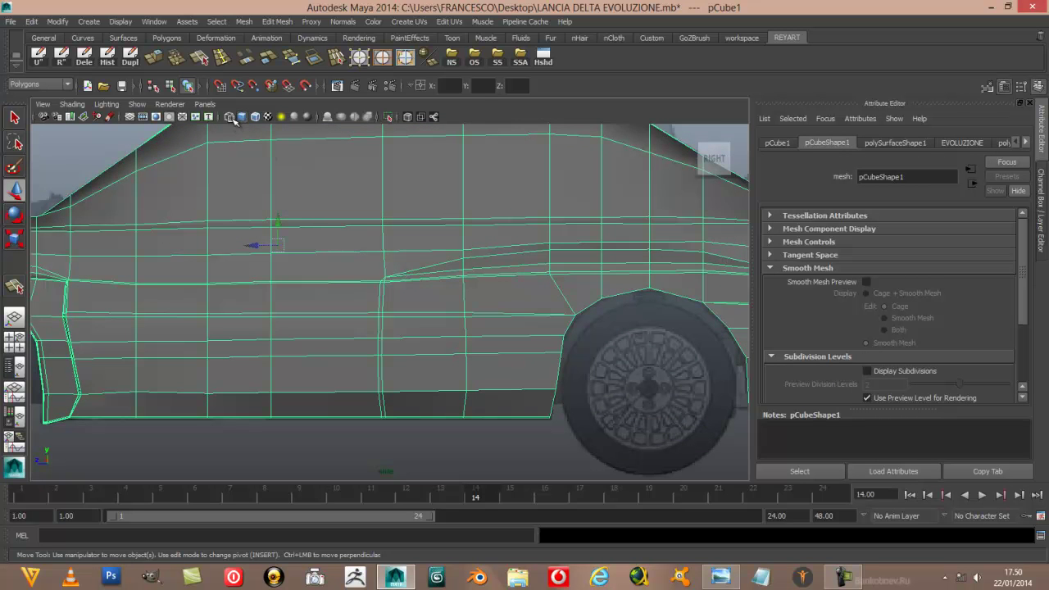
key(alt+a)
scroll(278, 257, up, 2)
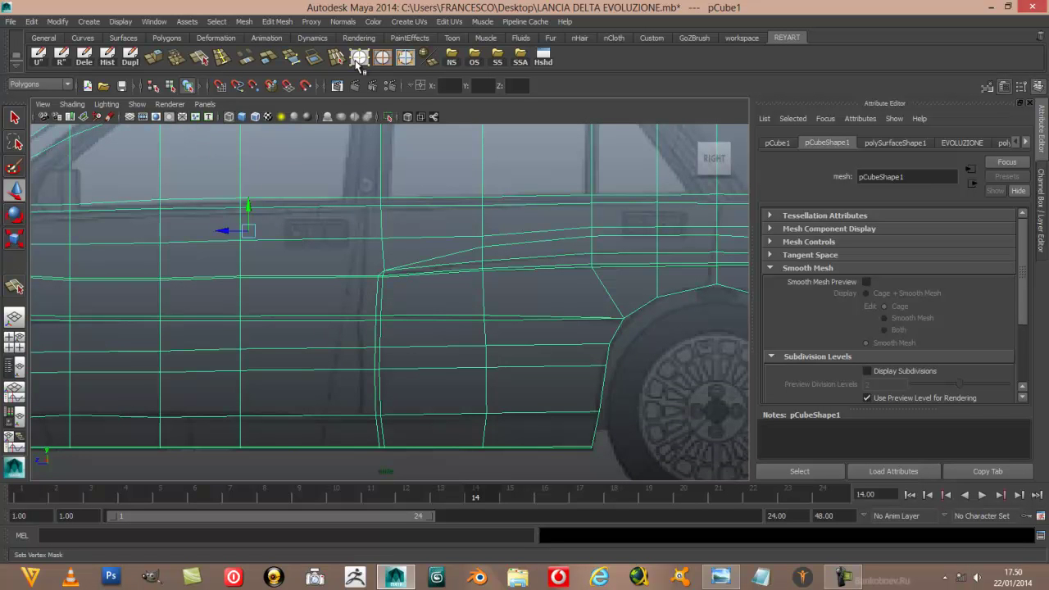
Shift the door-edge vertex column slightly right and pull one crease-line vertex slightly down
key(F9)
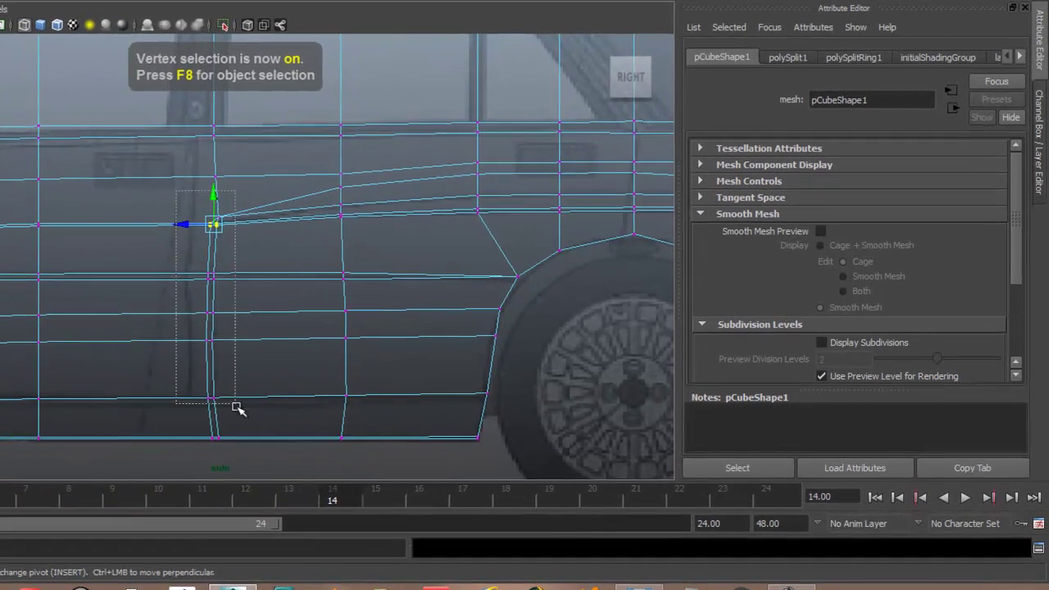
shift+double_click(213, 362)
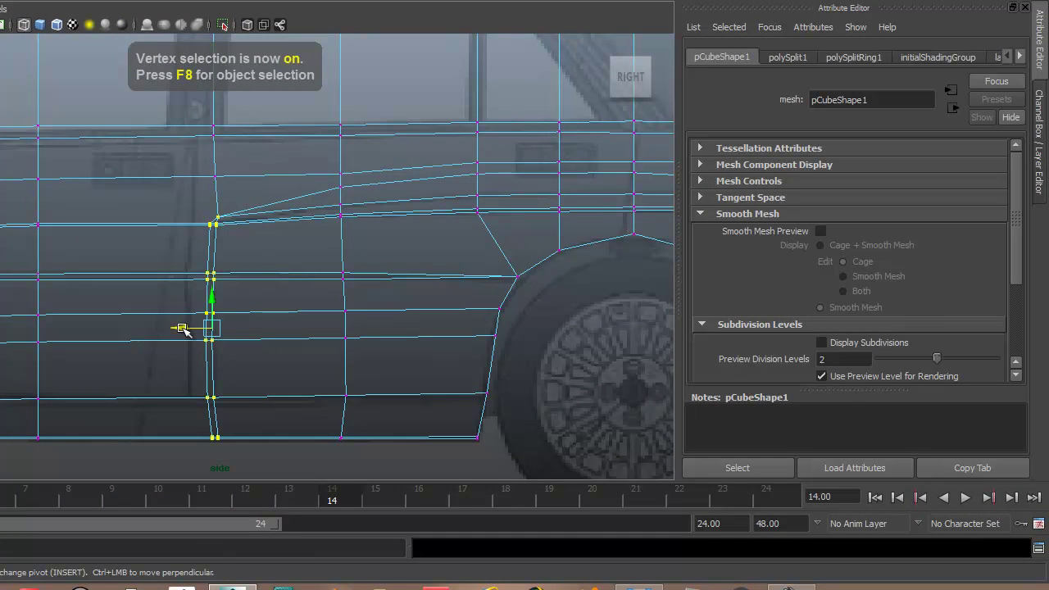
drag(182, 328, 189, 329)
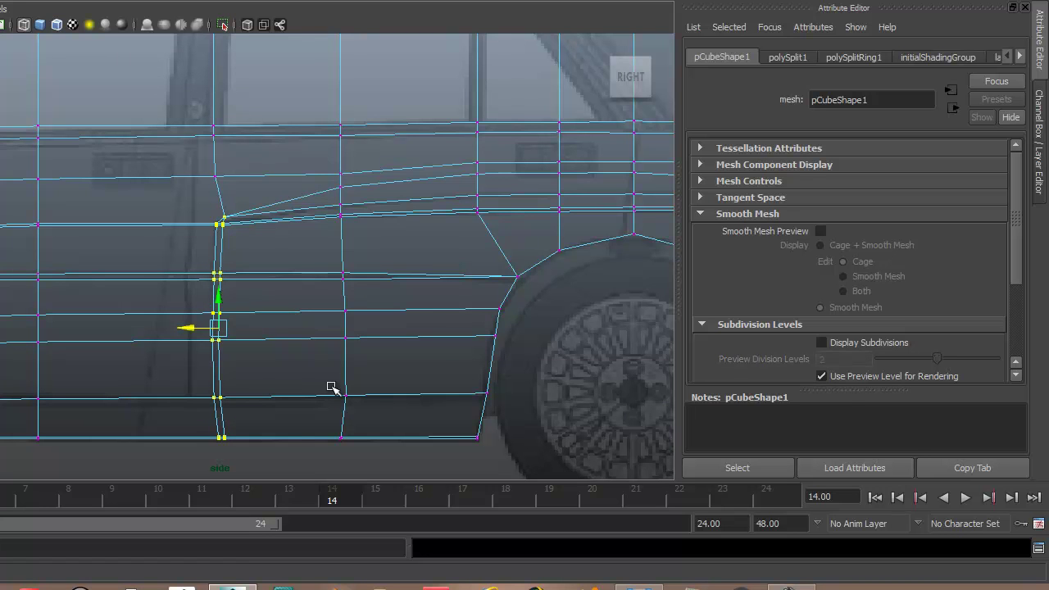
click(340, 215)
drag(340, 184, 342, 188)
click(385, 261)
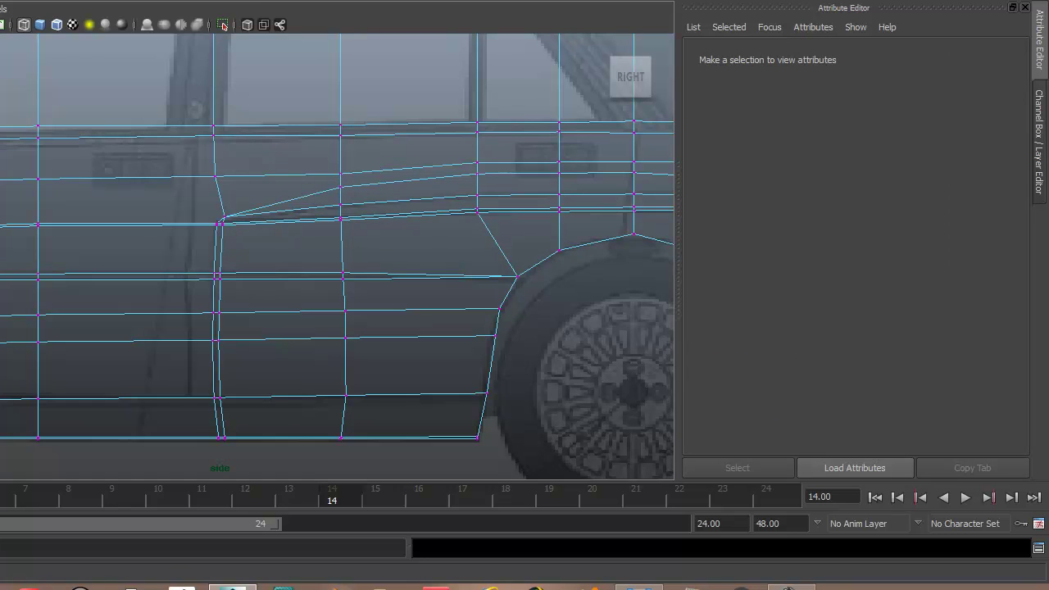
key(F8)
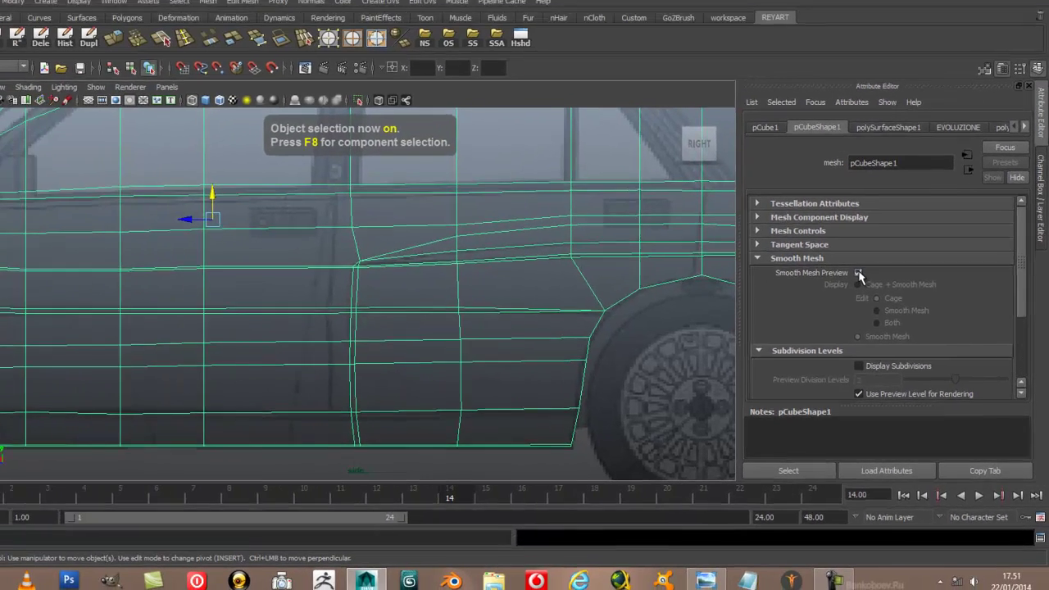
Frame the car, deselect the body and zoom in on the solid shape
key(f)
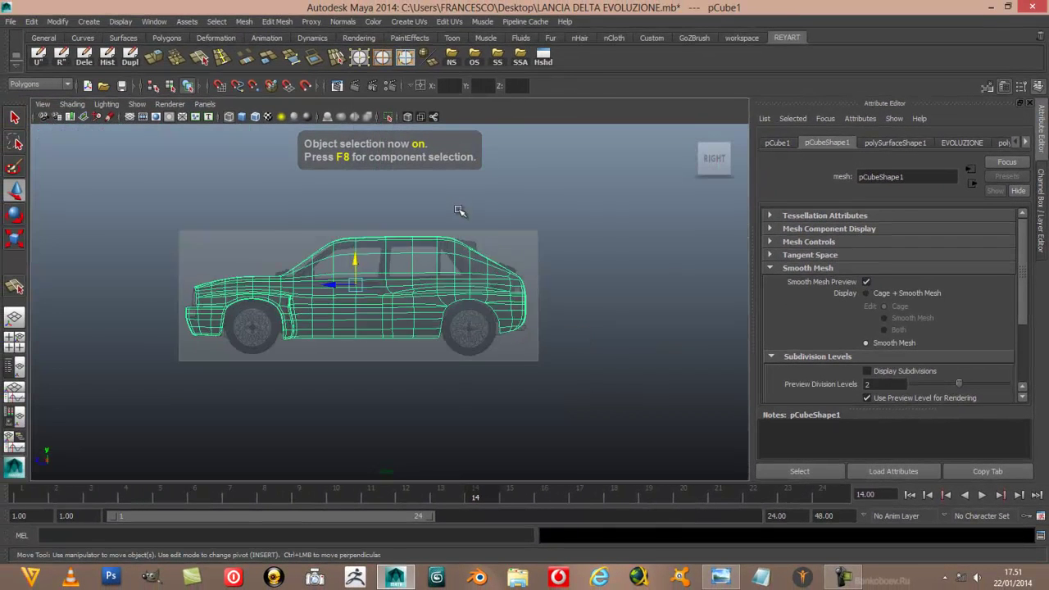
scroll(458, 208, up, 3)
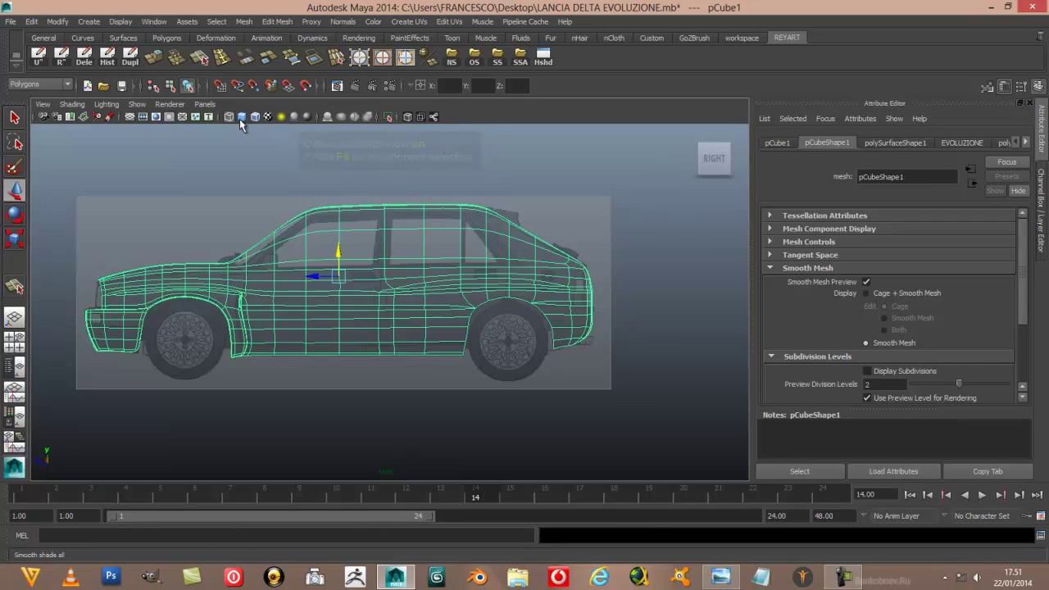
scroll(328, 171, up, 2)
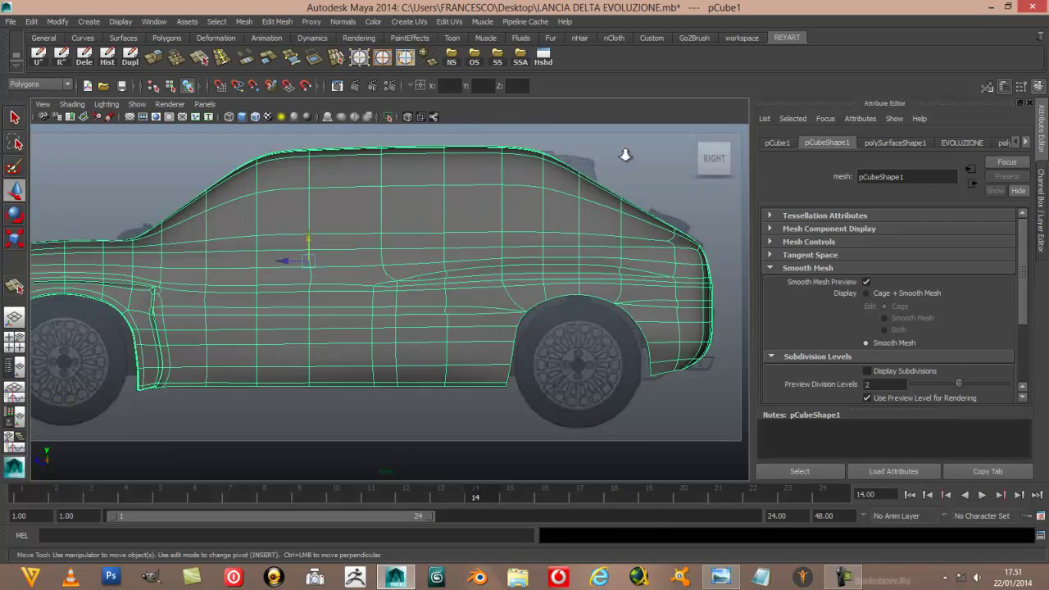
click(625, 155)
scroll(569, 177, up, 1)
scroll(569, 177, down, 6)
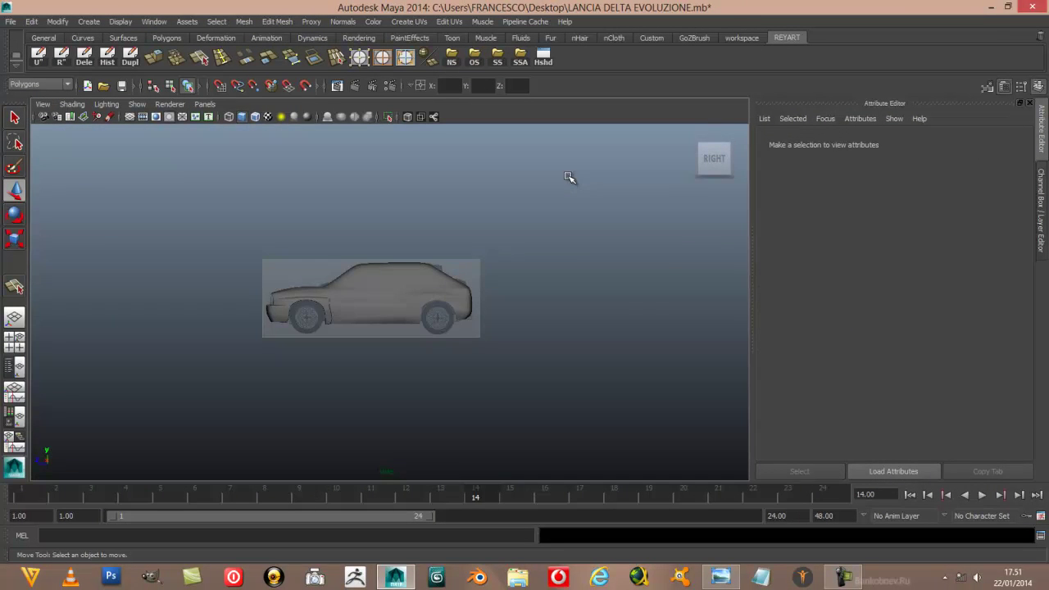
scroll(569, 177, up, 2)
scroll(569, 177, up, 2)
scroll(569, 177, up, 2)
scroll(569, 177, up, 2)
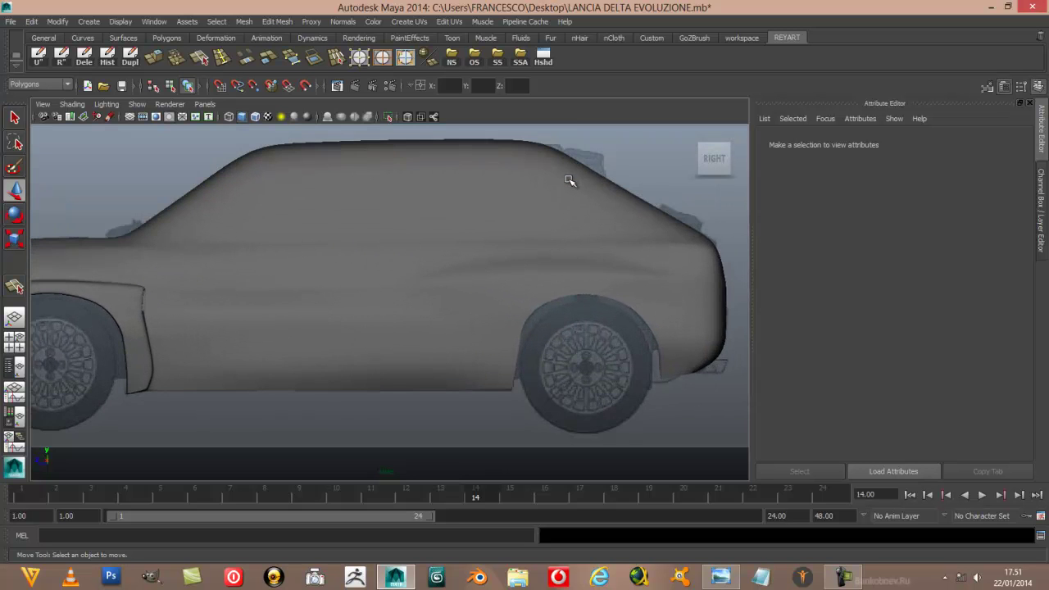
Orbit around the car to view it from rear three-quarter and side angles
key(space)
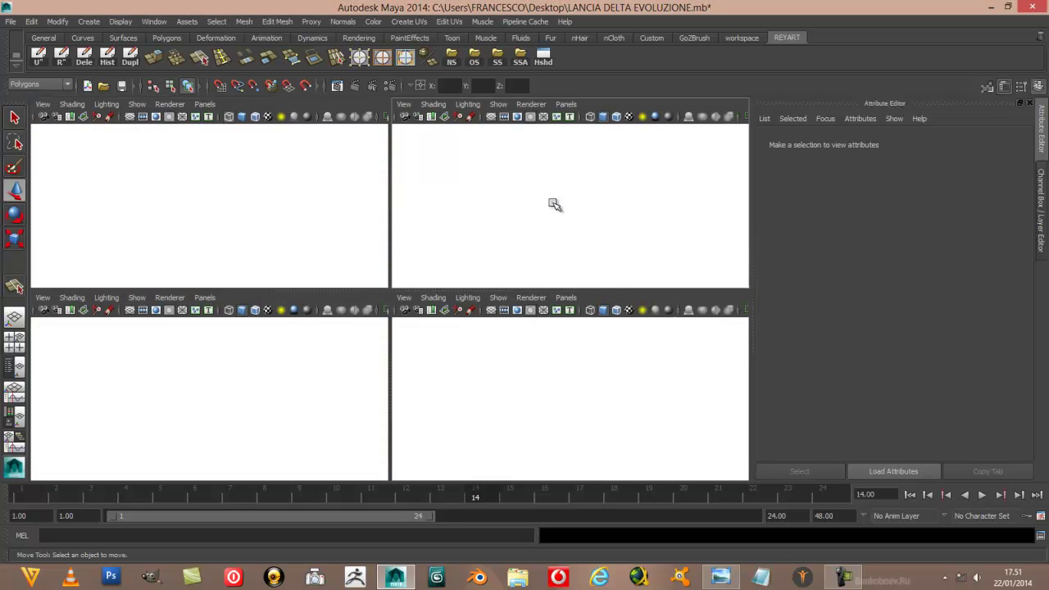
key(space)
mouse_move(553, 203)
alt+mouse_down()
mouse_move(464, 215)
mouse_move(648, 216)
alt+mouse_up()
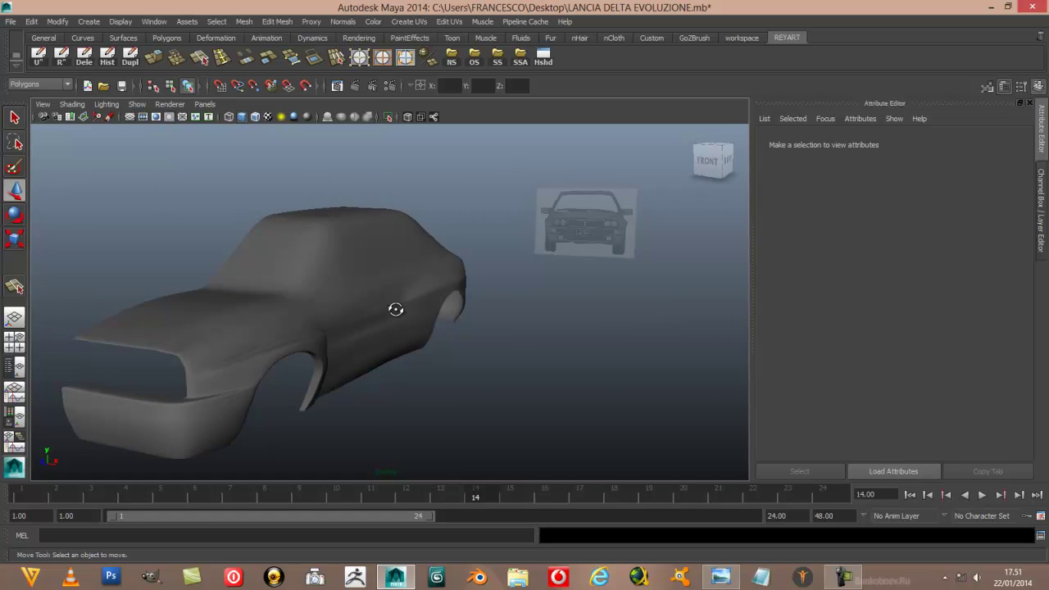
mouse_move(518, 311)
alt+mouse_down()
mouse_move(549, 320)
mouse_move(456, 306)
mouse_move(347, 311)
mouse_move(358, 311)
mouse_move(347, 342)
mouse_move(359, 327)
alt+mouse_up()
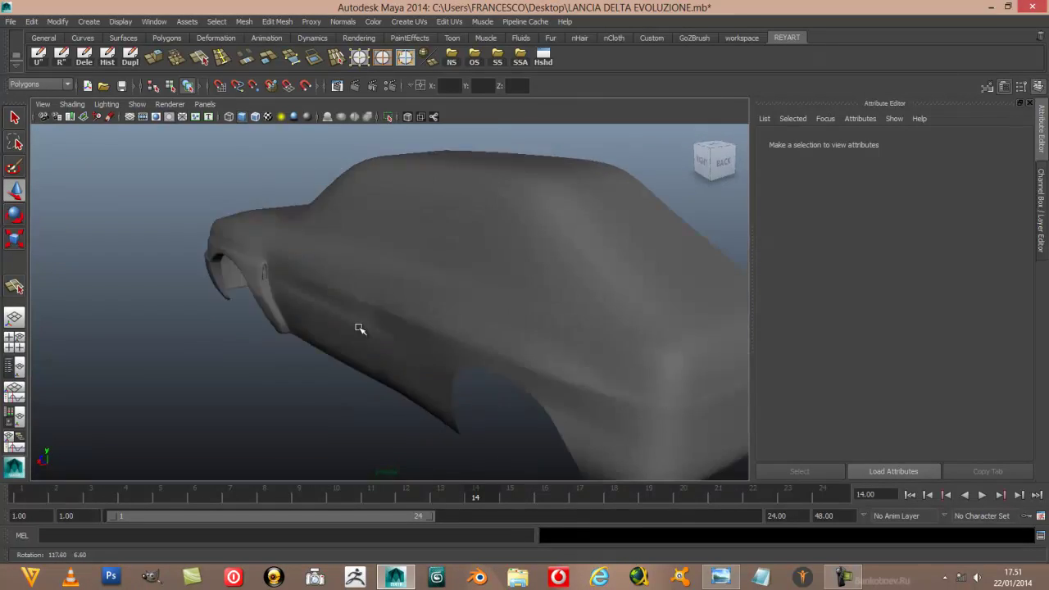
scroll(423, 308, up, 3)
Select the car body and uncheck Smooth Mesh Preview to reveal the cage
click(422, 307)
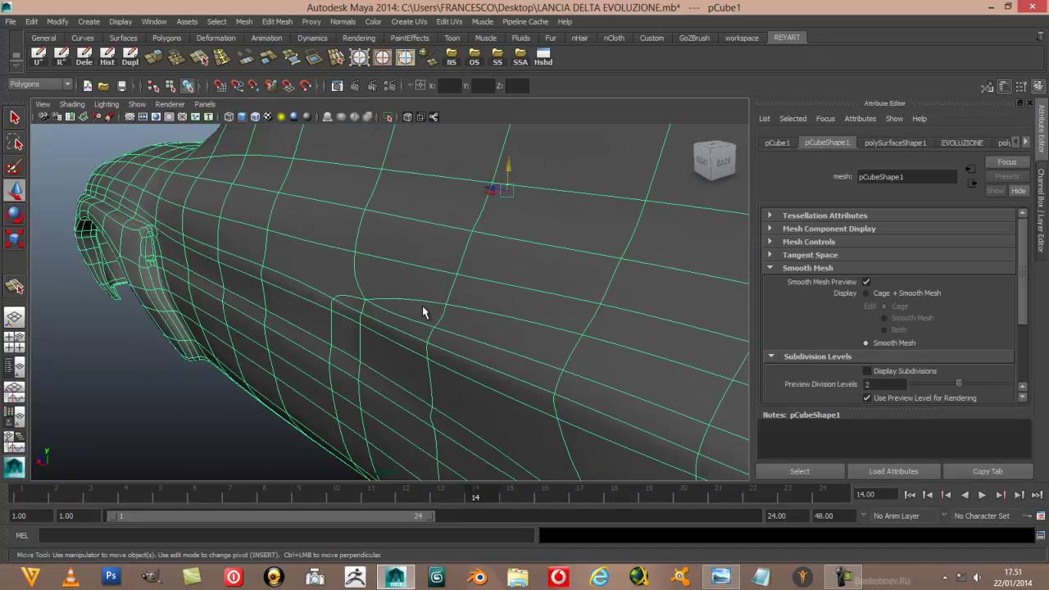
click(866, 282)
scroll(461, 308, up, 3)
Zoom and pan to centre the junction where the side edges meet
alt+drag(459, 307, 509, 296)
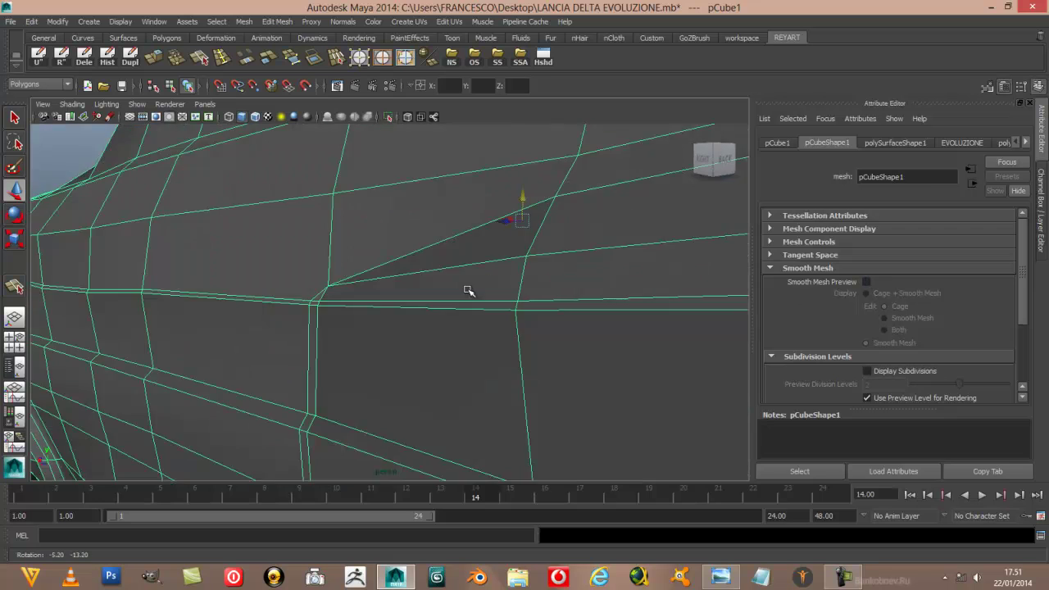
scroll(496, 295, down, 2)
scroll(491, 295, down, 2)
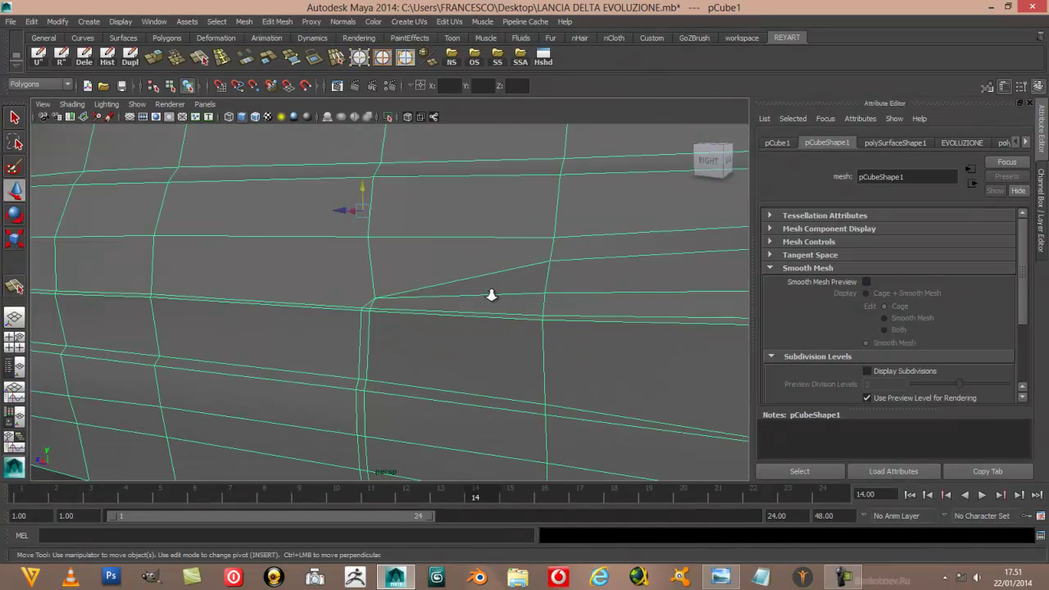
scroll(491, 295, down, 5)
scroll(489, 294, up, 7)
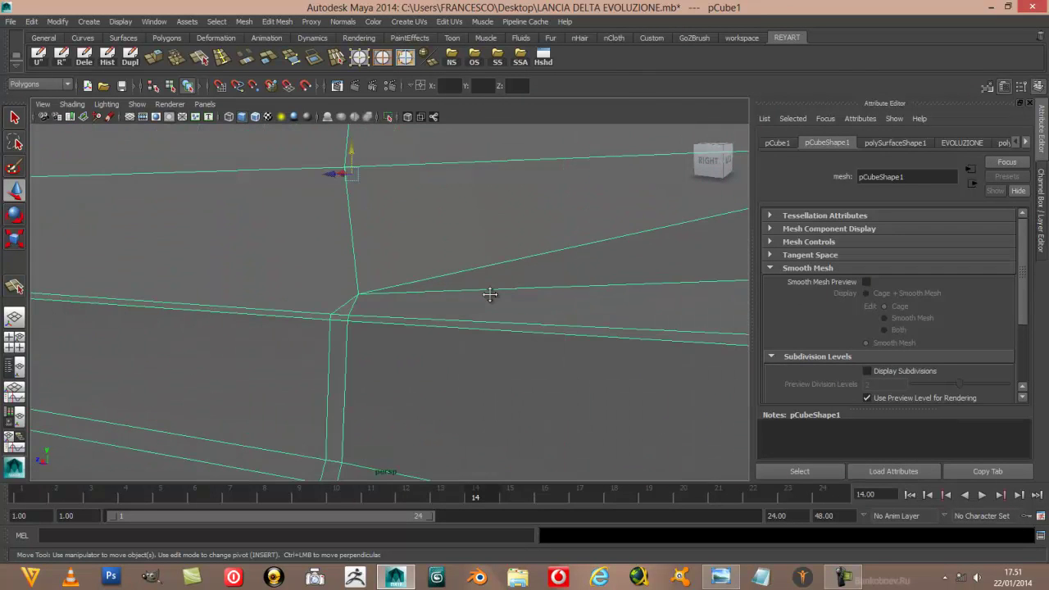
scroll(479, 283, down, 5)
scroll(480, 270, up, 3)
scroll(492, 273, up, 3)
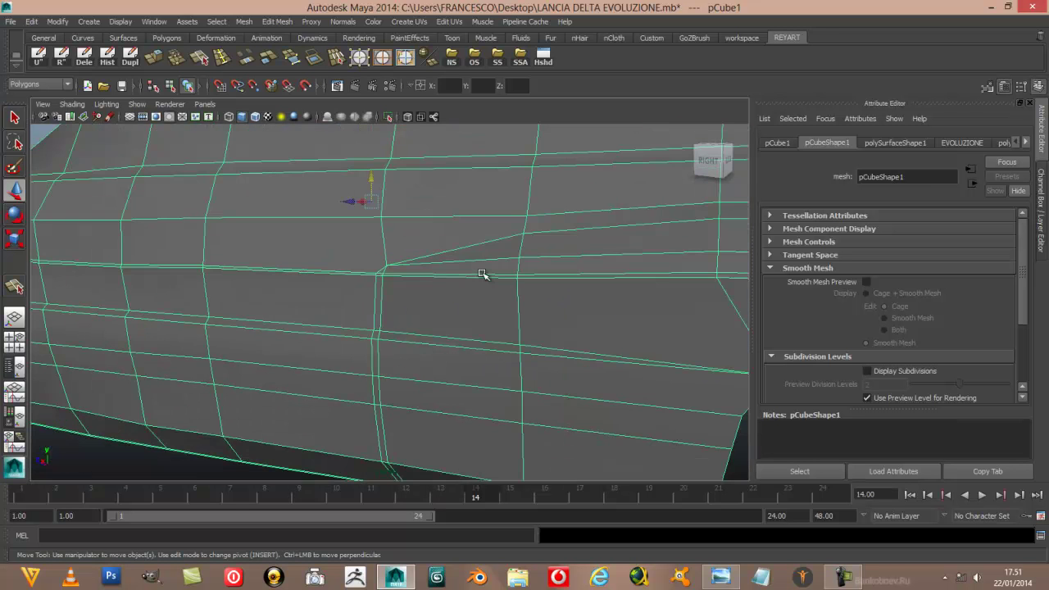
scroll(503, 275, up, 2)
scroll(503, 275, up, 2)
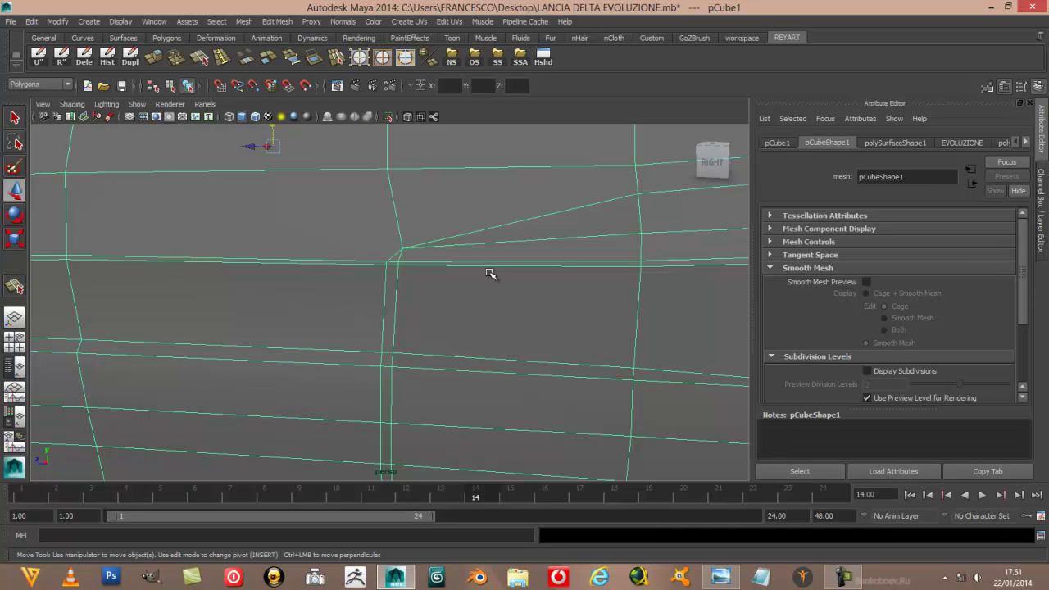
scroll(488, 273, down, 2)
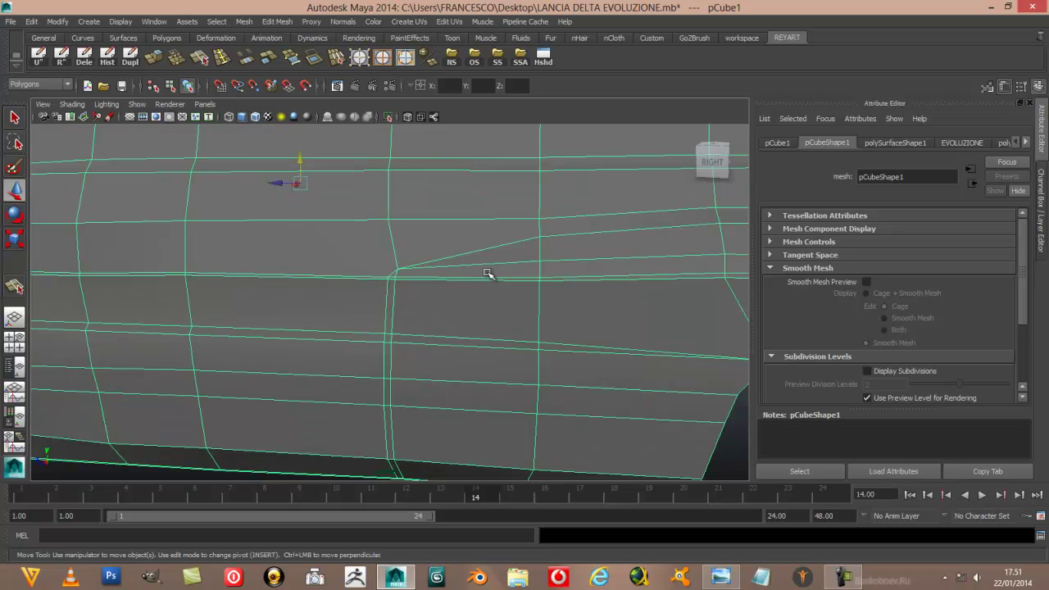
scroll(487, 273, up, 2)
scroll(487, 273, up, 2)
scroll(487, 273, down, 3)
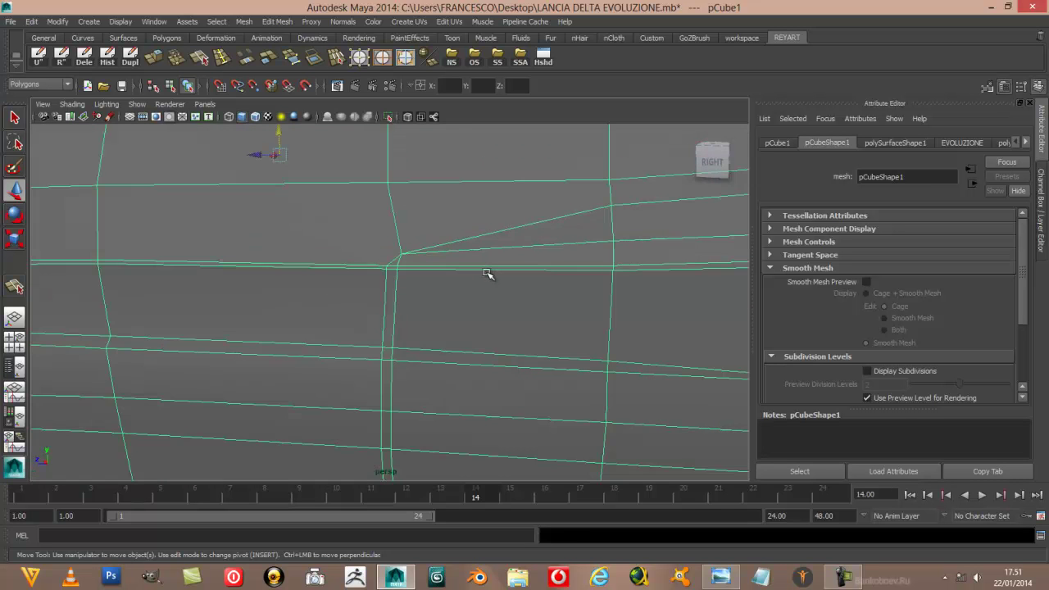
scroll(486, 273, up, 2)
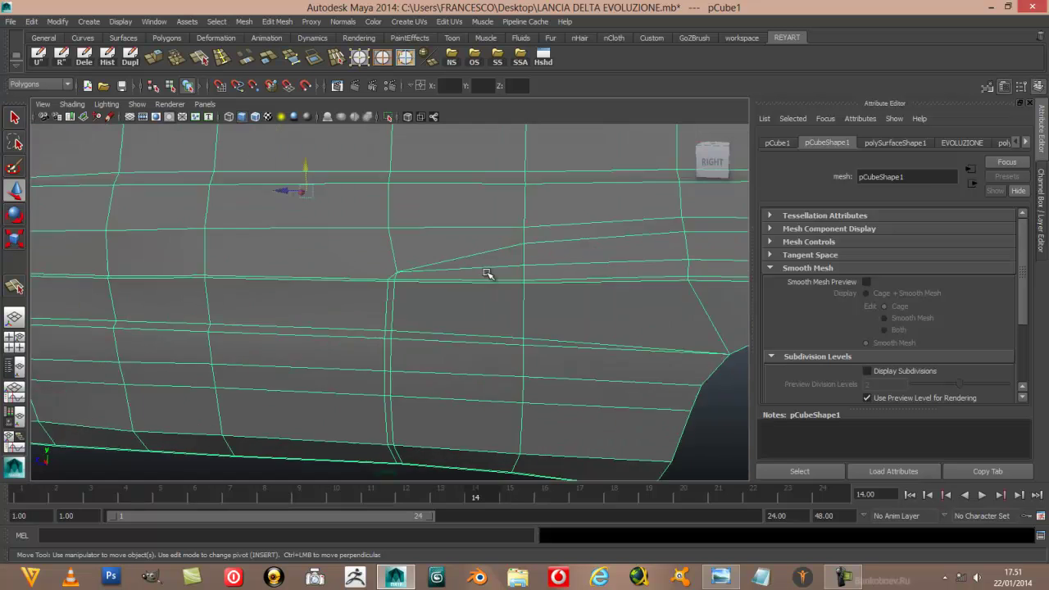
scroll(486, 273, up, 3)
mouse_move(487, 272)
alt+middle_down()
mouse_move(445, 276)
mouse_move(451, 286)
alt+middle_up()
scroll(467, 281, up, 3)
scroll(468, 284, down, 3)
In vertex mode, nudge the edge-junction vertex down and sideways into position
click(359, 58)
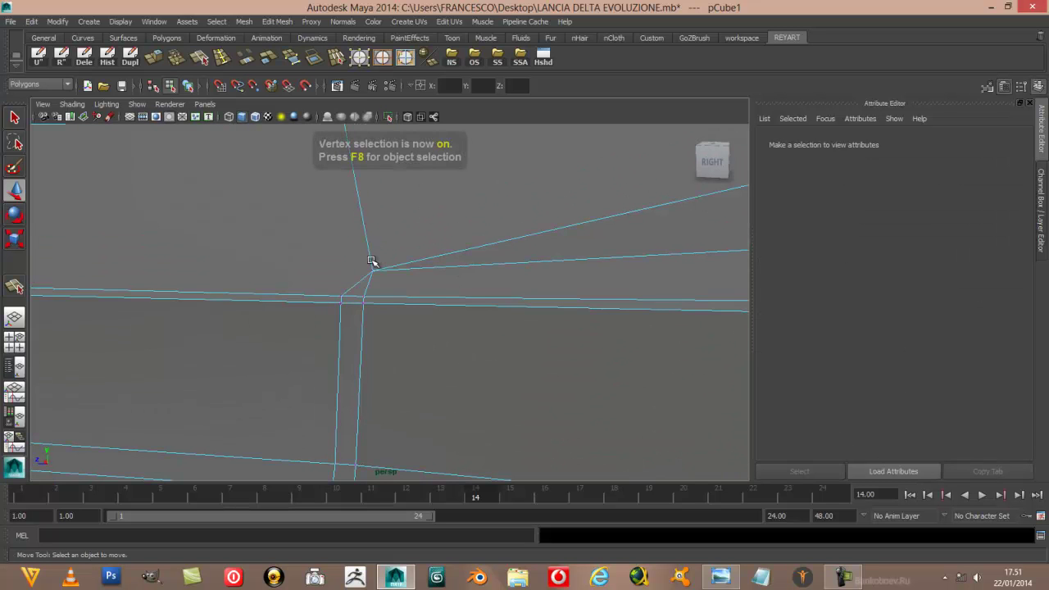
click(370, 273)
drag(371, 250, 371, 254)
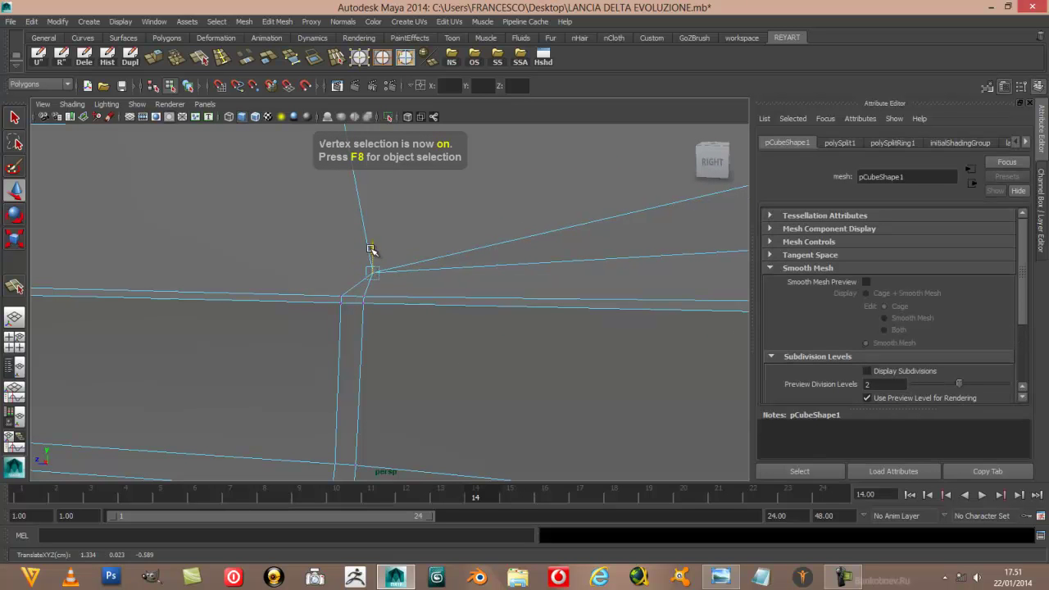
mouse_move(410, 290)
alt+mouse_down()
mouse_move(382, 295)
mouse_move(410, 302)
mouse_move(313, 303)
mouse_move(344, 286)
mouse_move(440, 314)
mouse_move(352, 292)
alt+mouse_up()
scroll(342, 308, up, 2)
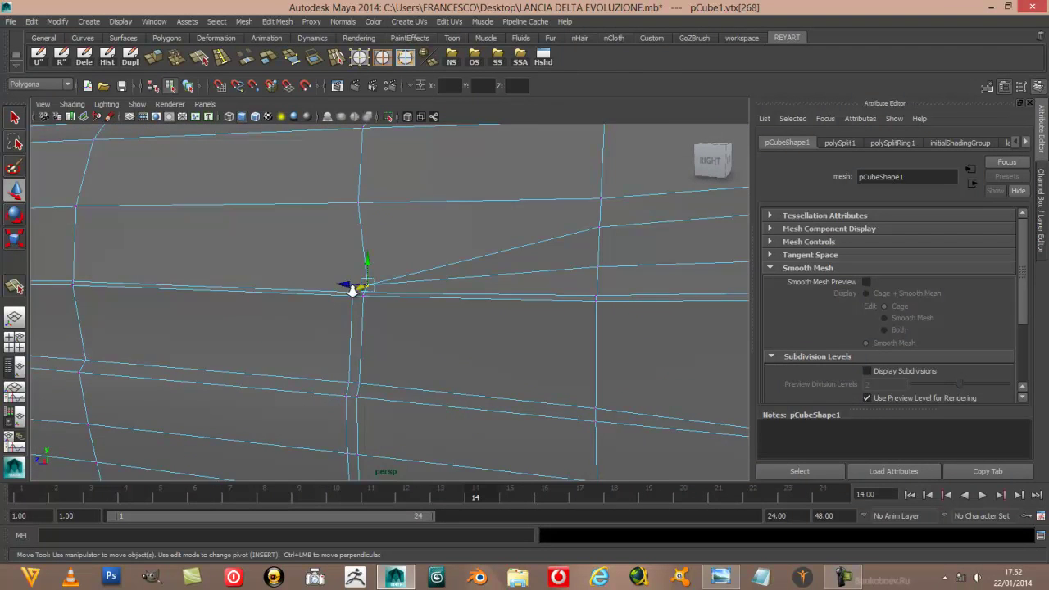
scroll(352, 291, up, 2)
scroll(352, 291, up, 2)
key(f)
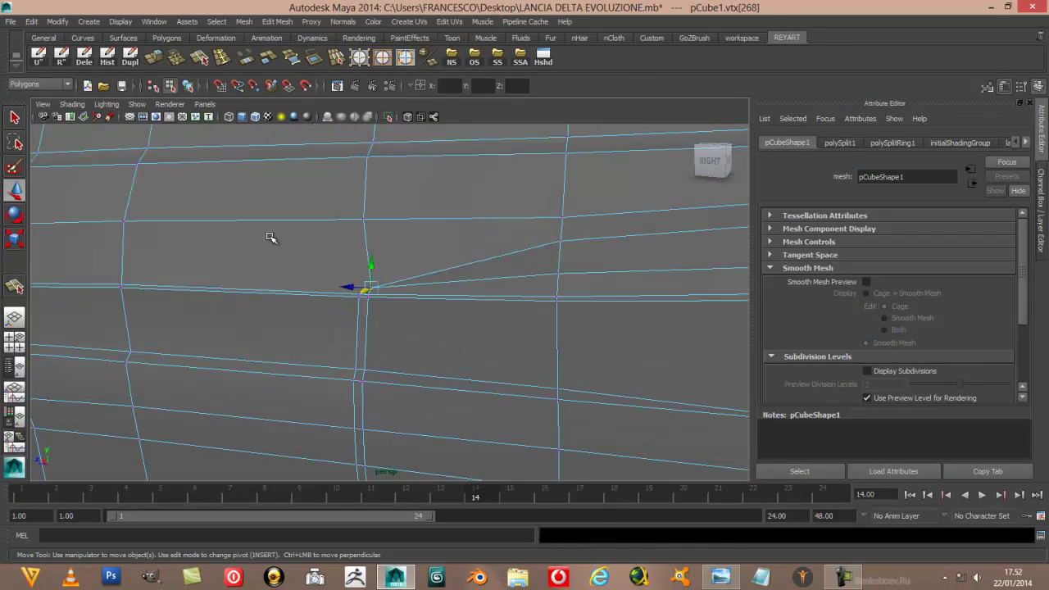
drag(368, 267, 364, 299)
scroll(370, 305, down, 3)
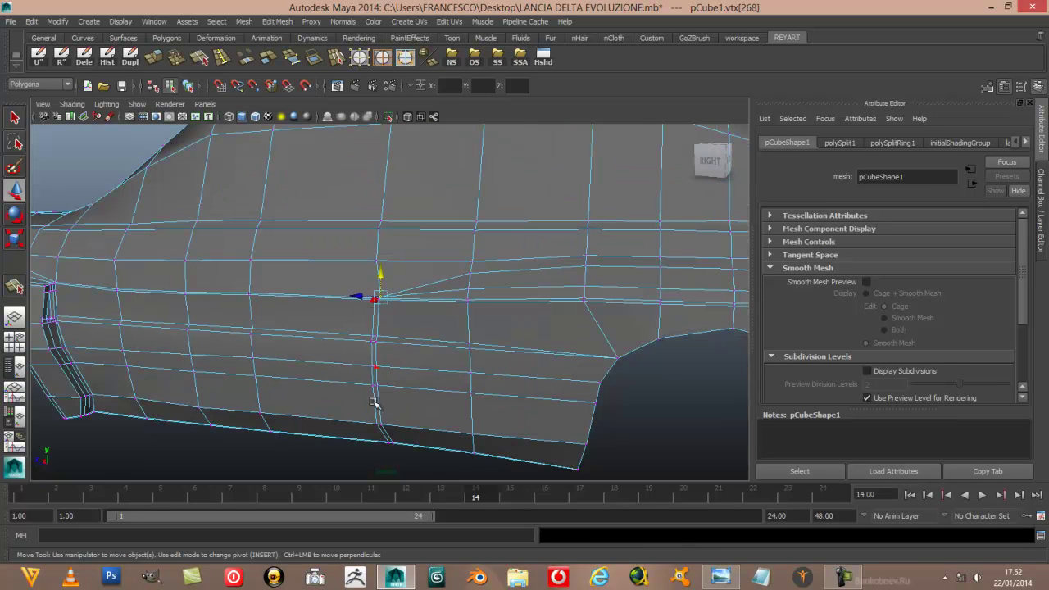
mouse_move(335, 451)
alt+mouse_down()
mouse_move(300, 445)
mouse_move(276, 457)
mouse_move(305, 415)
alt+mouse_up()
scroll(311, 398, up, 2)
scroll(311, 399, up, 1)
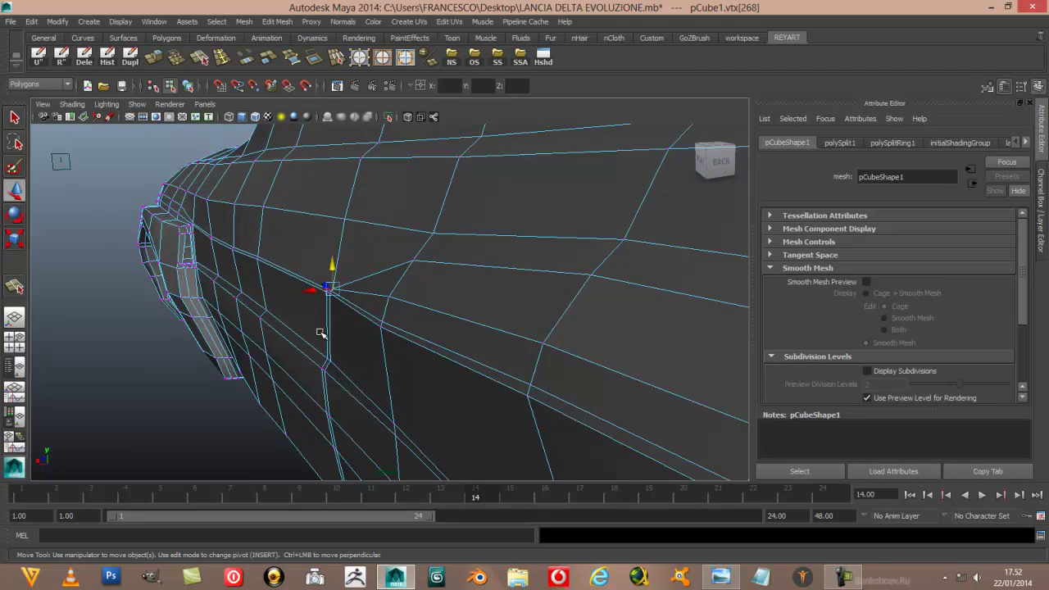
scroll(319, 344, up, 2)
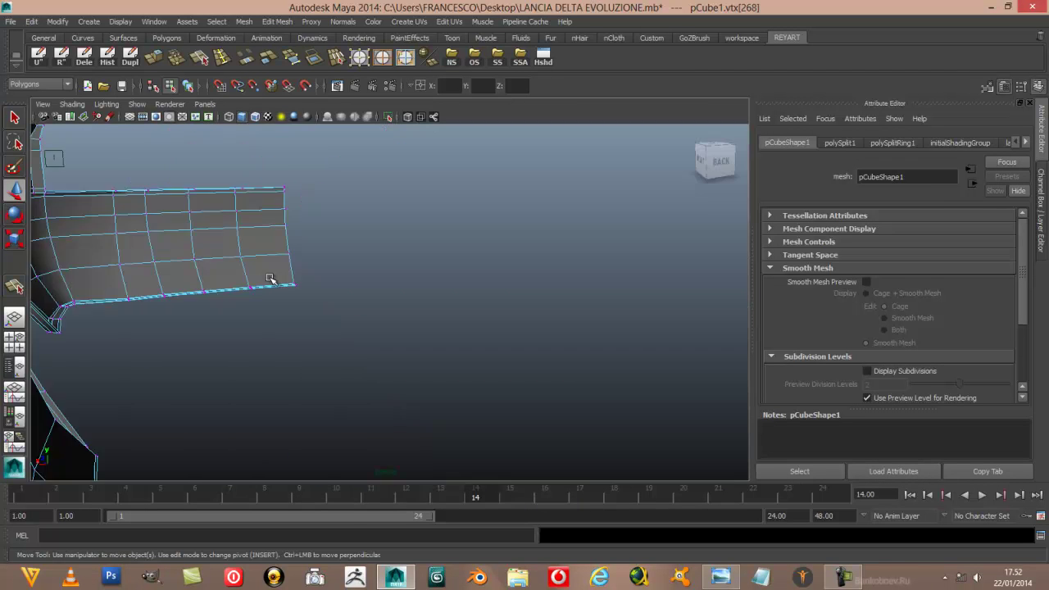
scroll(274, 281, up, 3)
scroll(271, 280, down, 3)
alt+middle_drag(273, 276, 360, 288)
scroll(380, 294, up, 2)
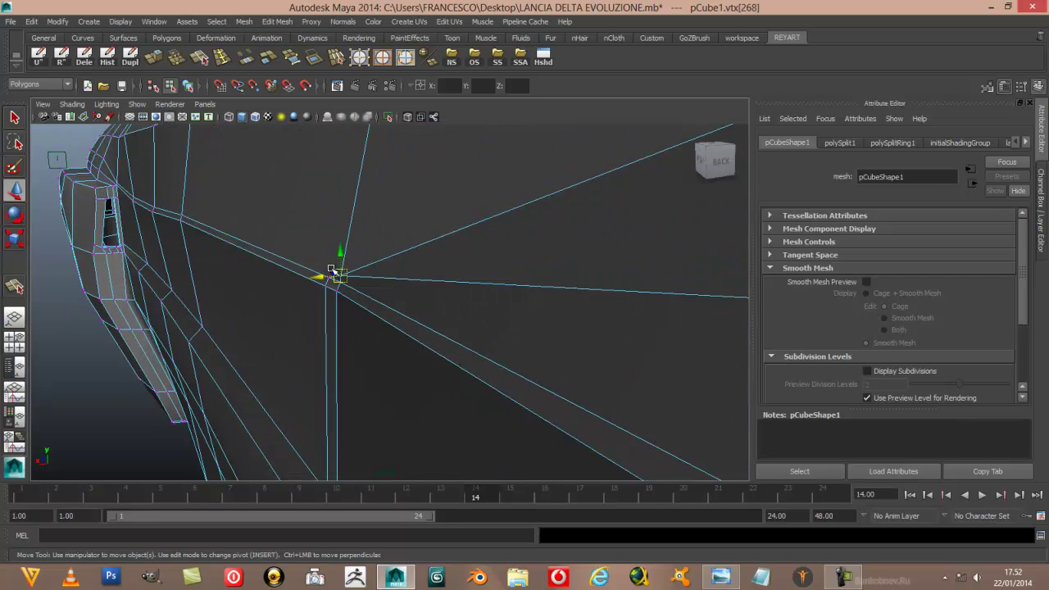
Merge the stray vertex at the rear bumper corner, then clear the selection and return to object mode
click(65, 328)
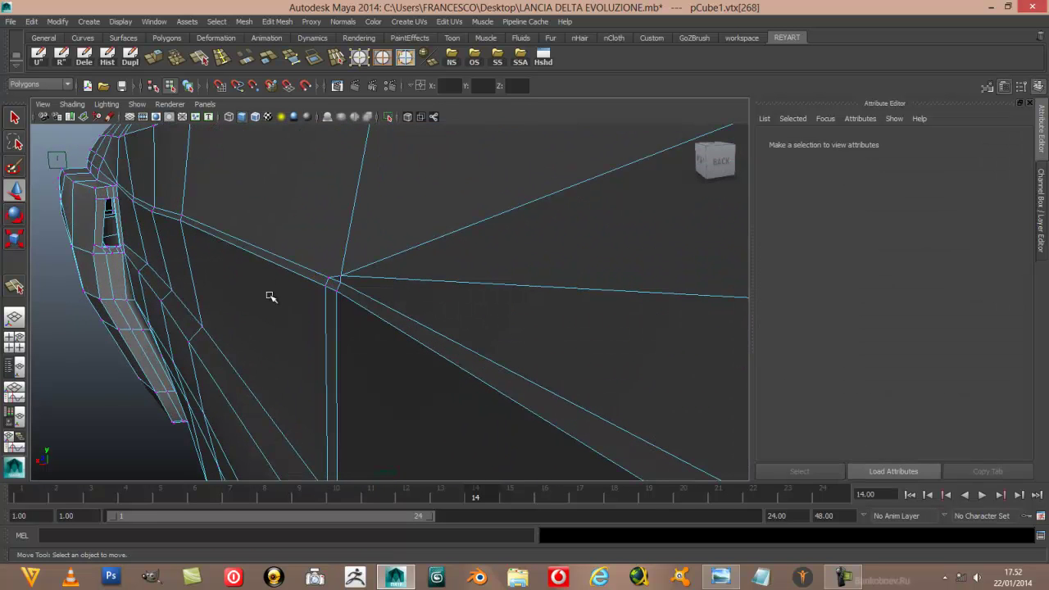
click(340, 284)
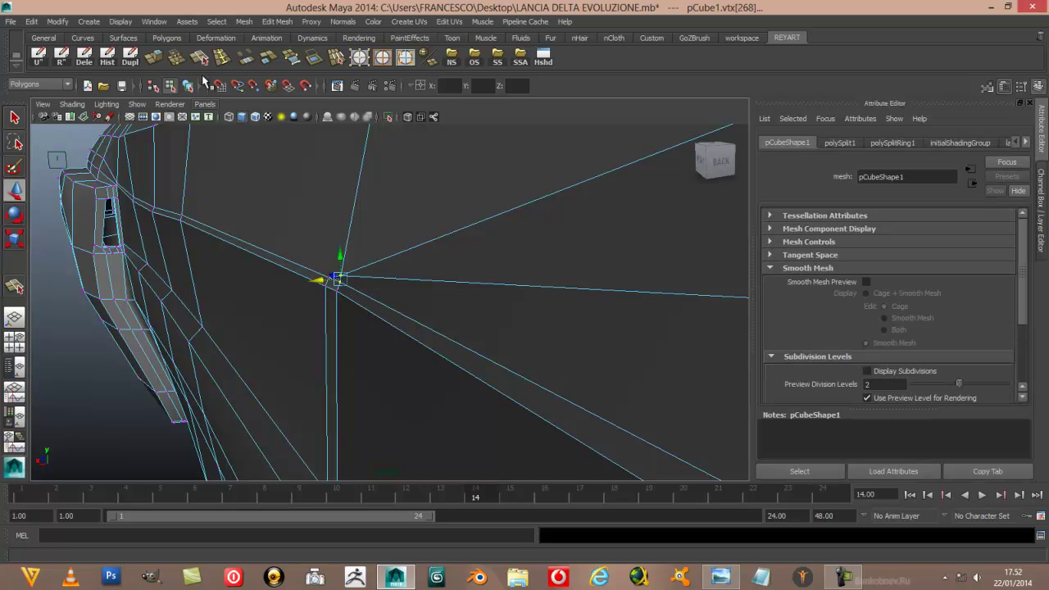
click(177, 57)
scroll(215, 286, down, 3)
click(191, 391)
key(F8)
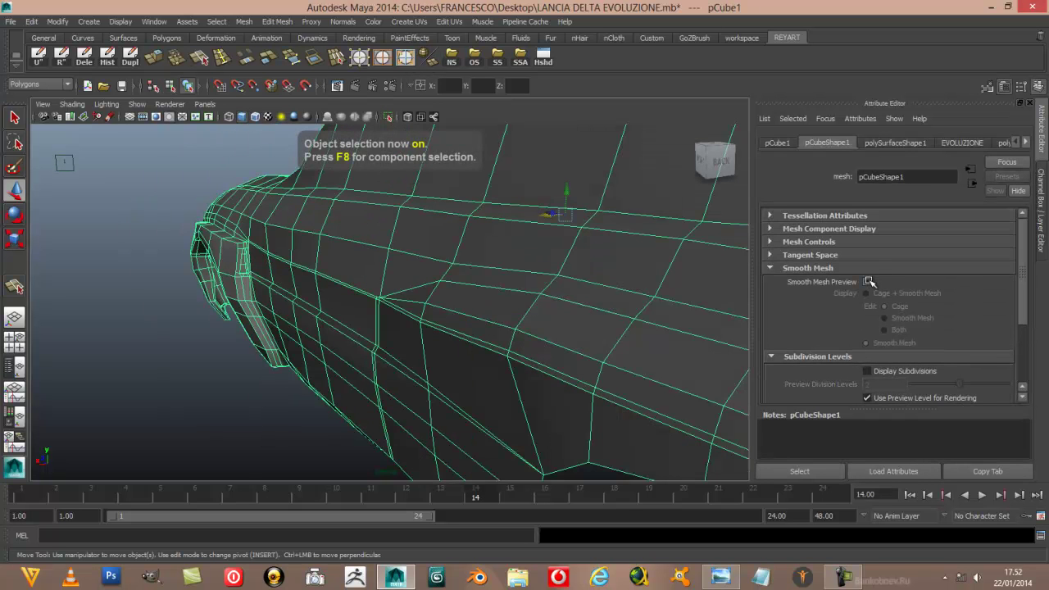
Turn on Smooth Mesh Preview for the body and orbit to a straight side view
click(866, 281)
click(303, 391)
mouse_move(303, 390)
alt+mouse_down()
mouse_move(520, 393)
mouse_move(276, 386)
mouse_move(481, 398)
mouse_move(523, 377)
mouse_move(354, 399)
alt+mouse_up()
mouse_move(180, 376)
alt+mouse_down()
mouse_move(510, 407)
mouse_move(459, 390)
alt+mouse_up()
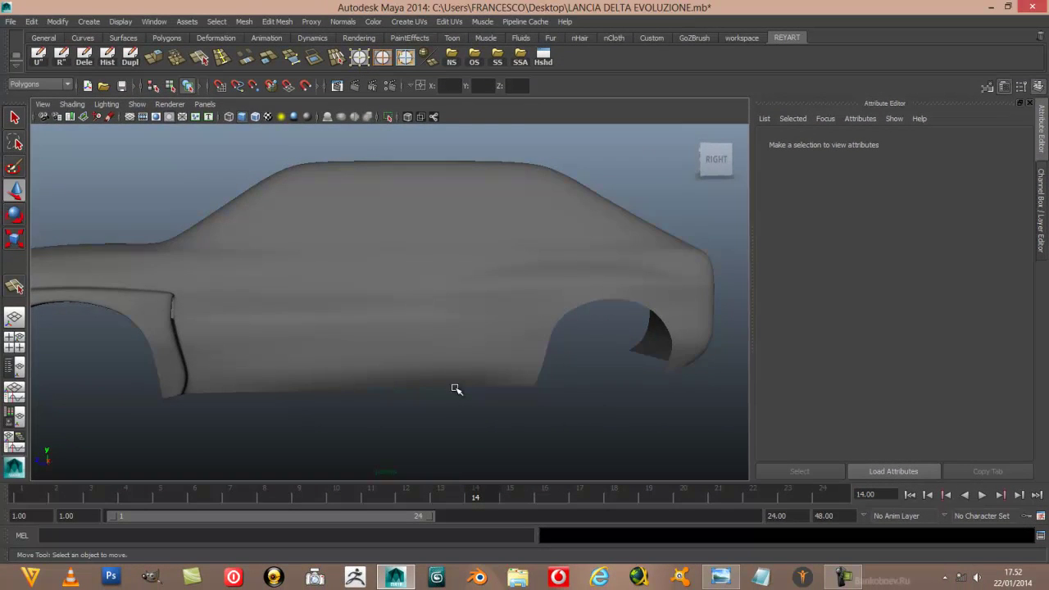
Zoom in to inspect the smoothed side profile, ending in the four-view layout
key(space)
key(space)
scroll(420, 357, down, 3)
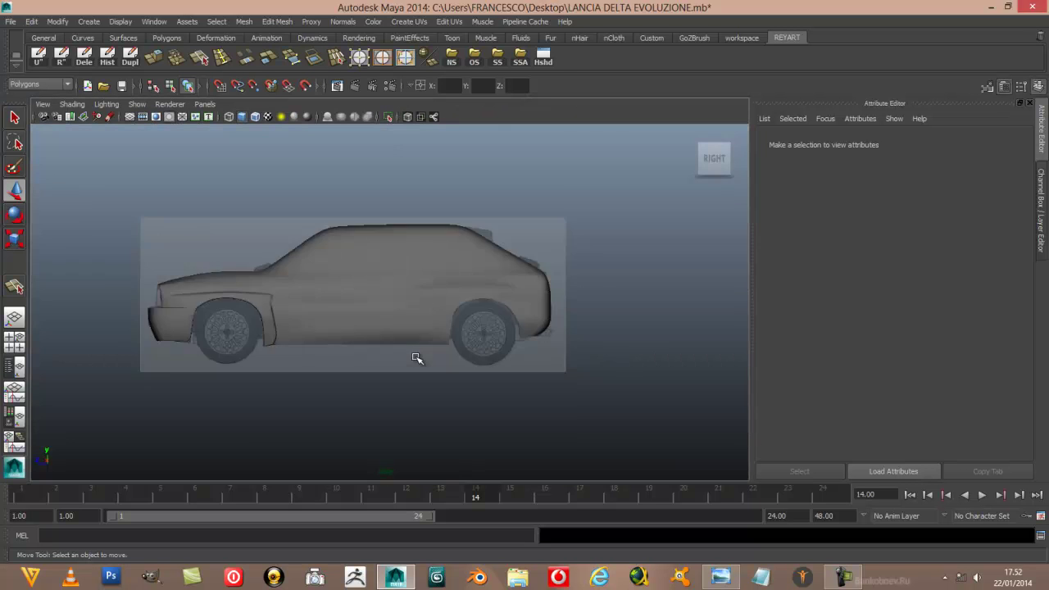
scroll(416, 356, down, 2)
scroll(414, 356, up, 3)
scroll(414, 358, up, 3)
scroll(413, 358, down, 5)
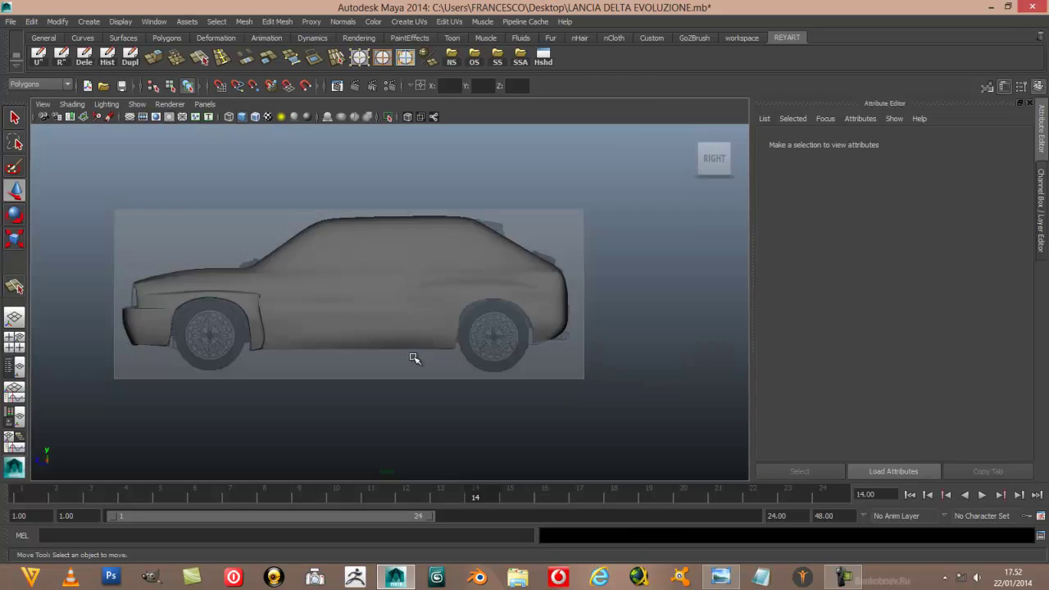
scroll(412, 356, up, 2)
scroll(407, 358, up, 3)
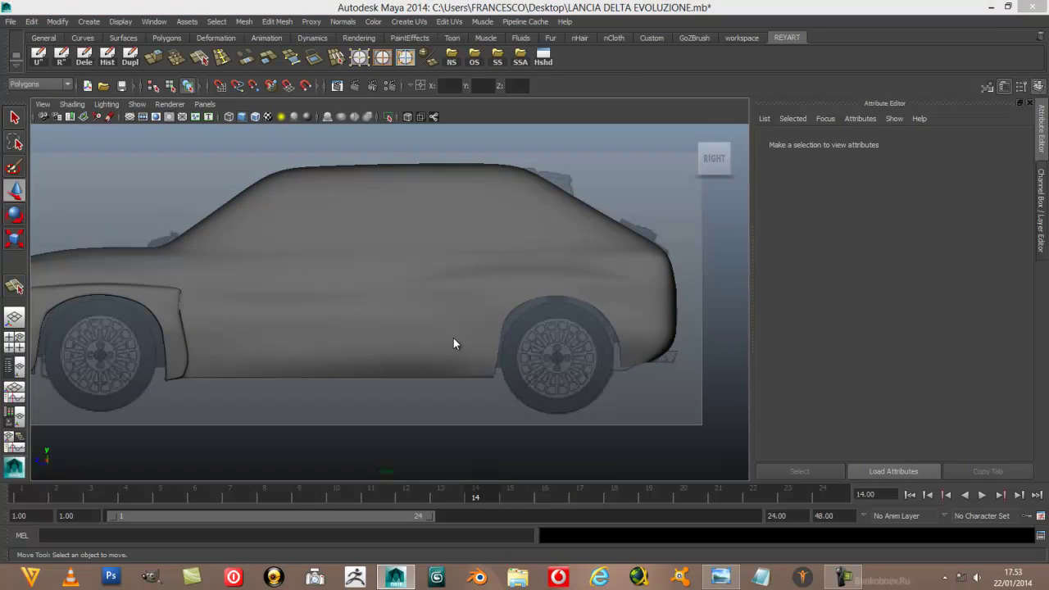
key(space)
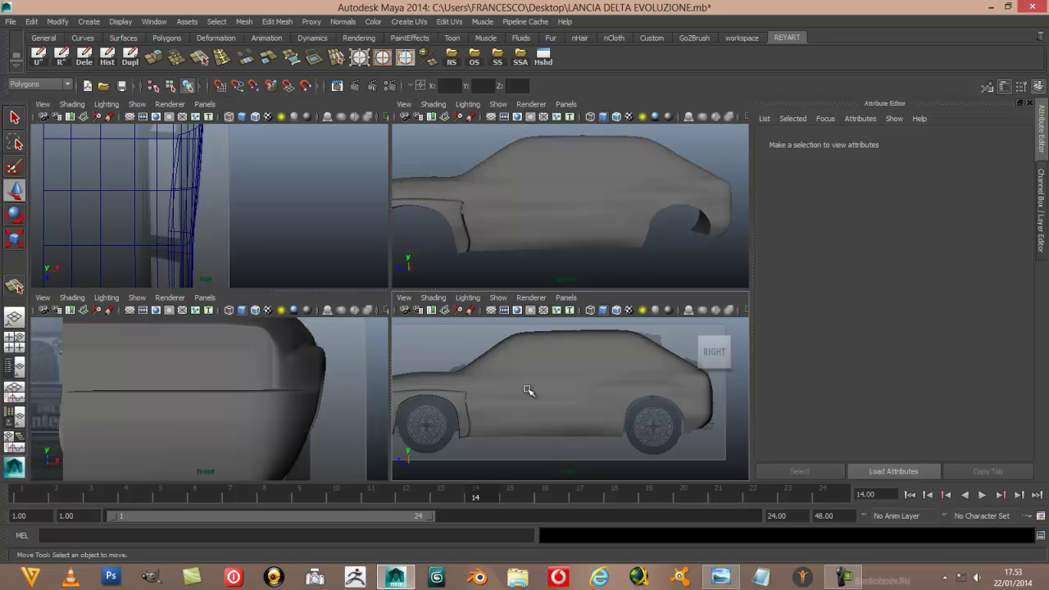
Maximize the side view and pan toward the car's rear
key(space)
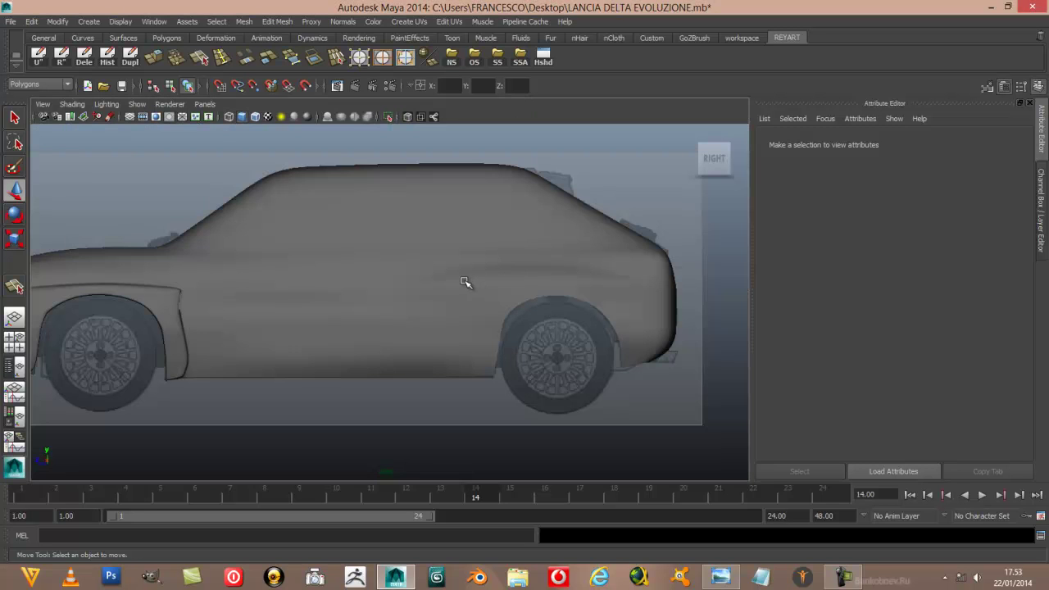
key(space)
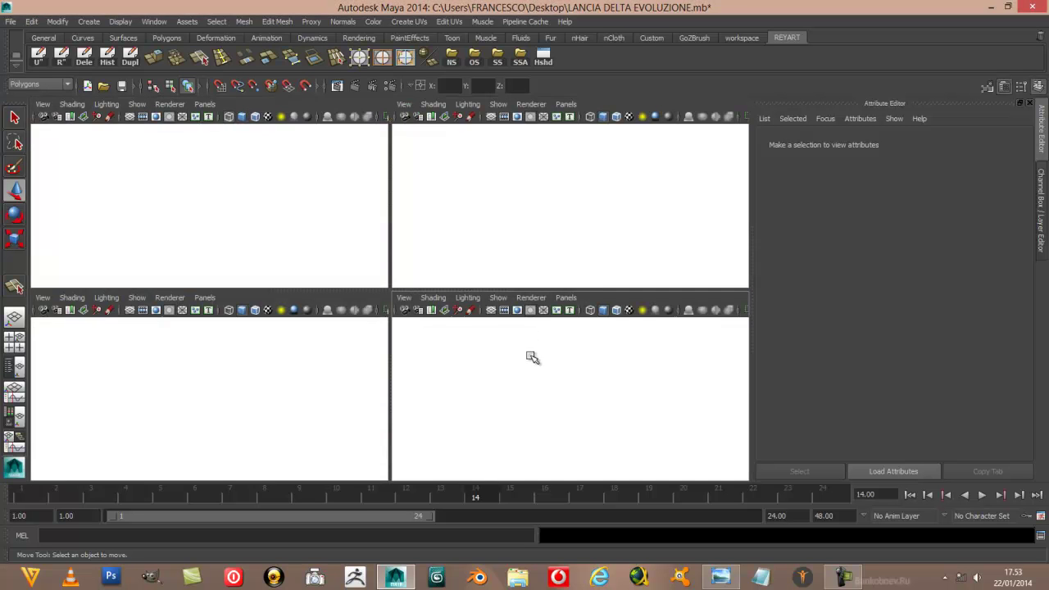
key(space)
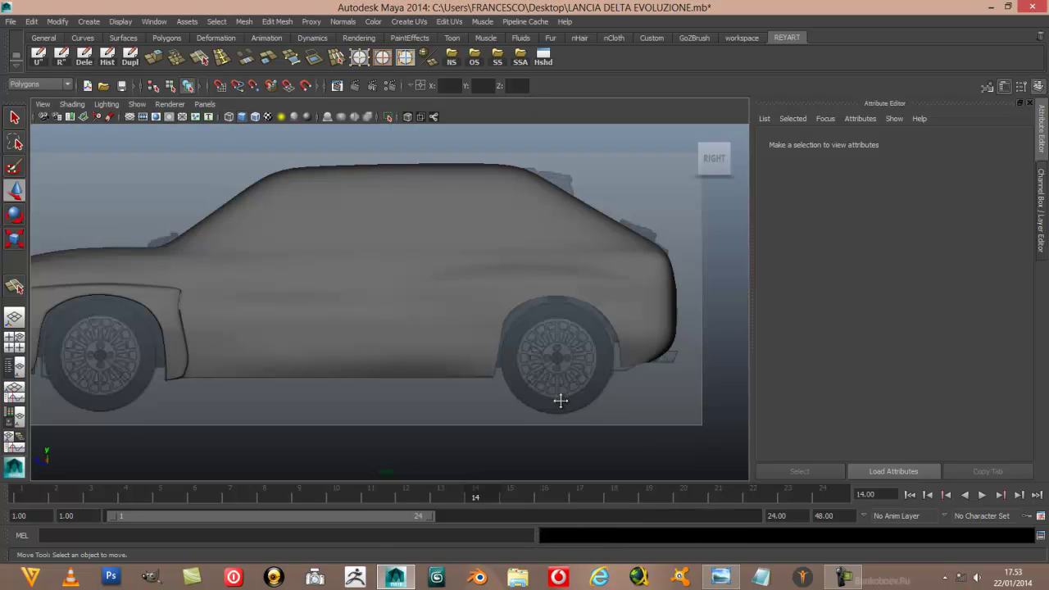
mouse_move(562, 398)
alt+middle_down()
mouse_move(532, 383)
mouse_move(364, 380)
alt+middle_up()
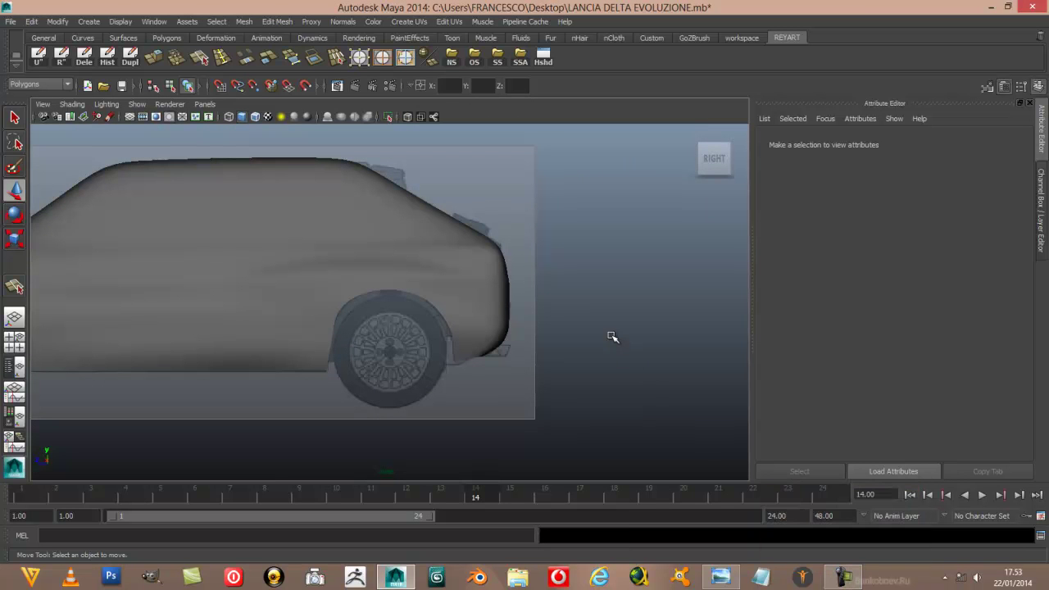
Select the car body, turn off Smooth Mesh Preview and make it see-through with X-Ray
click(437, 292)
scroll(426, 287, up, 2)
click(867, 282)
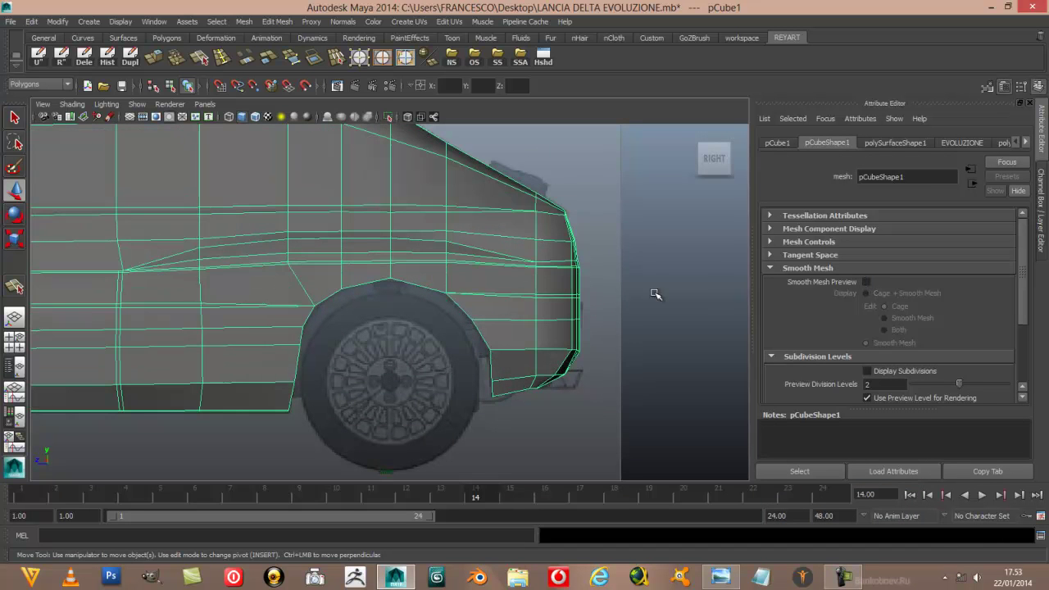
click(228, 117)
scroll(419, 282, up, 1)
scroll(422, 287, up, 1)
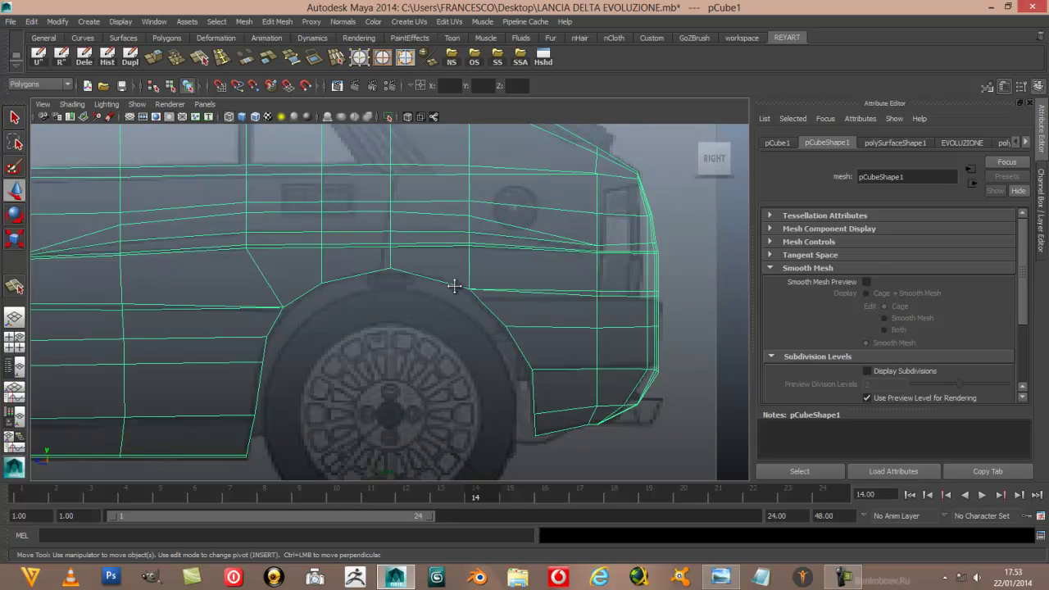
scroll(426, 295, up, 1)
scroll(433, 303, up, 1)
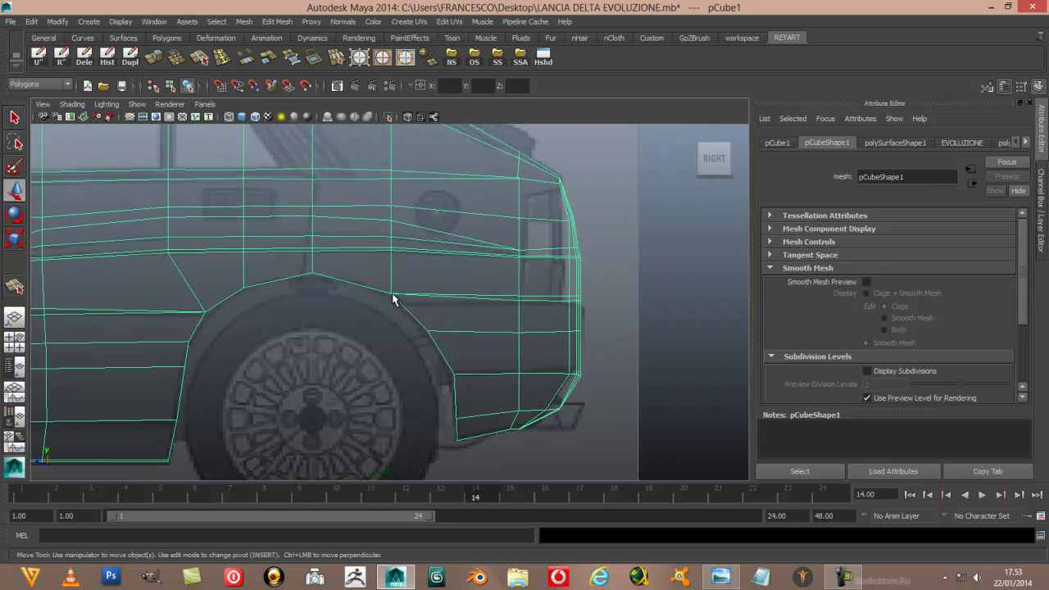
In vertex mode, lower a vertex near the rear wheel arch and slide the arch-top vertex left
key(F9)
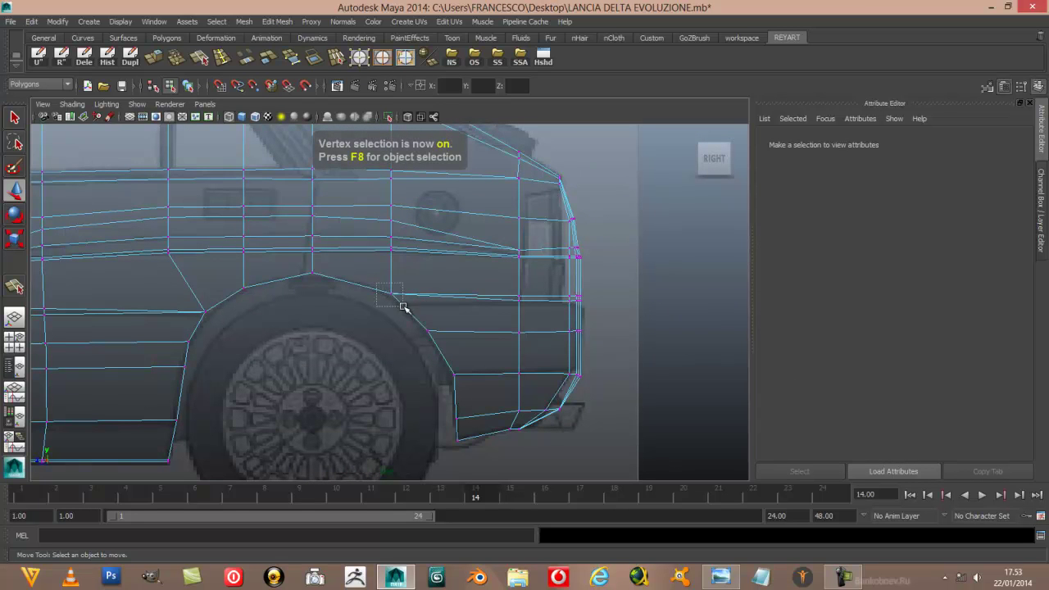
click(392, 291)
mouse_move(391, 268)
mouse_down()
mouse_move(391, 303)
mouse_move(379, 296)
mouse_up()
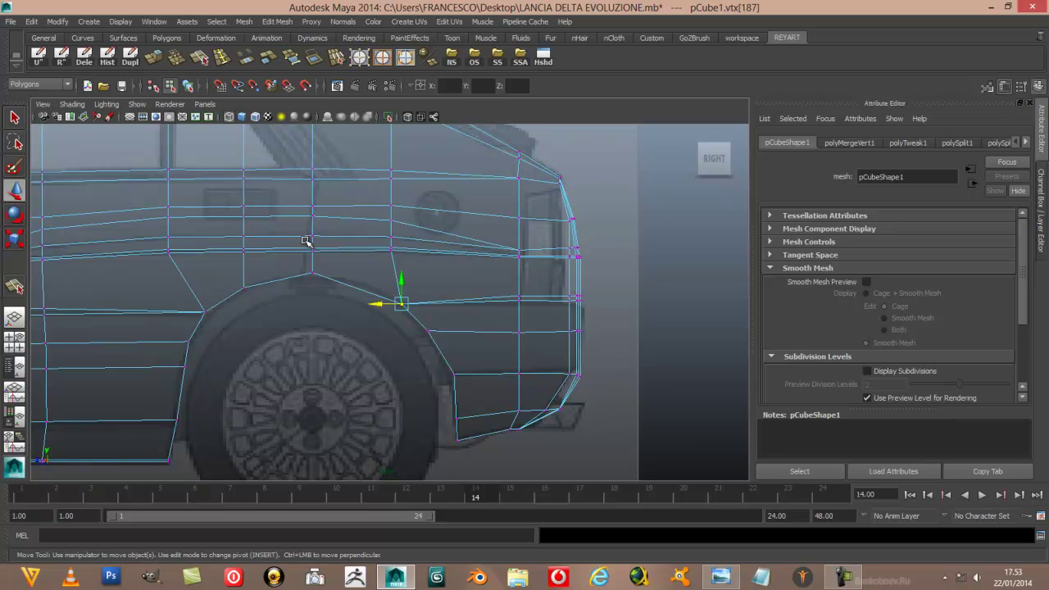
click(311, 247)
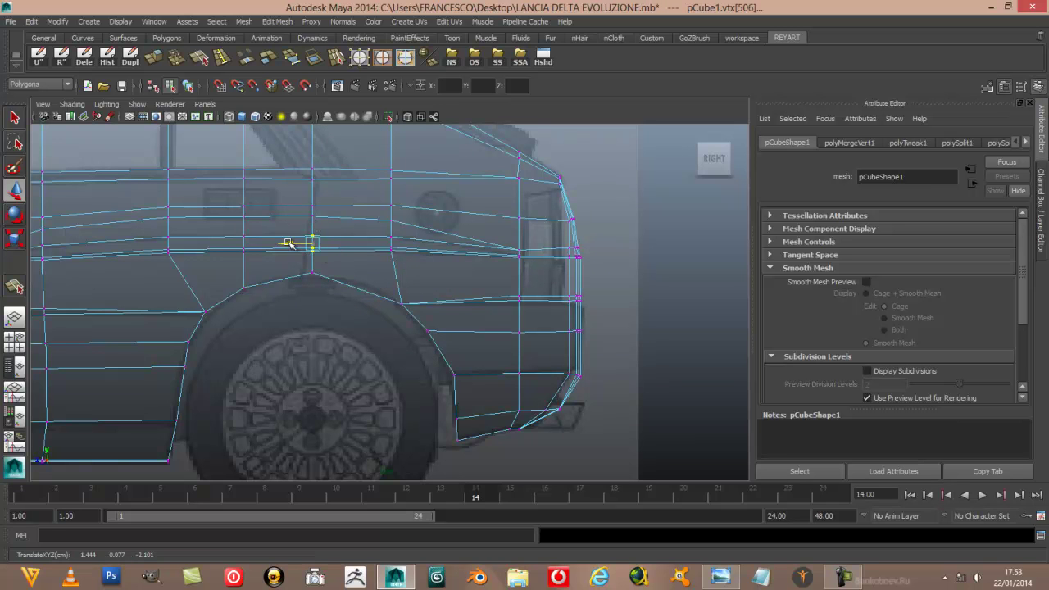
click(347, 270)
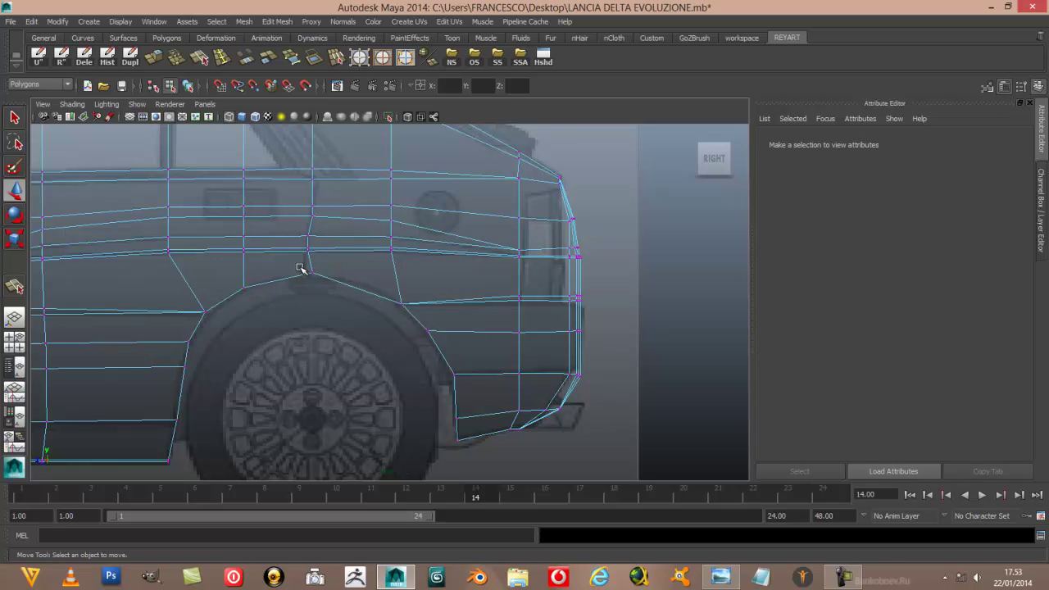
click(310, 273)
drag(304, 273, 281, 274)
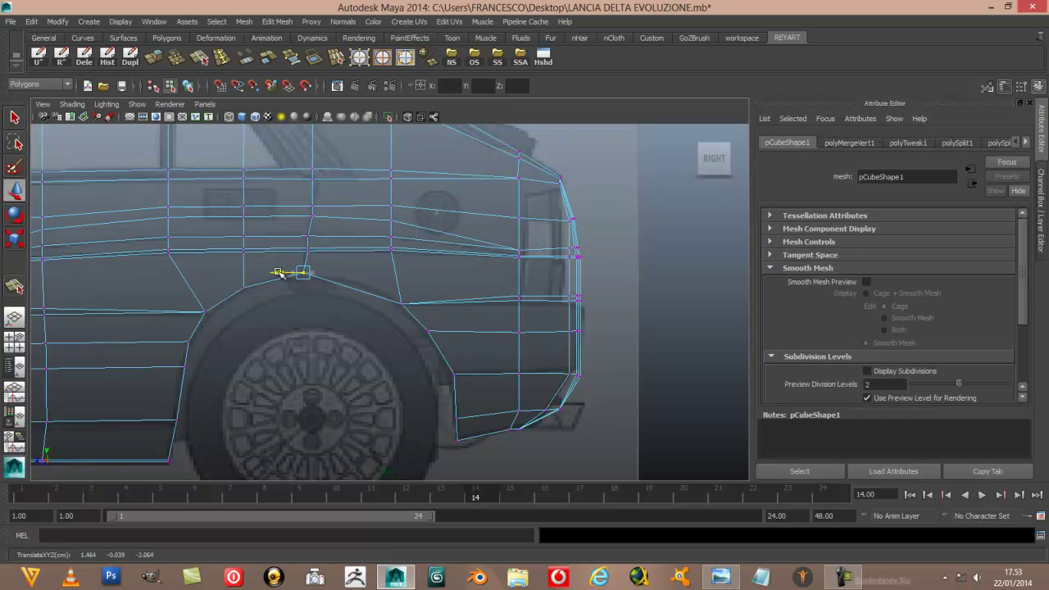
Slide the vertex just above the arch left to match the blueprint, then check vertices higher on the rear panel
click(334, 269)
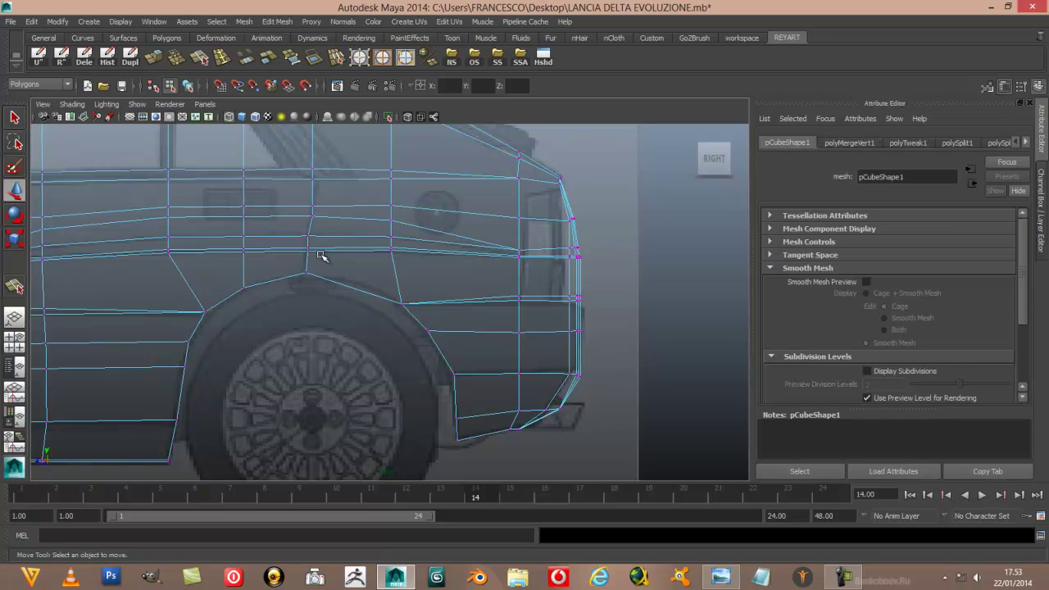
click(310, 249)
drag(306, 249, 282, 250)
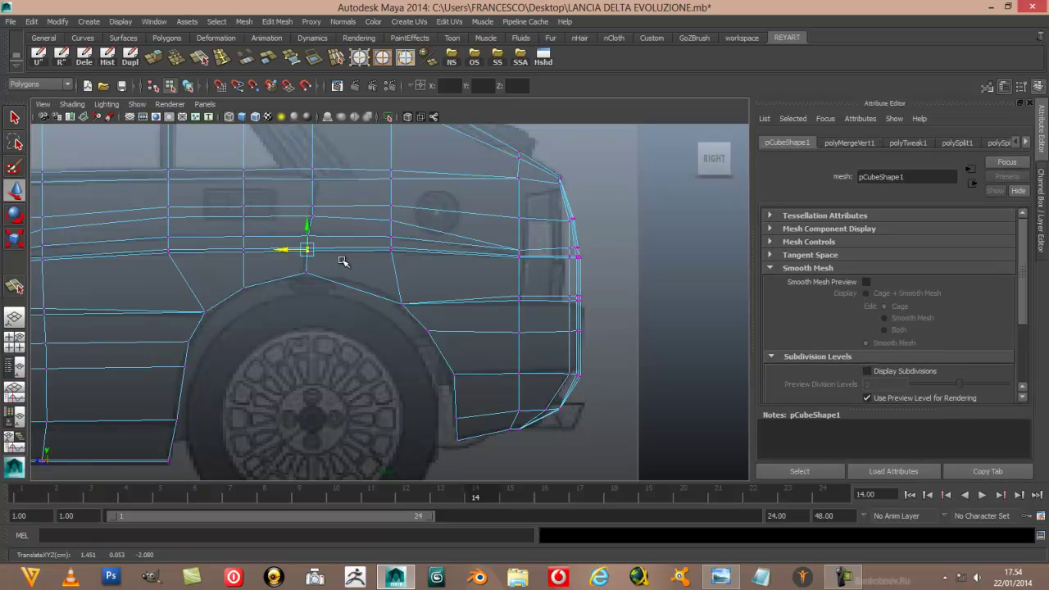
click(317, 271)
click(303, 249)
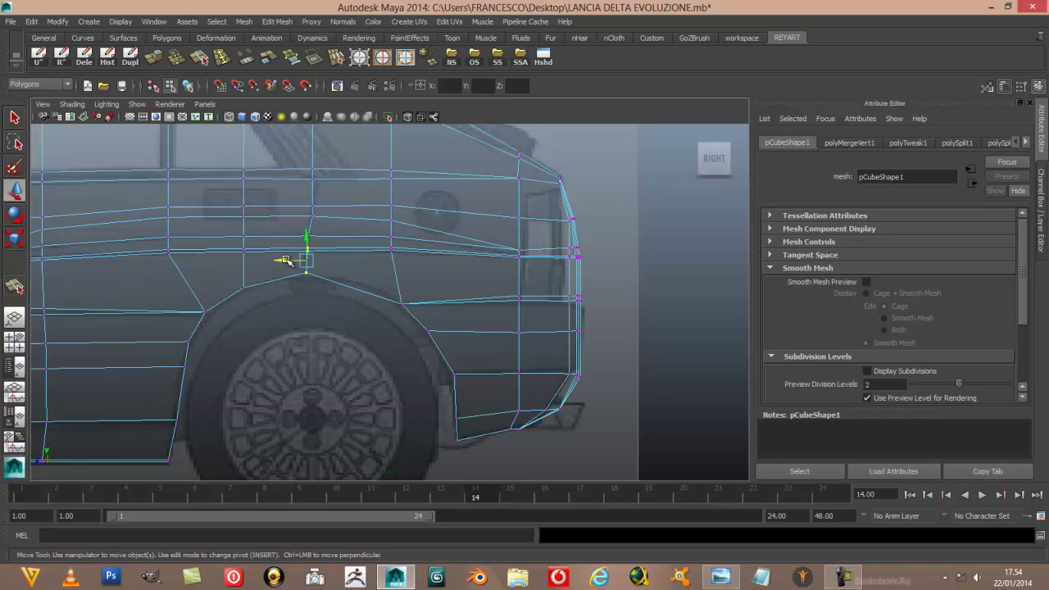
click(351, 257)
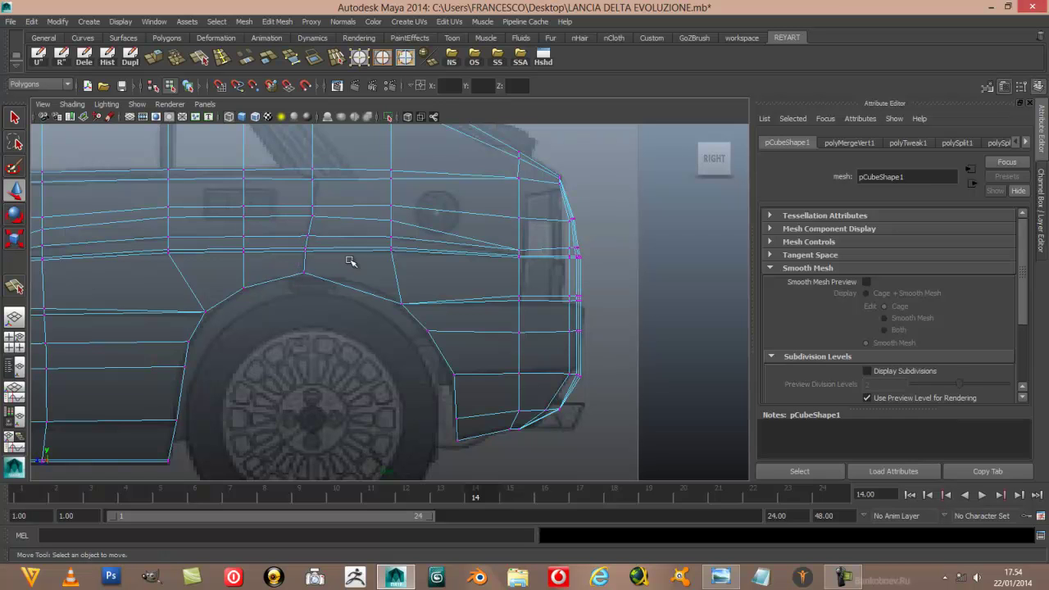
click(309, 212)
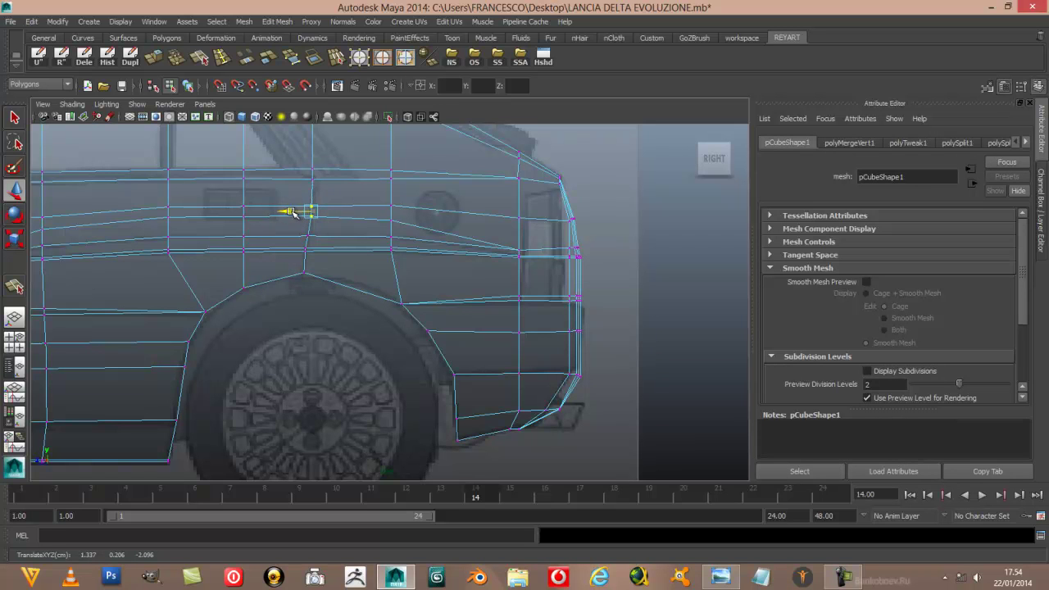
click(354, 280)
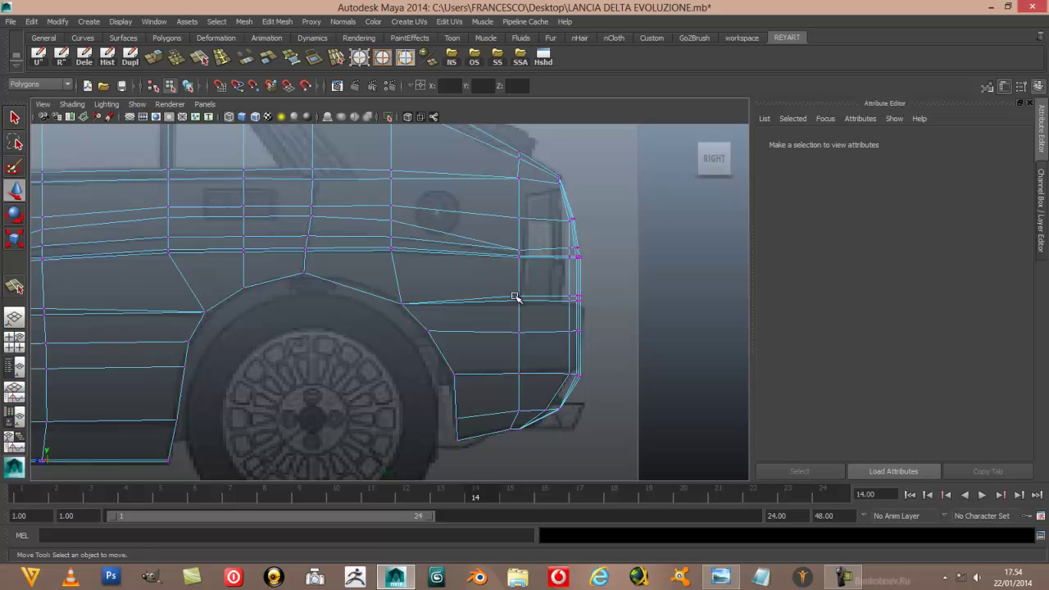
Lower the horizontal edge near the rear corner slightly, then deselect it
click(583, 302)
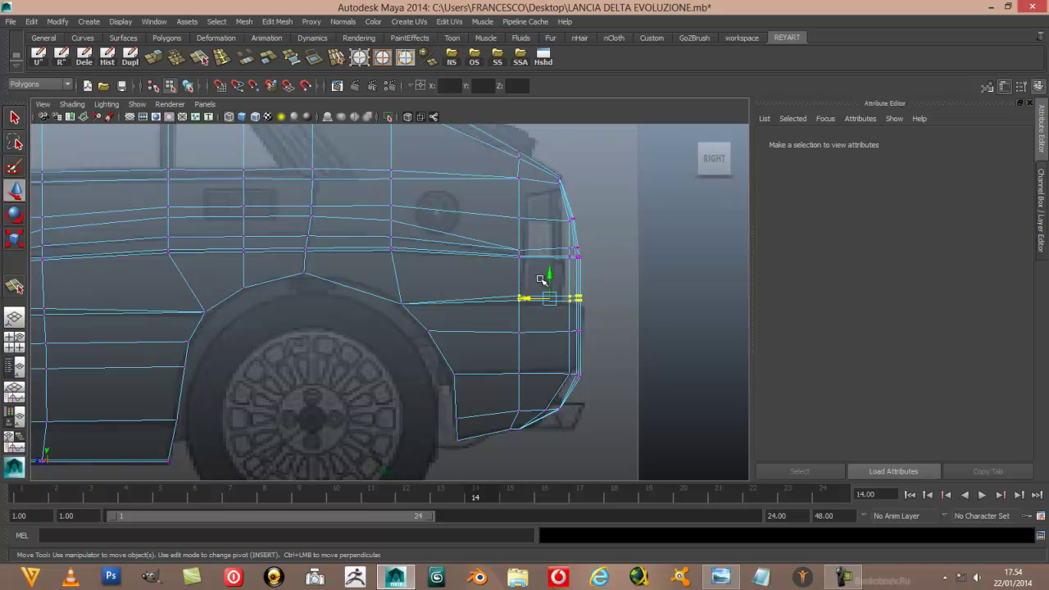
drag(549, 275, 549, 281)
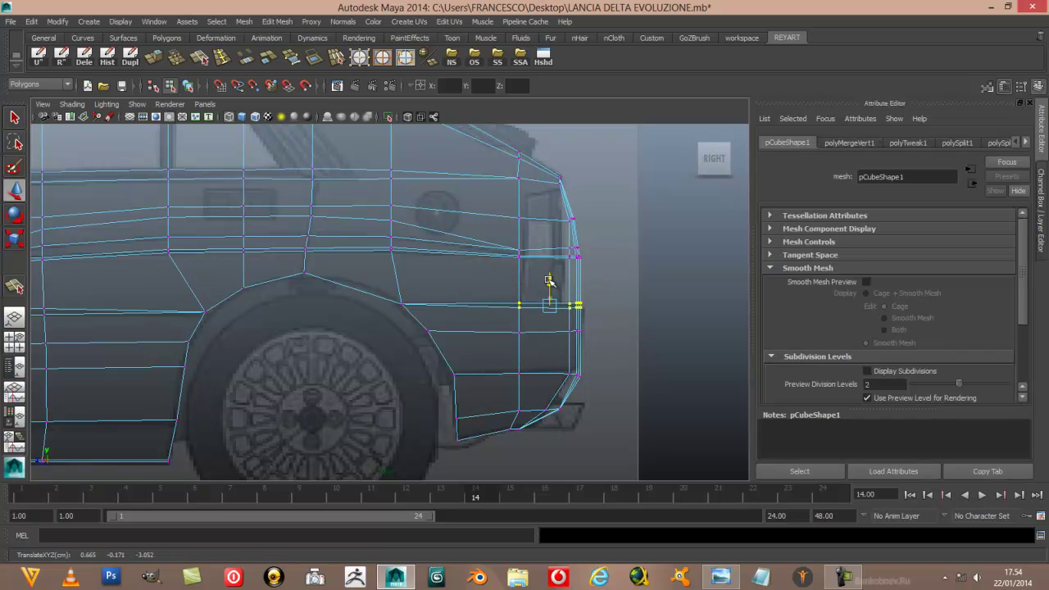
click(643, 311)
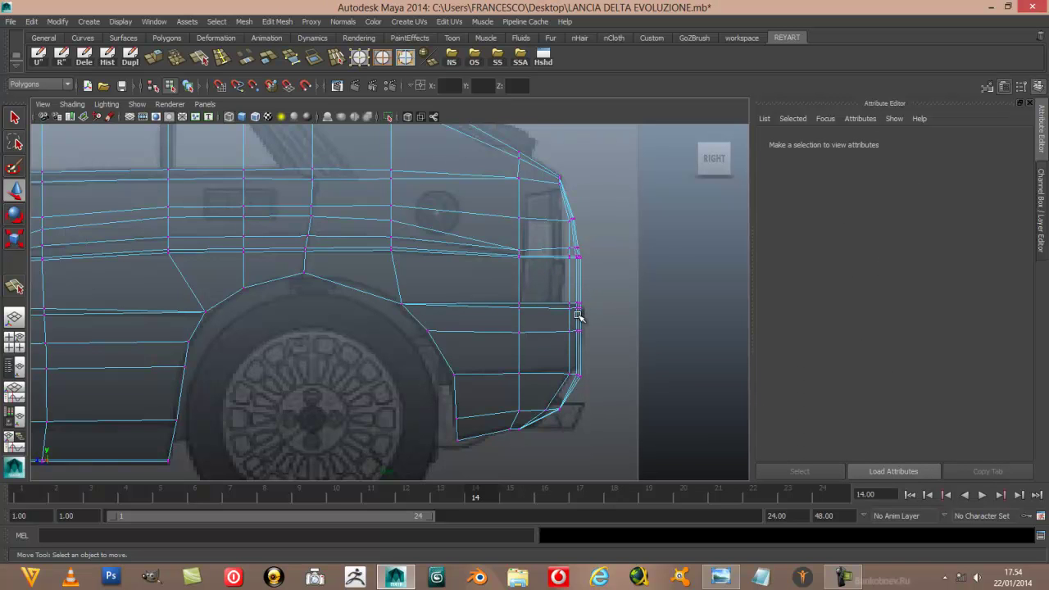
Marquee-select vertex vtx[483] at the bottom rear corner, just behind the rear wheel arch
scroll(577, 315, up, 1)
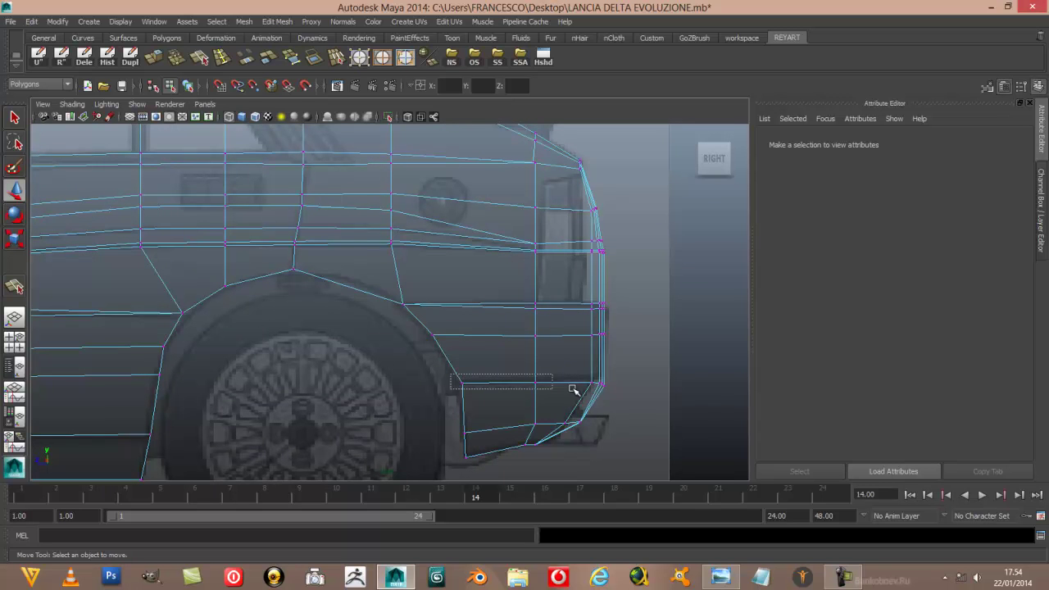
click(566, 383)
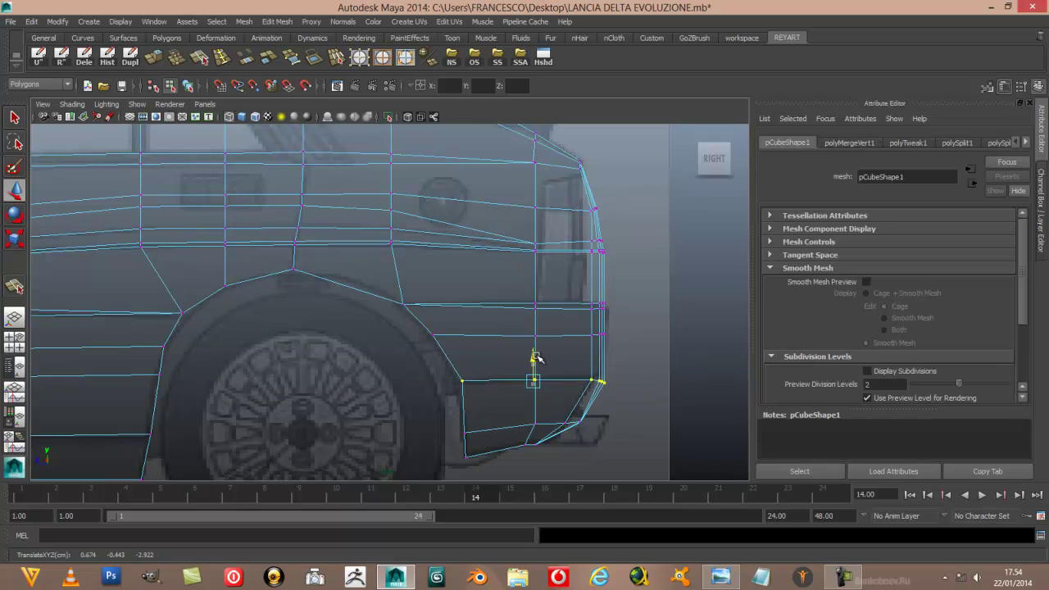
click(644, 365)
drag(563, 417, 604, 419)
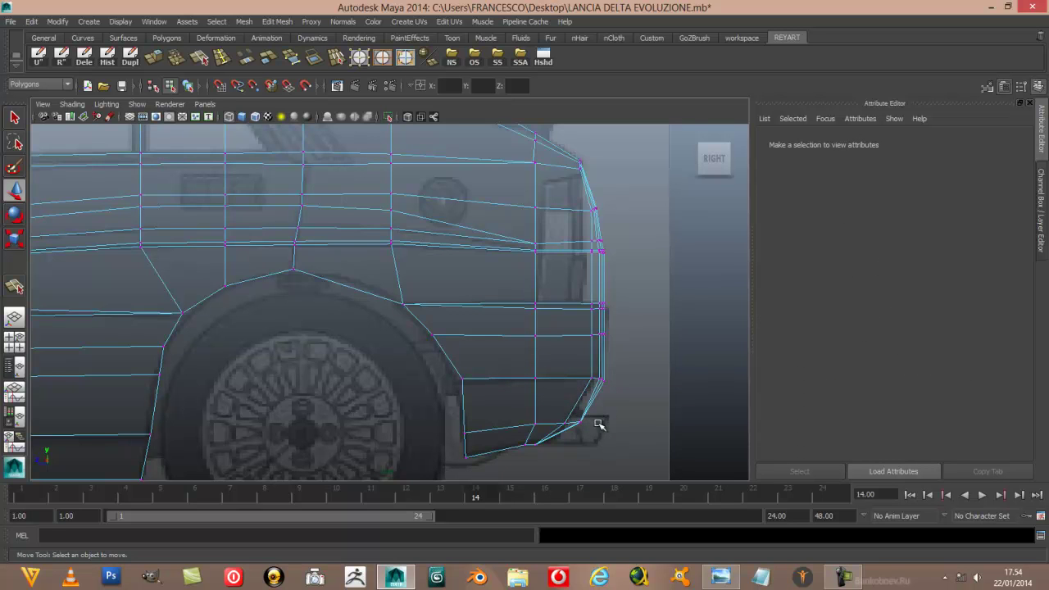
click(574, 417)
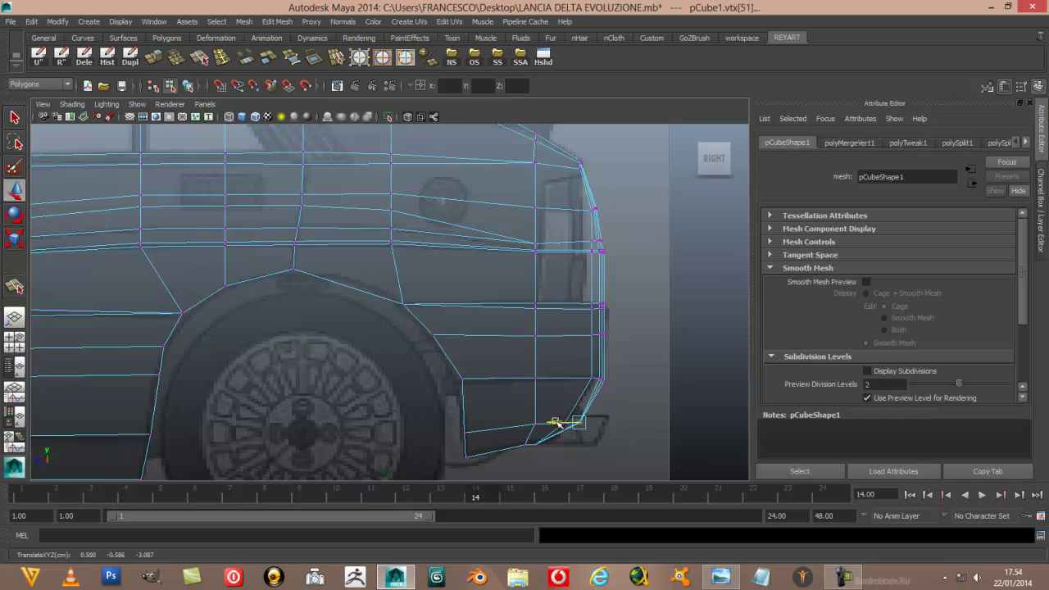
click(628, 421)
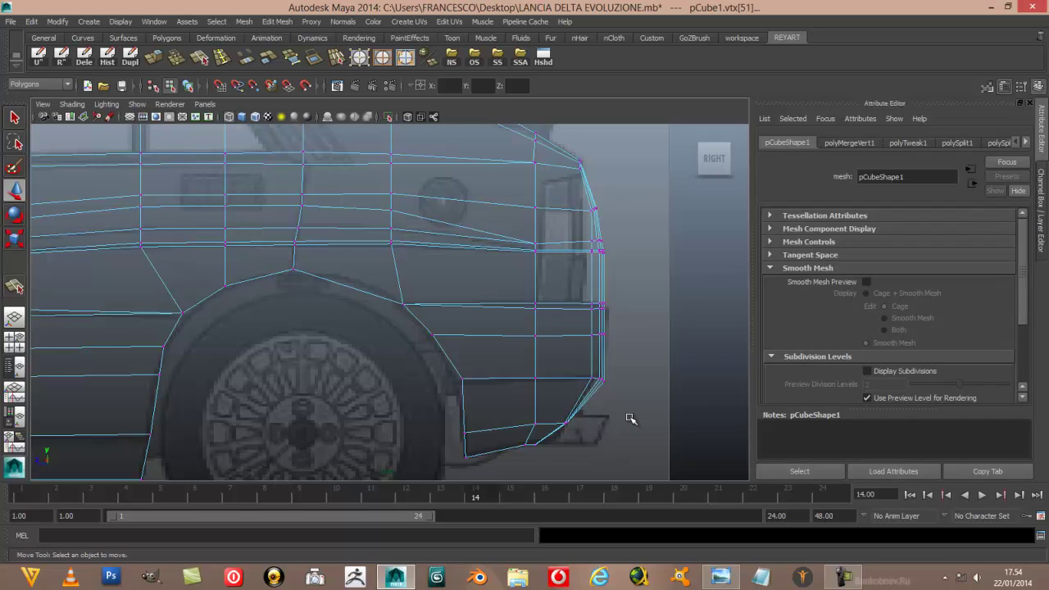
scroll(627, 384, up, 1)
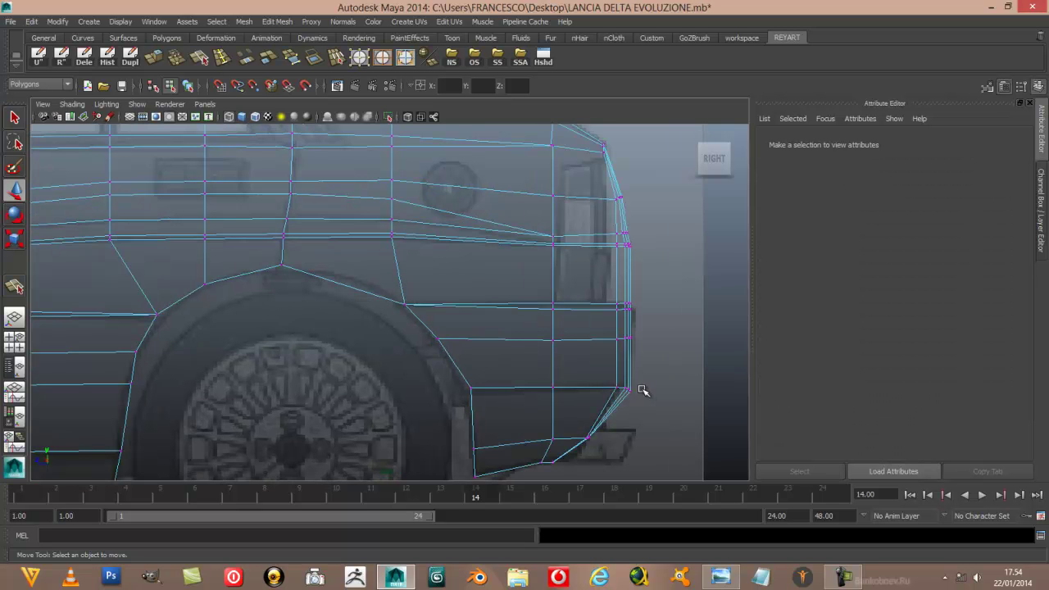
drag(493, 459, 466, 428)
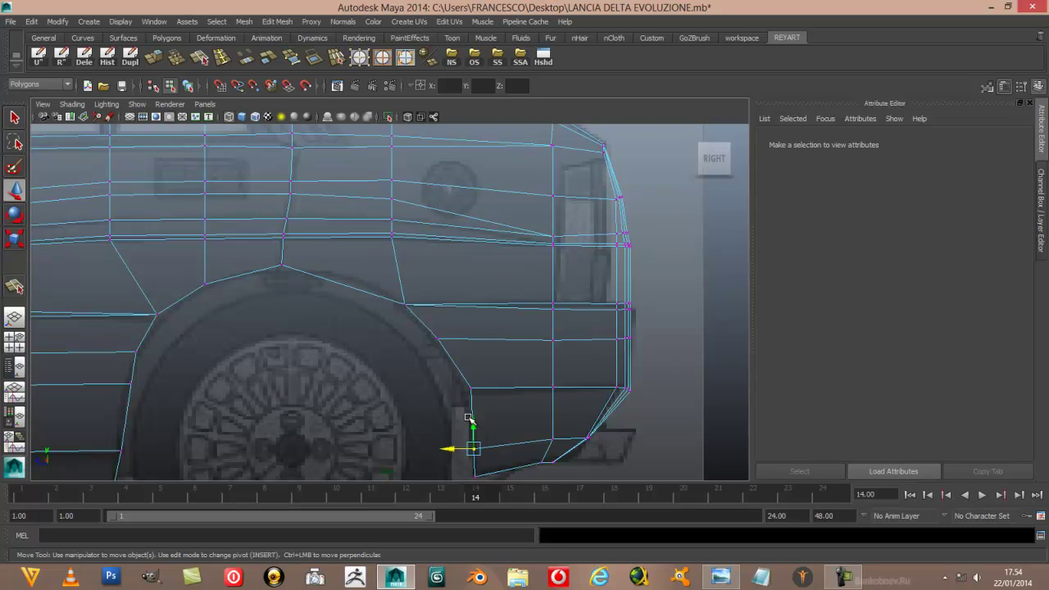
scroll(471, 422, down, 3)
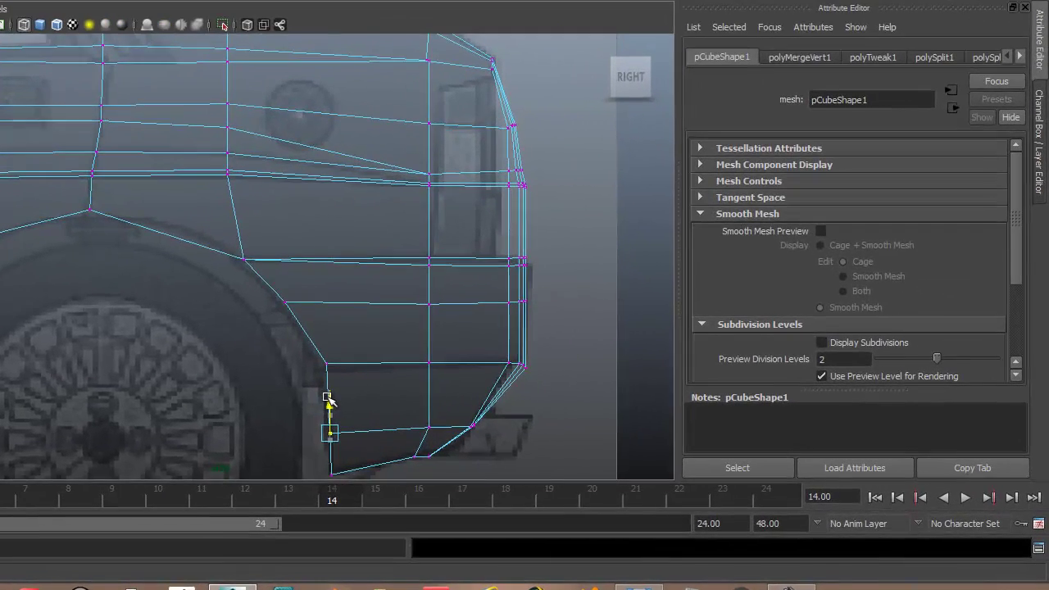
scroll(353, 396, down, 3)
scroll(352, 396, up, 3)
scroll(349, 387, up, 3)
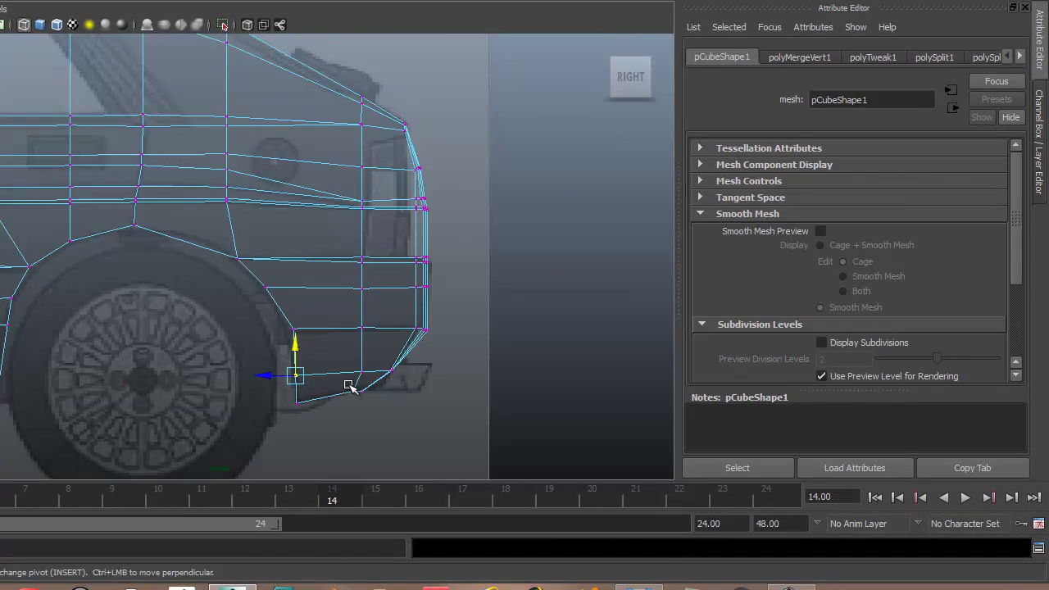
Maximize the perspective panel and tumble to a low rear three-quarter view of the cage
key(space)
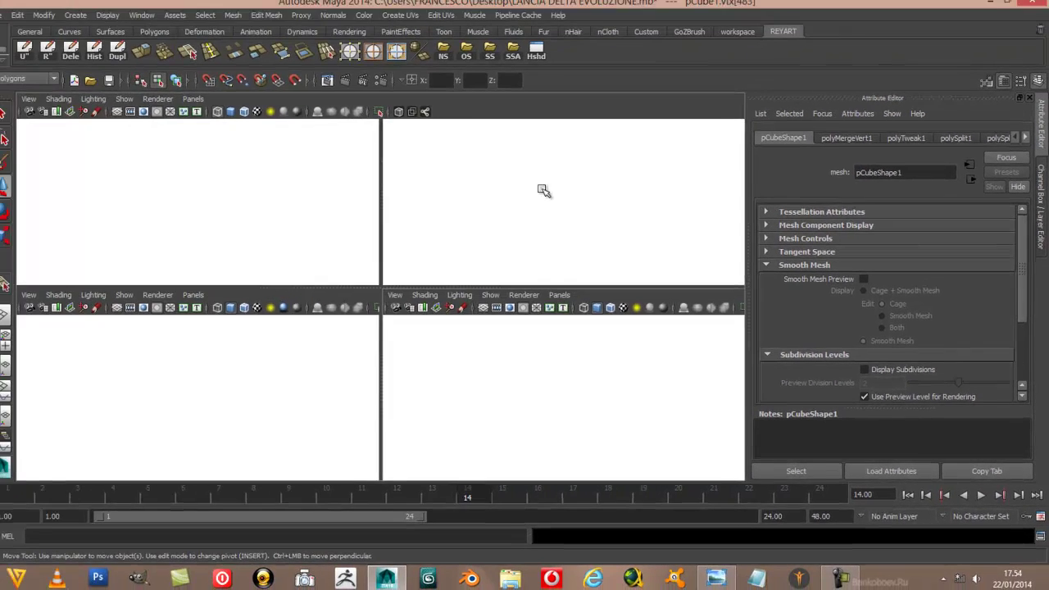
key(space)
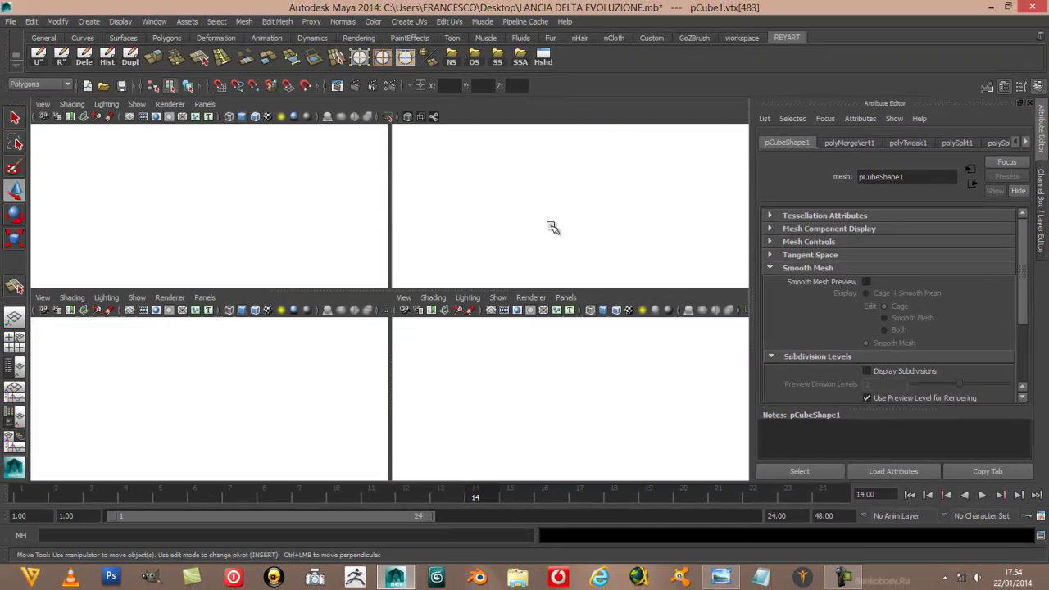
alt+drag(599, 201, 336, 244)
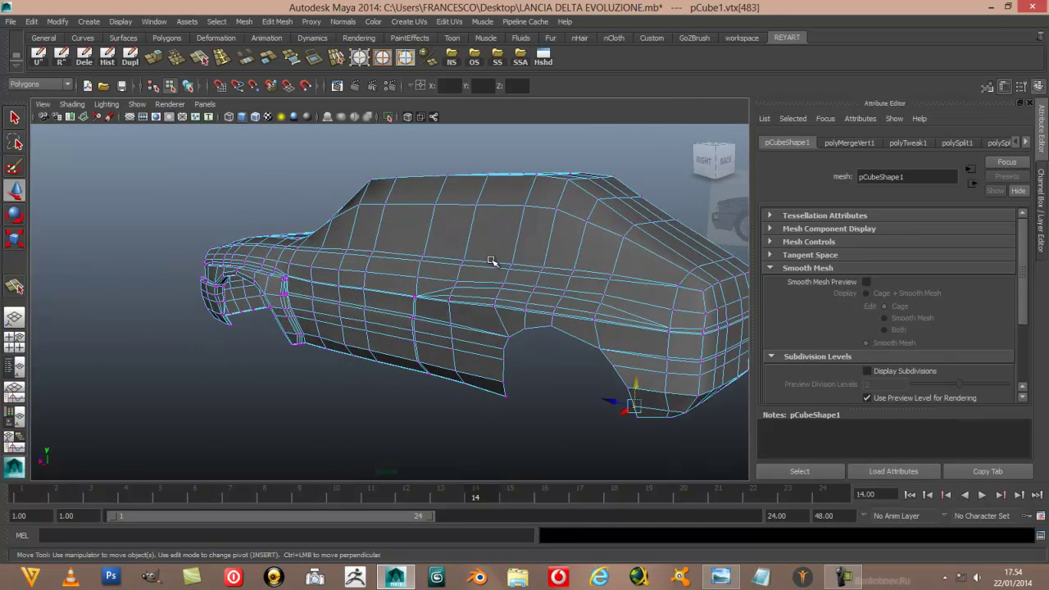
alt+right_drag(336, 244, 402, 271)
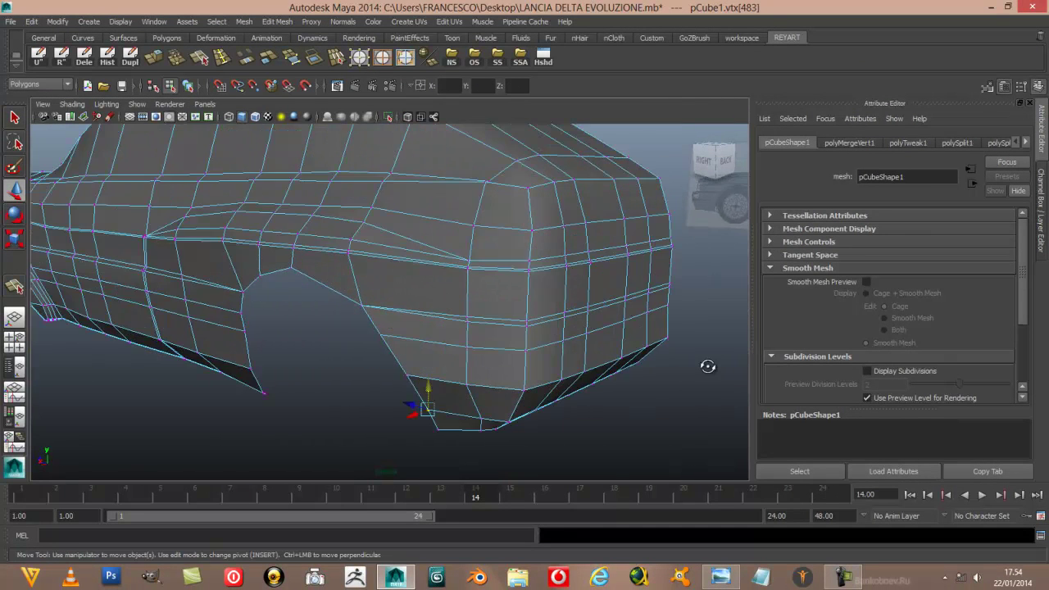
mouse_move(693, 358)
alt+mouse_down()
mouse_move(620, 350)
mouse_move(632, 354)
alt+mouse_up()
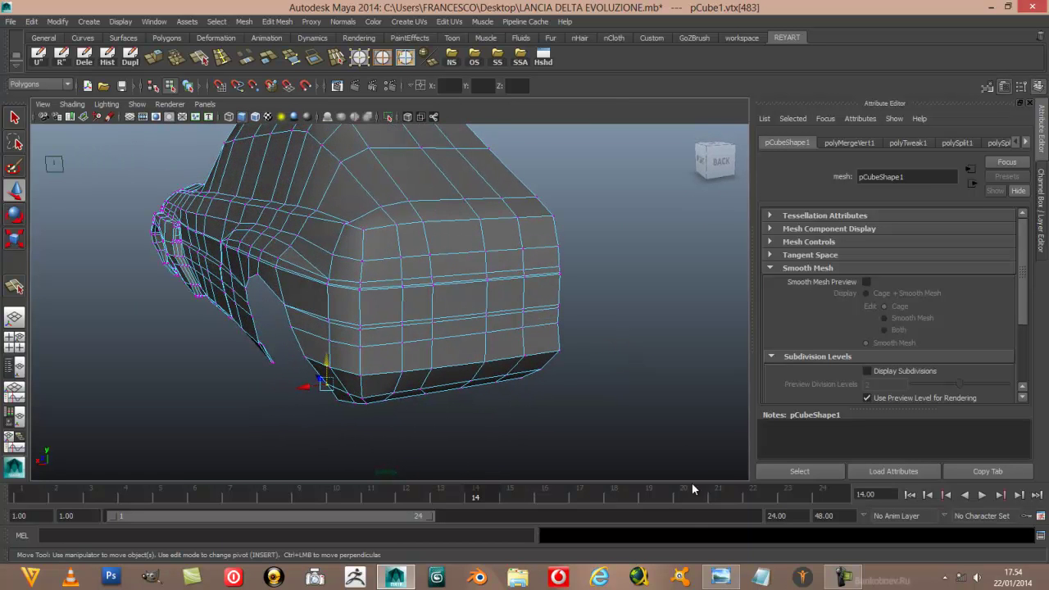
Page forward to the black Delta's rear-view photo wallpaper_05, then return to Maya
click(716, 578)
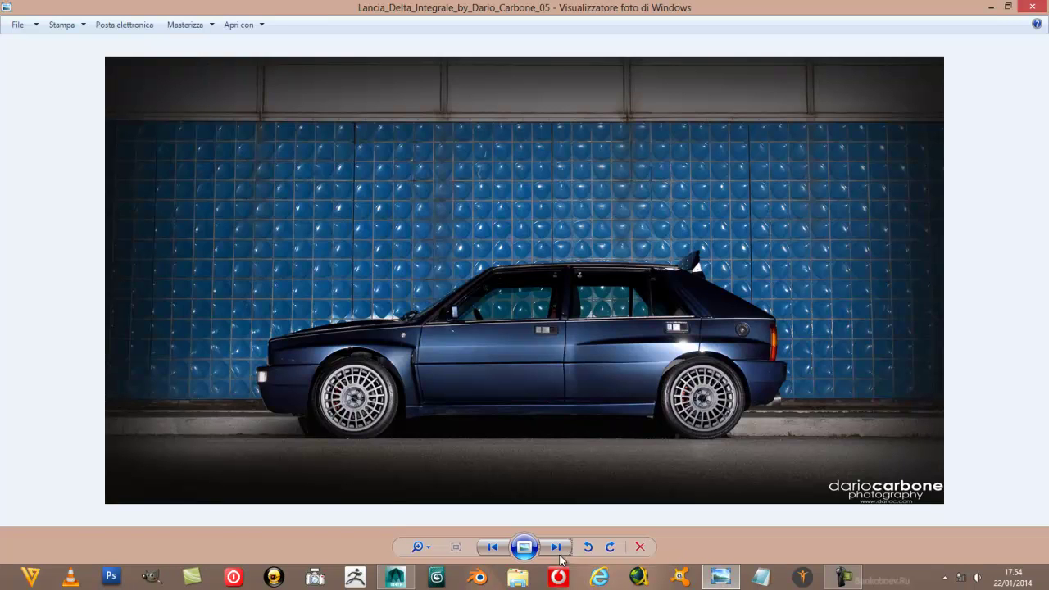
click(554, 548)
click(554, 548)
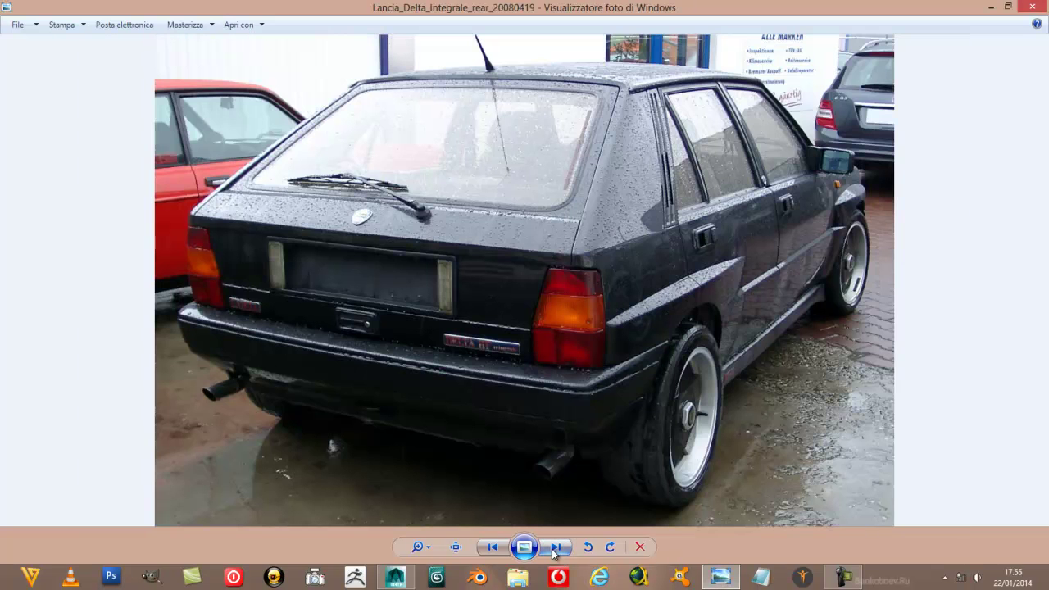
click(555, 548)
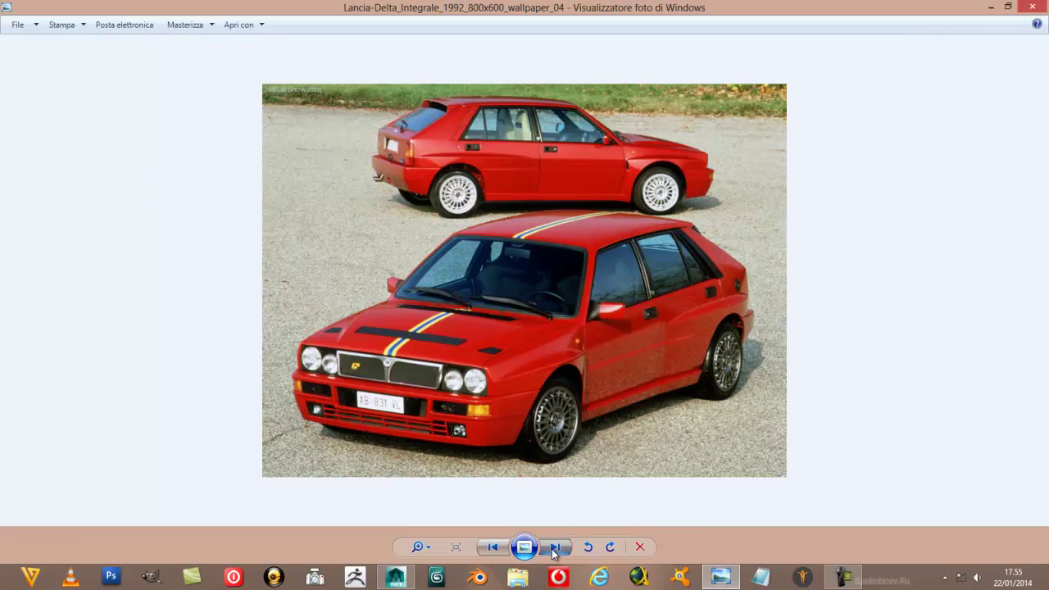
click(555, 548)
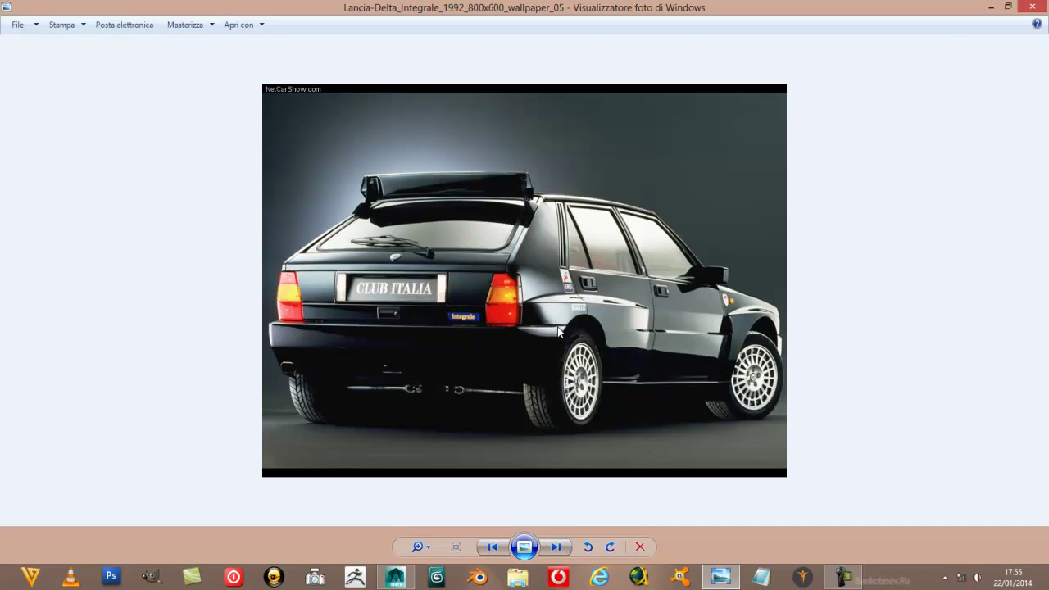
click(396, 576)
mouse_move(395, 416)
alt+mouse_down()
mouse_move(382, 419)
mouse_move(428, 418)
mouse_move(393, 422)
mouse_move(402, 410)
mouse_move(484, 435)
mouse_move(491, 428)
mouse_move(473, 429)
mouse_move(628, 445)
mouse_move(664, 415)
alt+mouse_up()
scroll(505, 436, up, 3)
scroll(506, 436, down, 3)
scroll(662, 412, up, 3)
alt+middle_drag(662, 413, 390, 362)
scroll(390, 362, down, 3)
mouse_move(435, 363)
alt+mouse_down()
mouse_move(517, 370)
mouse_move(496, 366)
alt+mouse_up()
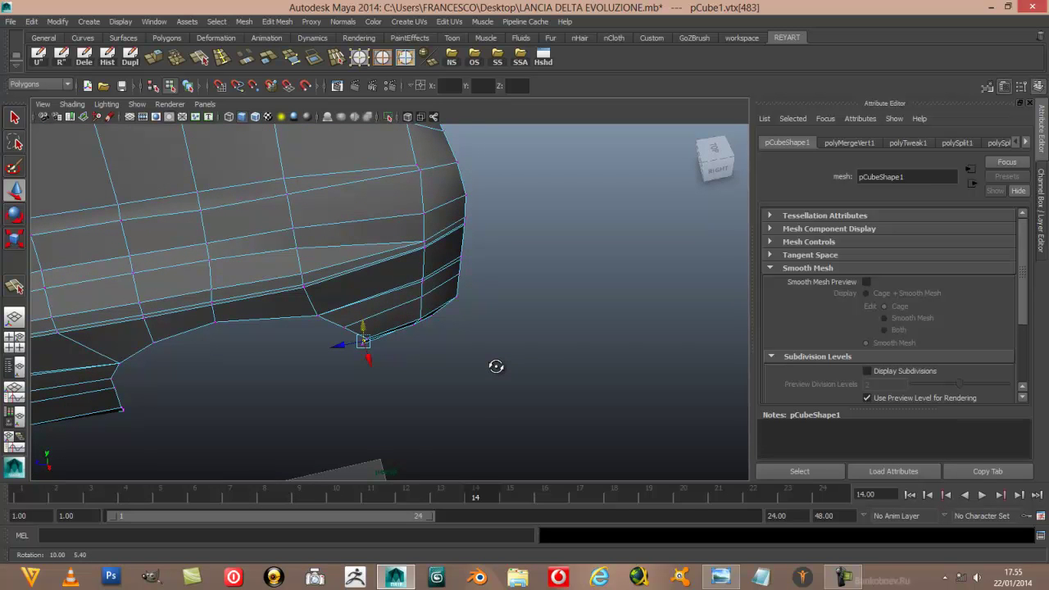
key(space)
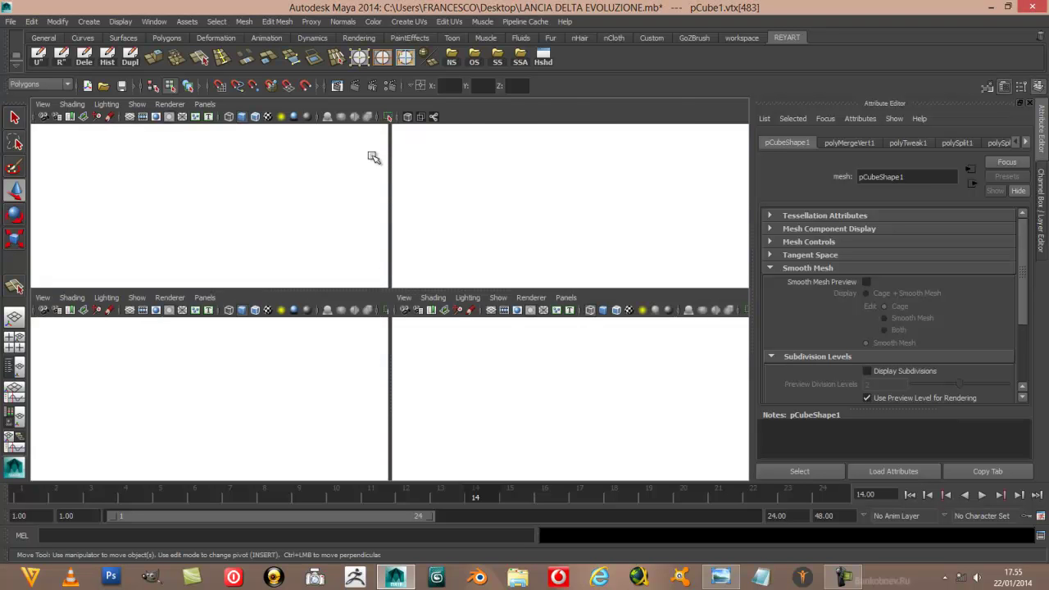
key(space)
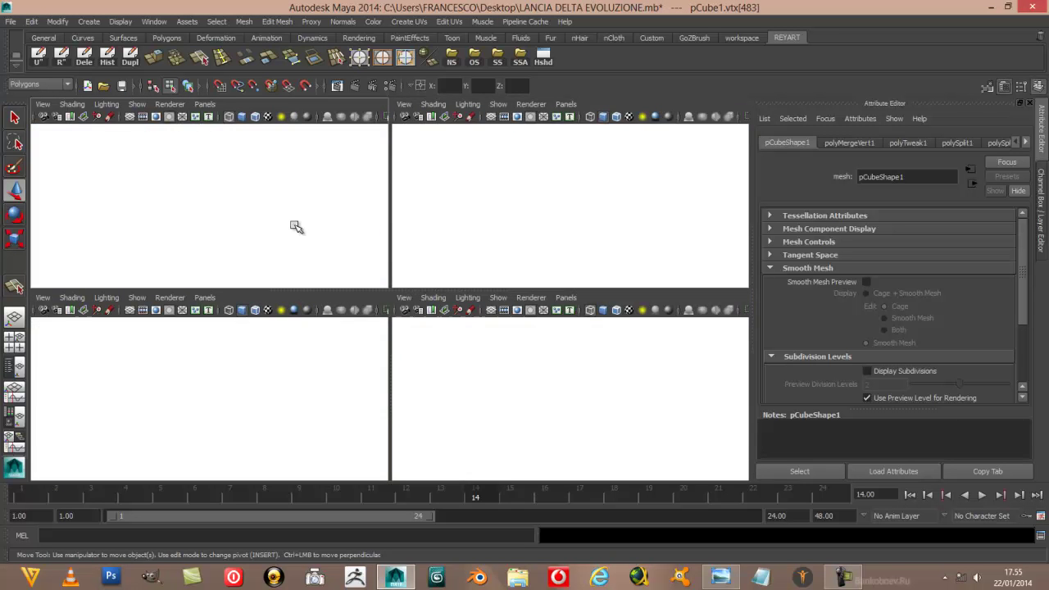
key(a)
scroll(321, 267, up, 1)
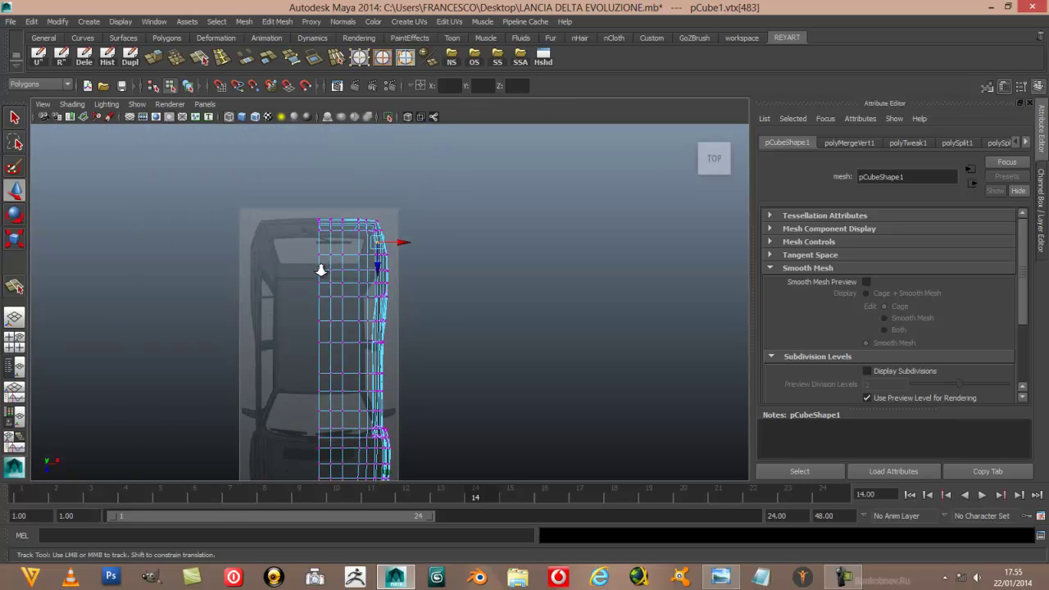
scroll(320, 300, up, 1)
scroll(314, 300, up, 3)
scroll(315, 300, up, 2)
scroll(318, 300, up, 1)
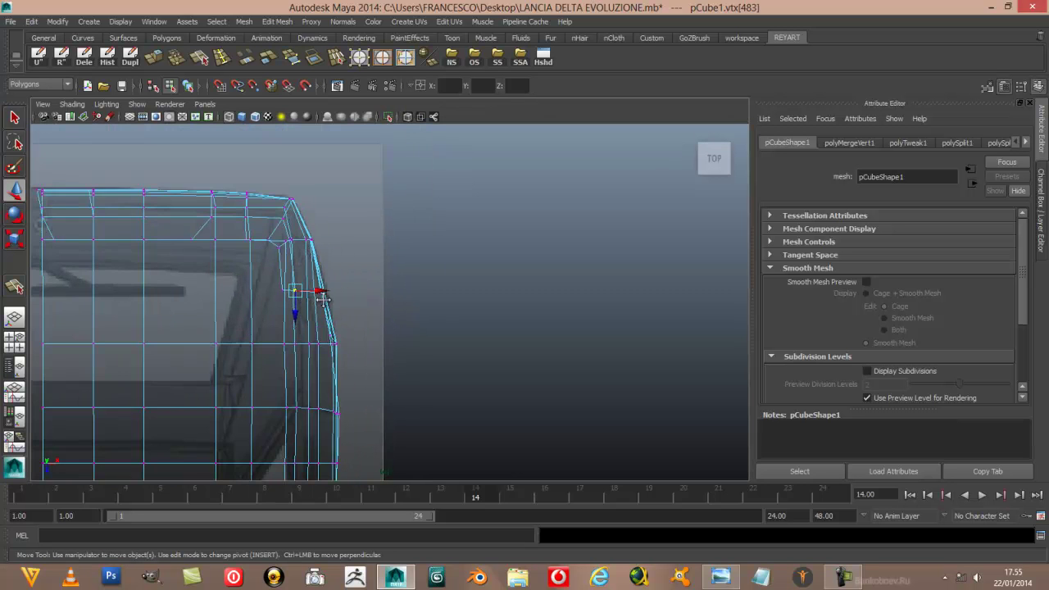
scroll(325, 301, up, 2)
alt+middle_drag(327, 292, 493, 321)
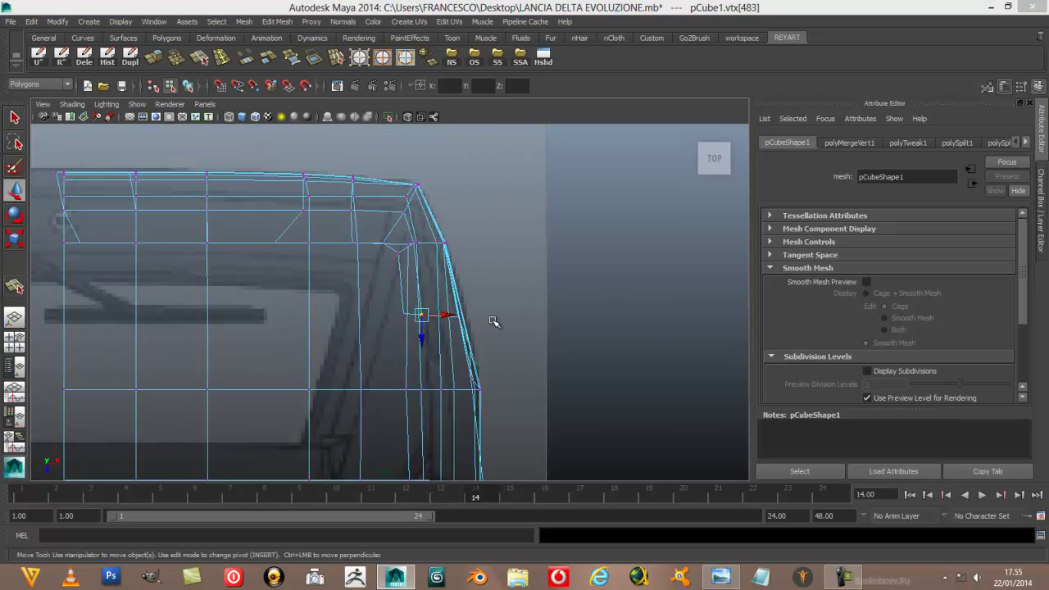
key(space)
key(space)
mouse_move(533, 274)
alt+mouse_down()
mouse_move(537, 284)
mouse_move(418, 283)
mouse_move(465, 334)
mouse_move(462, 351)
alt+mouse_up()
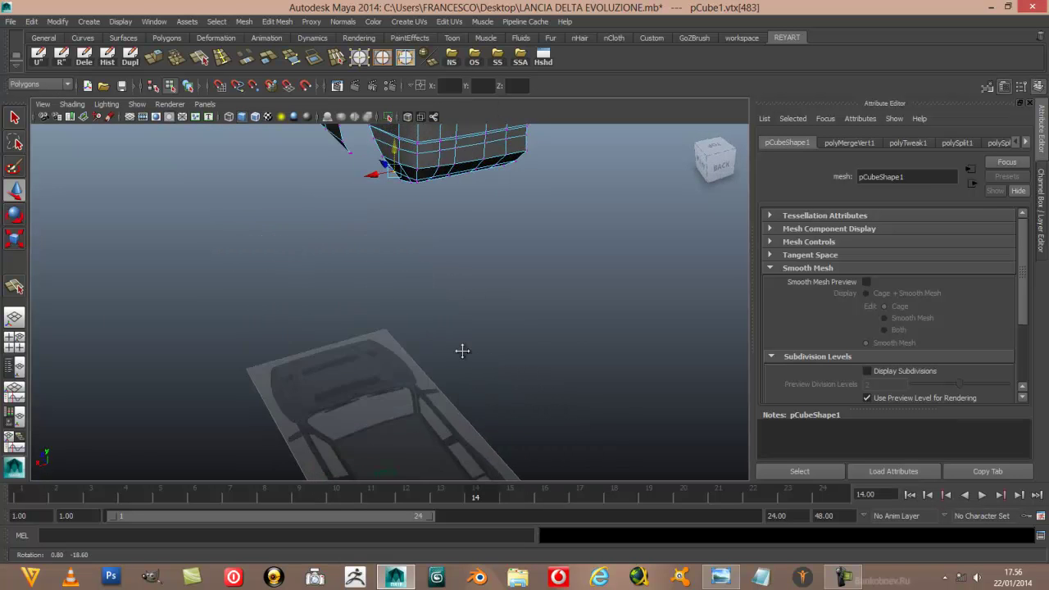
Zoom toward the rear corner and marquee-select the vertices on the rear quarter panel line
mouse_move(420, 294)
alt+mouse_down()
mouse_move(421, 421)
mouse_move(421, 355)
mouse_move(412, 363)
alt+mouse_up()
alt+drag(419, 323, 431, 307)
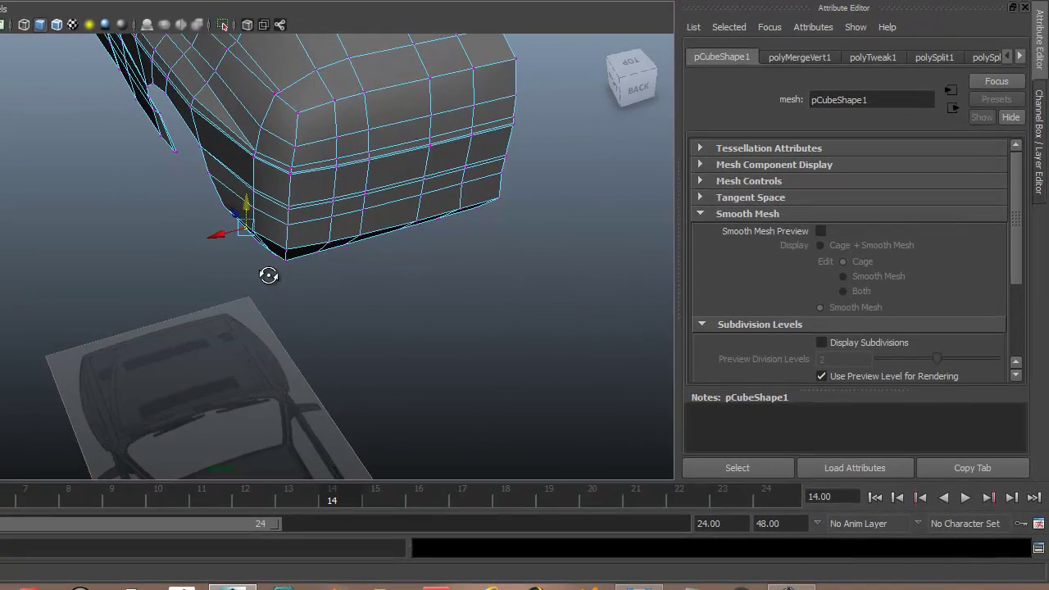
mouse_move(269, 275)
alt+mouse_down()
mouse_move(260, 260)
mouse_move(244, 265)
mouse_move(445, 277)
mouse_move(335, 264)
mouse_move(329, 235)
mouse_move(361, 248)
mouse_move(275, 260)
alt+mouse_up()
scroll(255, 263, up, 3)
alt+middle_drag(241, 304, 201, 389)
scroll(201, 389, up, 2)
scroll(200, 389, up, 2)
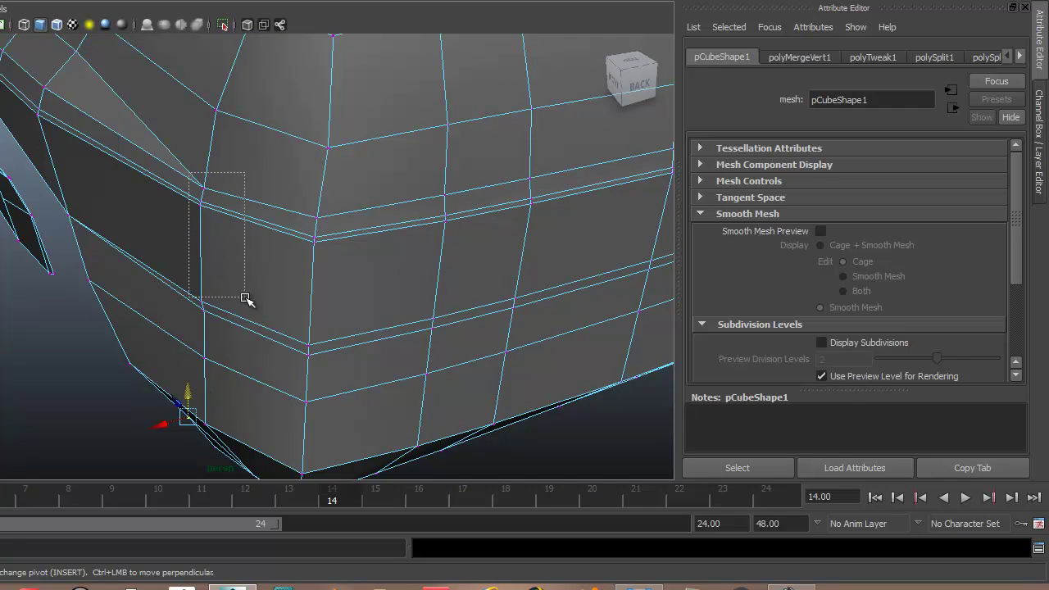
drag(248, 304, 243, 300)
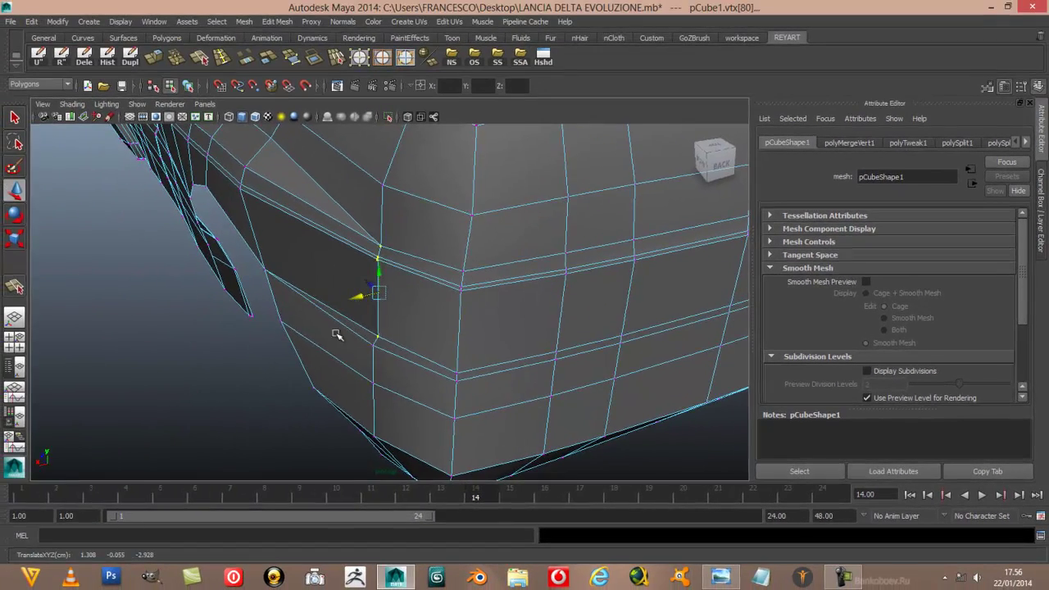
mouse_move(337, 334)
alt+mouse_down()
mouse_move(272, 344)
mouse_move(319, 356)
mouse_move(377, 328)
mouse_move(450, 385)
alt+mouse_up()
In the four-view layout, move the selected crease vertex slightly outward in the top view
key(space)
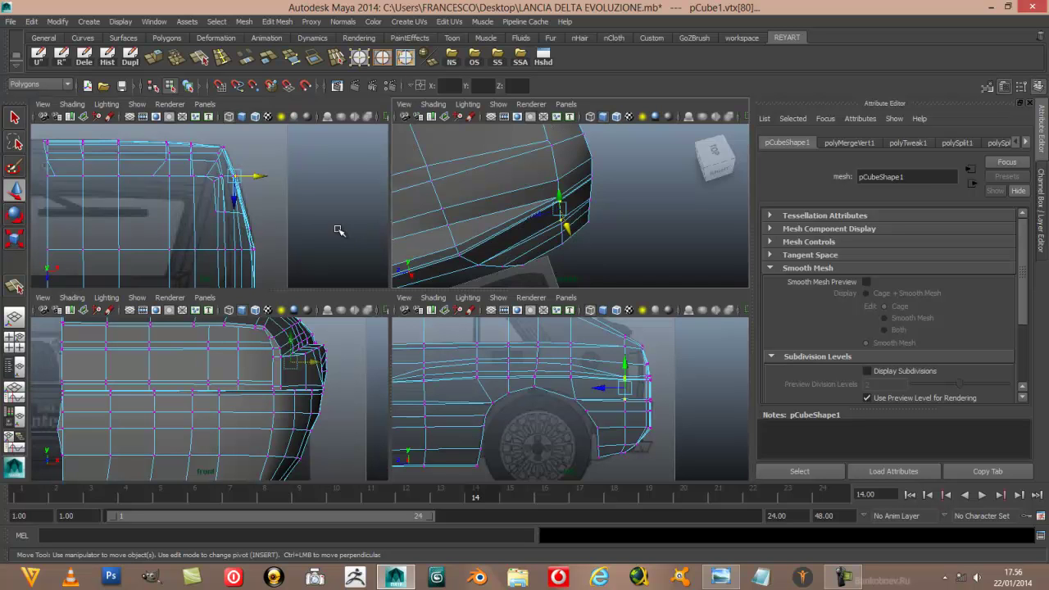
drag(259, 179, 257, 177)
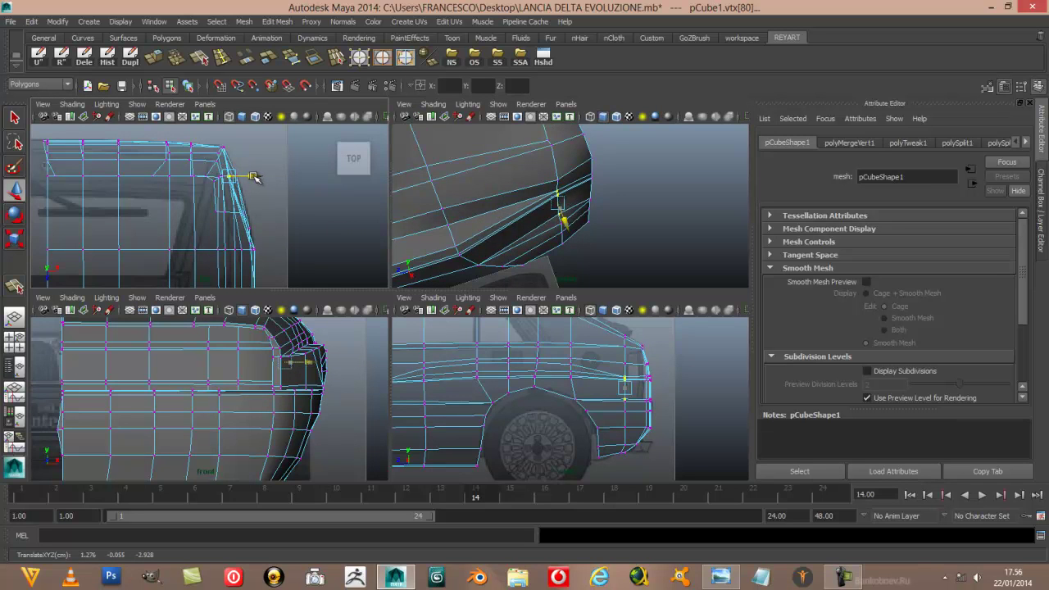
key(space)
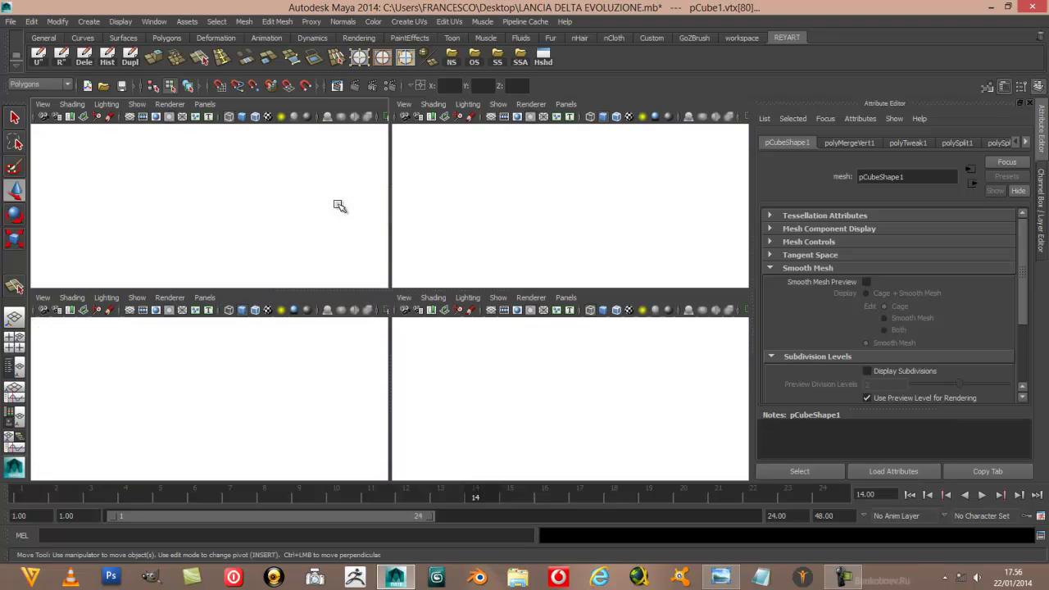
key(space)
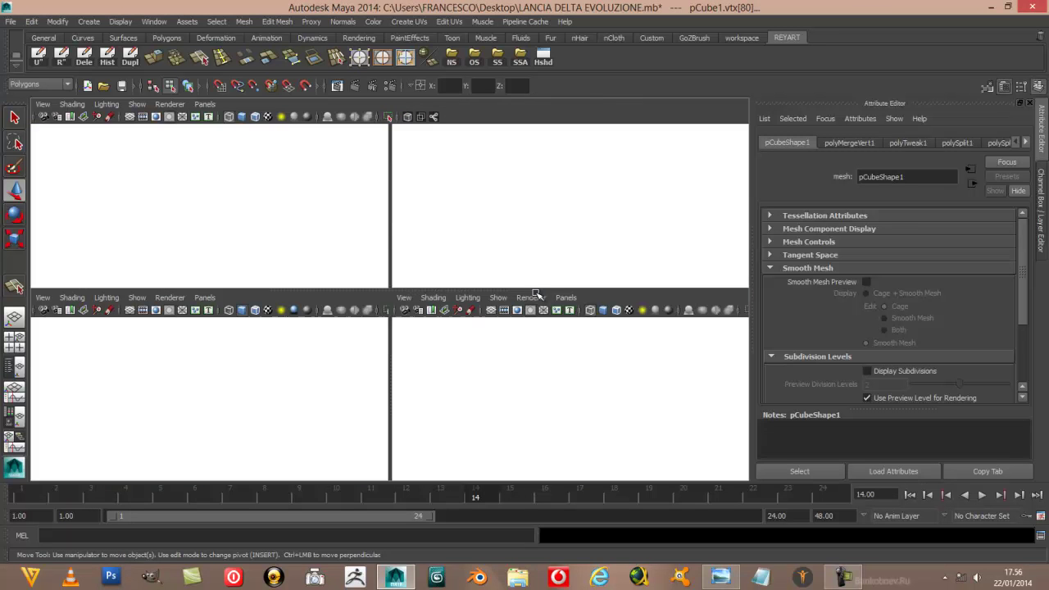
In the maximized perspective view, nudge the bumper's side-corner vertex along X, then deselect
key(space)
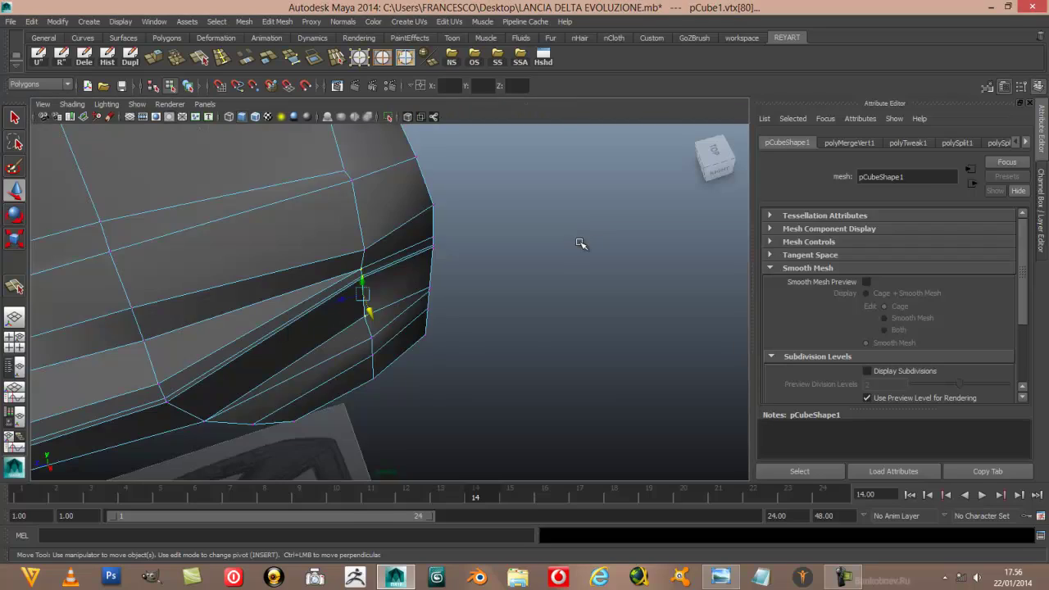
mouse_move(581, 243)
alt+mouse_down()
mouse_move(287, 159)
mouse_move(260, 193)
alt+mouse_up()
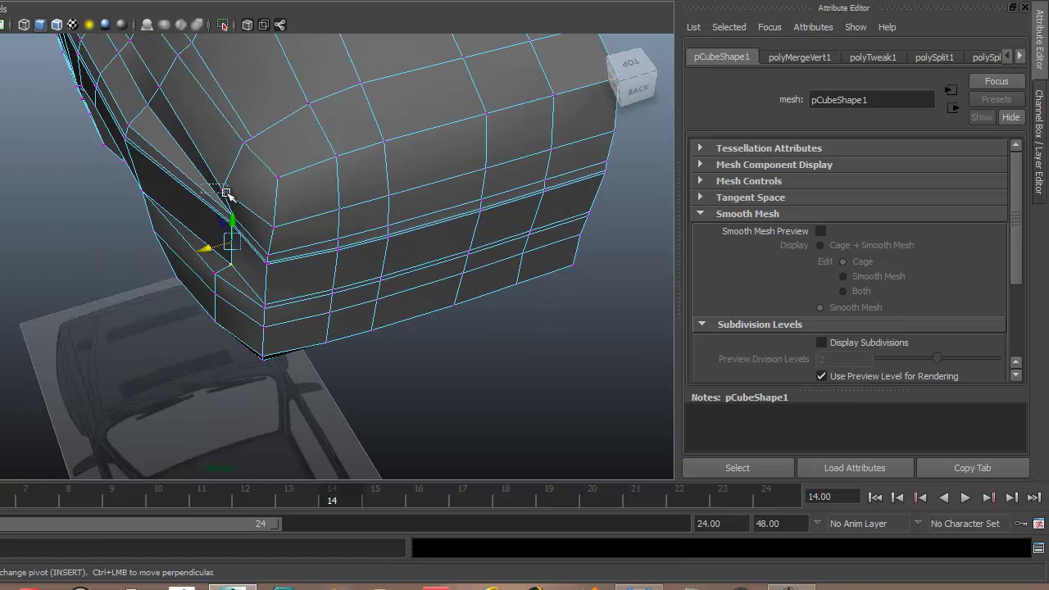
click(226, 194)
drag(196, 197, 205, 194)
mouse_move(377, 355)
alt+mouse_down()
mouse_move(363, 312)
mouse_move(336, 311)
mouse_move(328, 340)
mouse_move(352, 341)
alt+mouse_up()
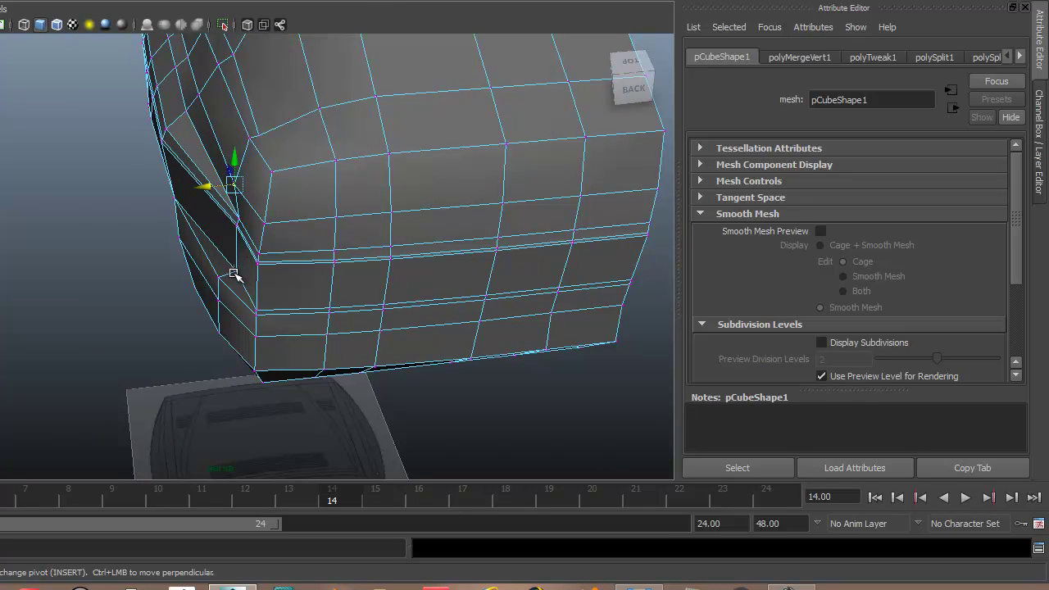
scroll(251, 278, up, 2)
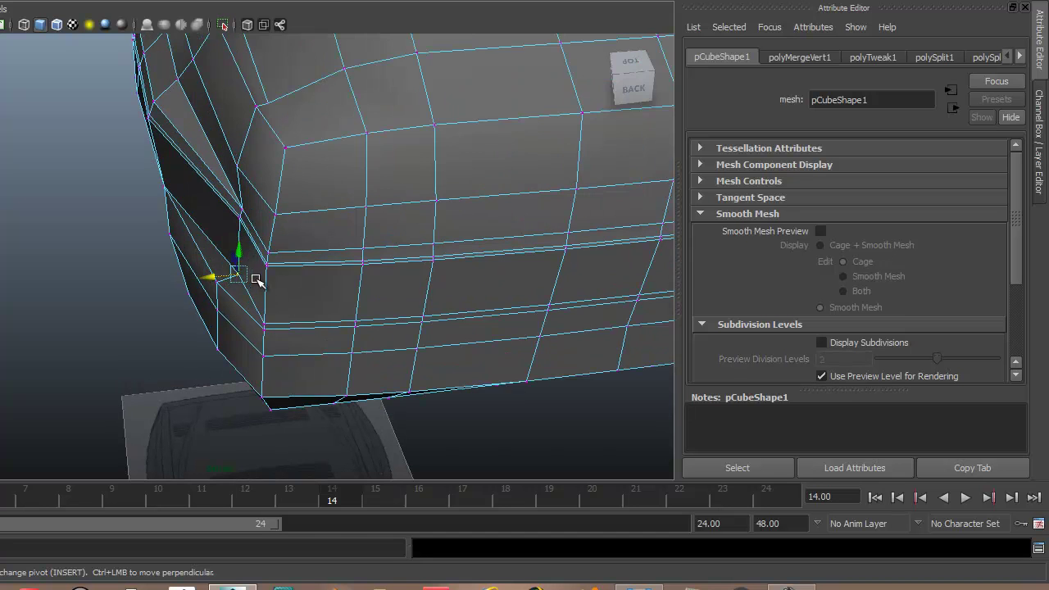
scroll(212, 235, up, 1)
scroll(212, 235, up, 1)
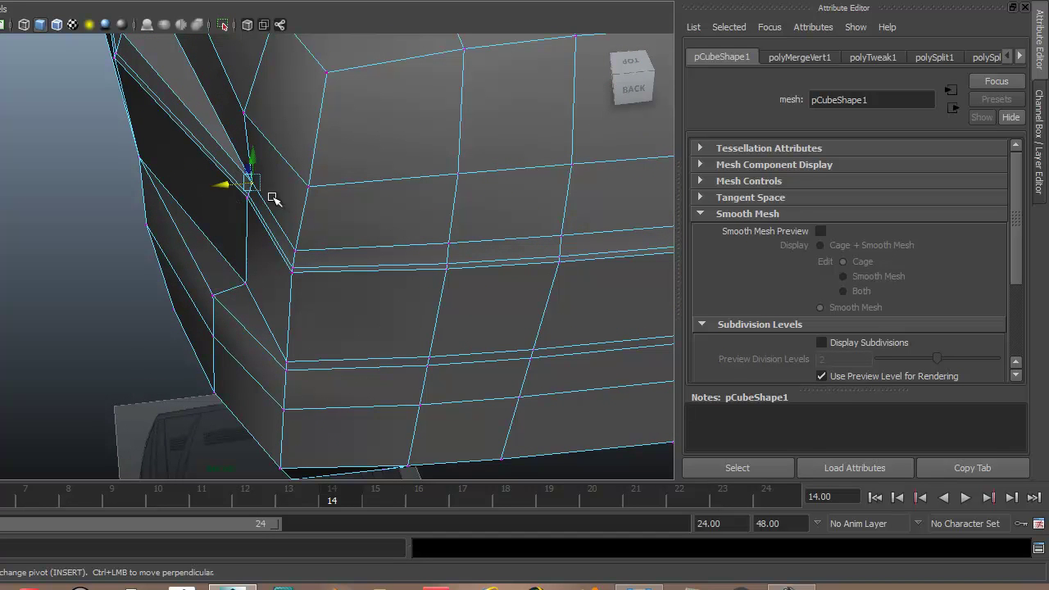
drag(223, 185, 221, 186)
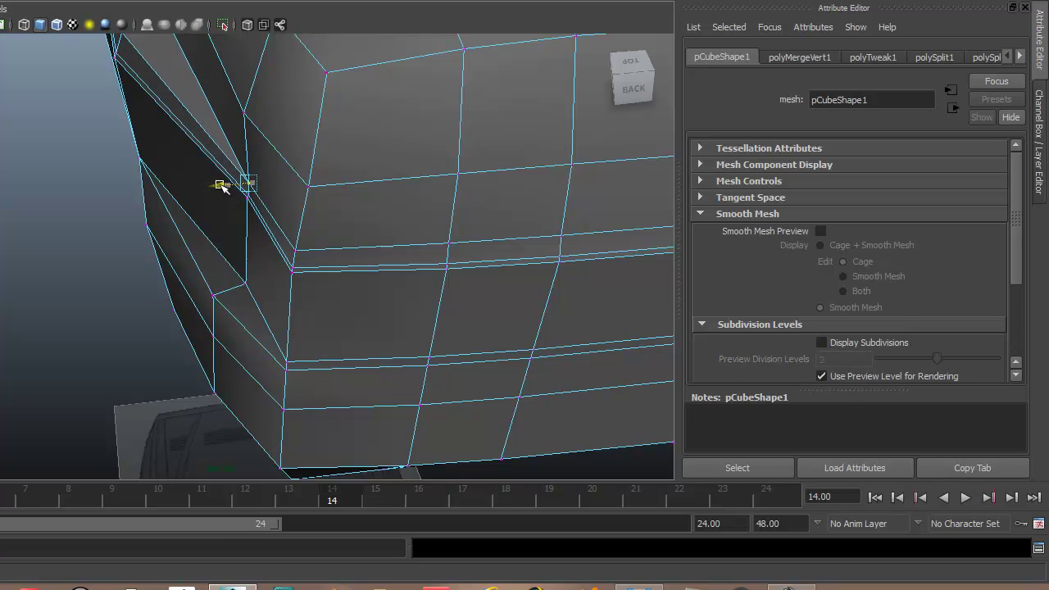
click(90, 202)
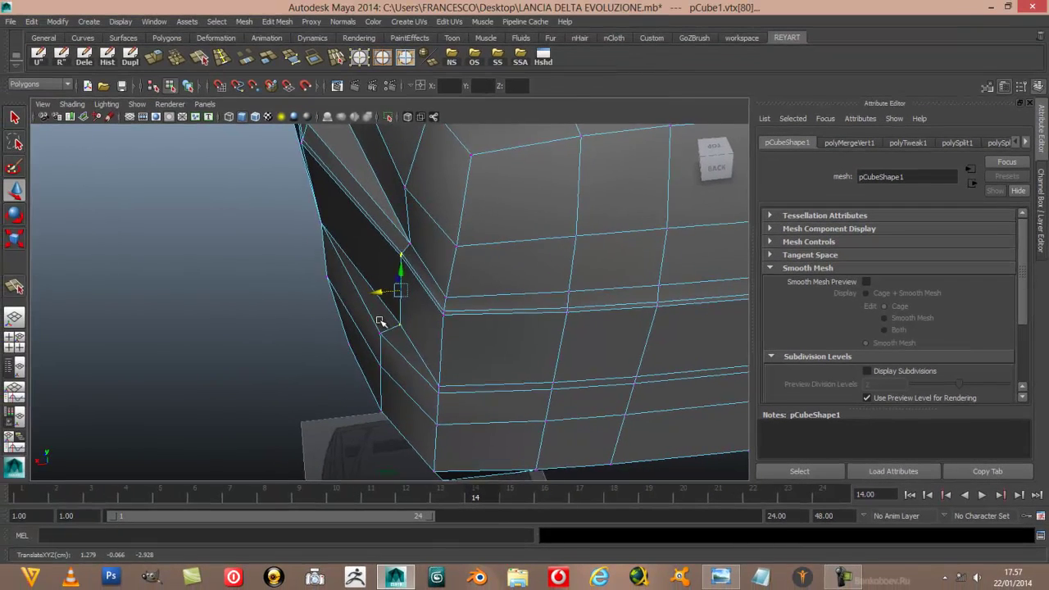
Check the body in smooth preview (3), return to the cage (1), and clear the selection
key(3)
key(1)
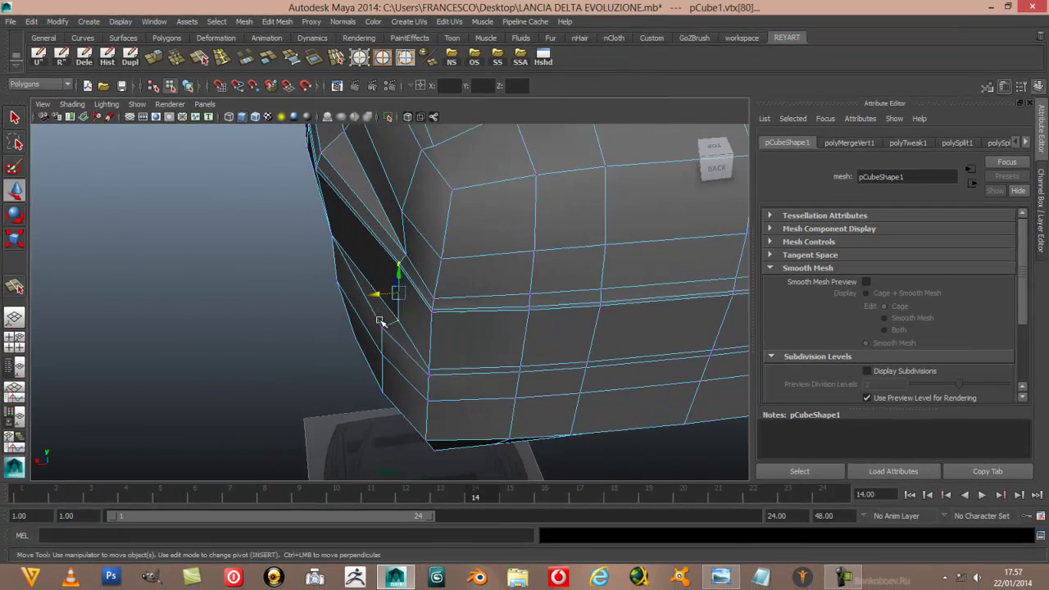
scroll(381, 308, up, 2)
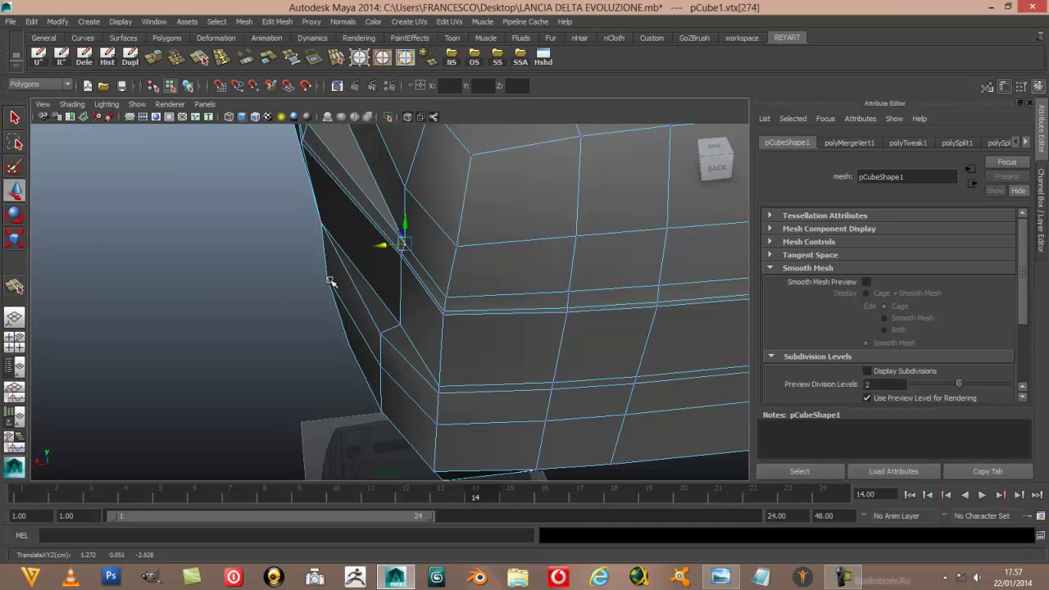
click(309, 318)
scroll(309, 320, down, 2)
scroll(309, 320, down, 2)
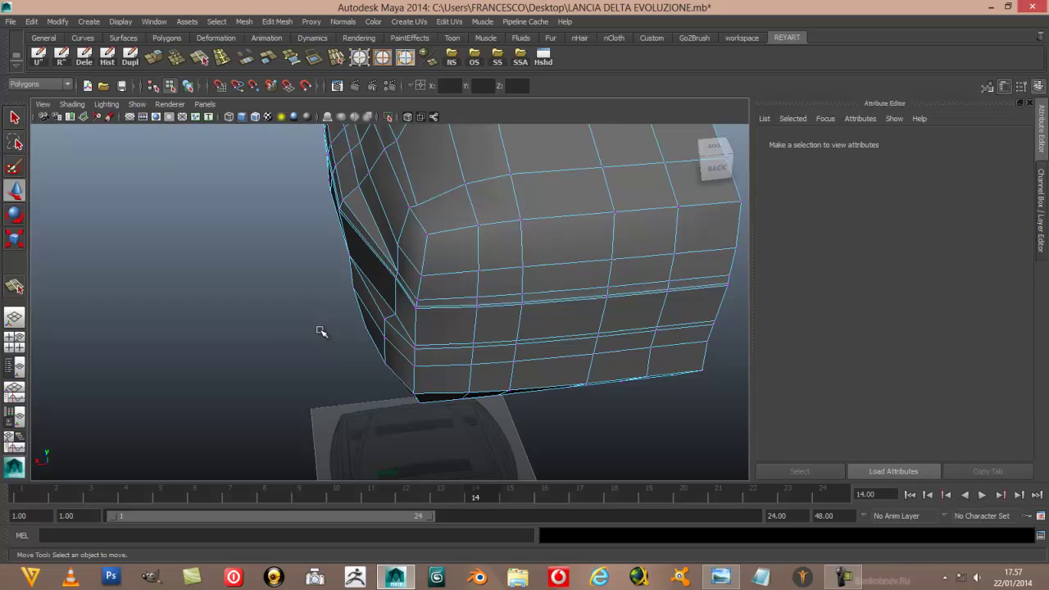
Marquee-select the bumper's lower side-corner vertex and nudge it slightly left along X
mouse_move(323, 329)
alt+mouse_down()
mouse_move(292, 320)
mouse_move(313, 328)
mouse_move(319, 297)
mouse_move(317, 325)
alt+mouse_up()
scroll(317, 324, up, 1)
scroll(314, 327, up, 1)
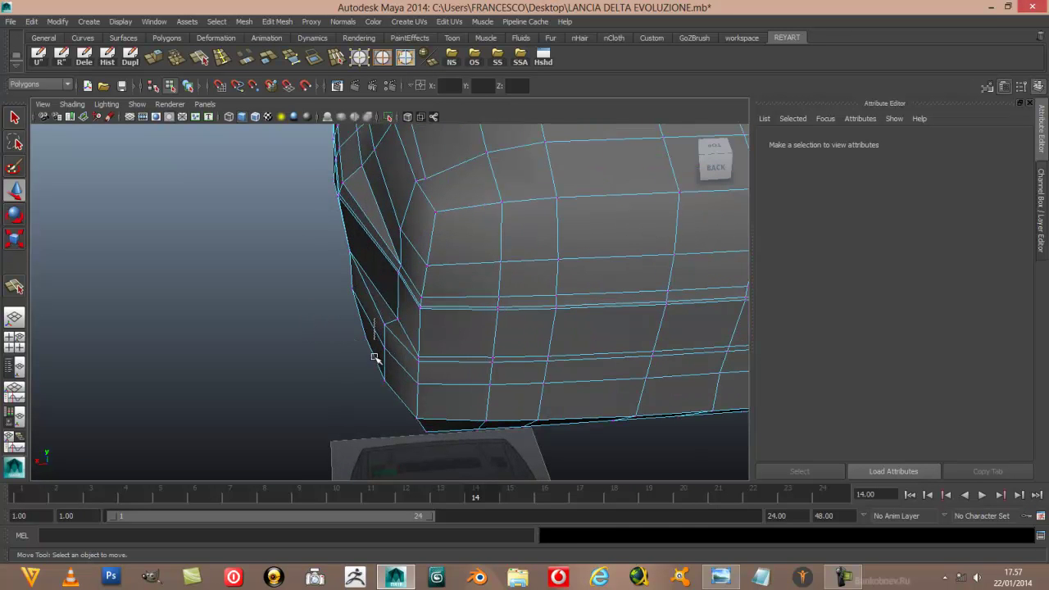
drag(389, 394, 388, 394)
middle_drag(363, 356, 358, 354)
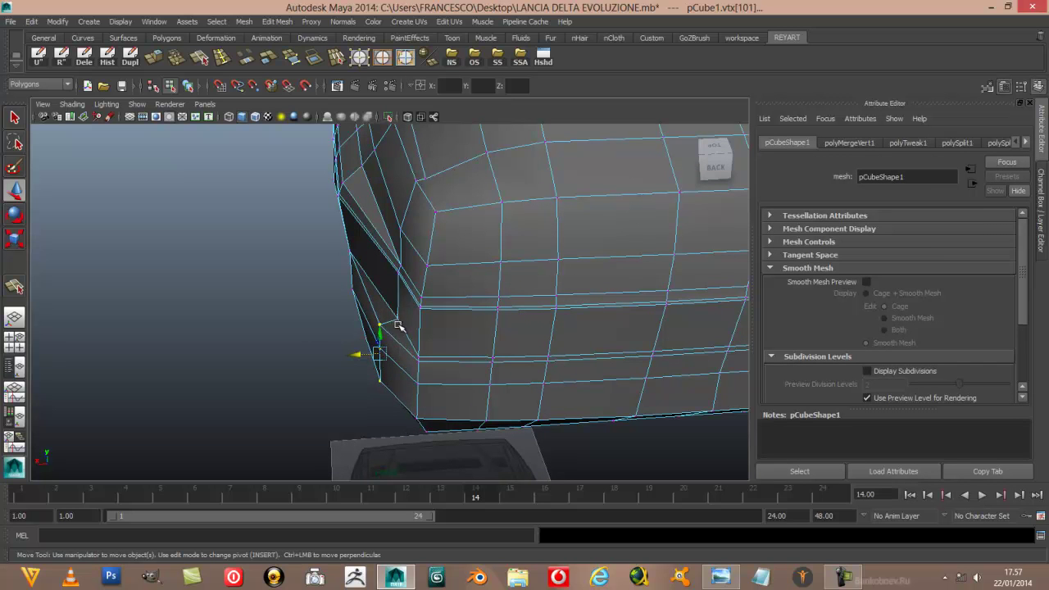
middle_drag(377, 321, 373, 321)
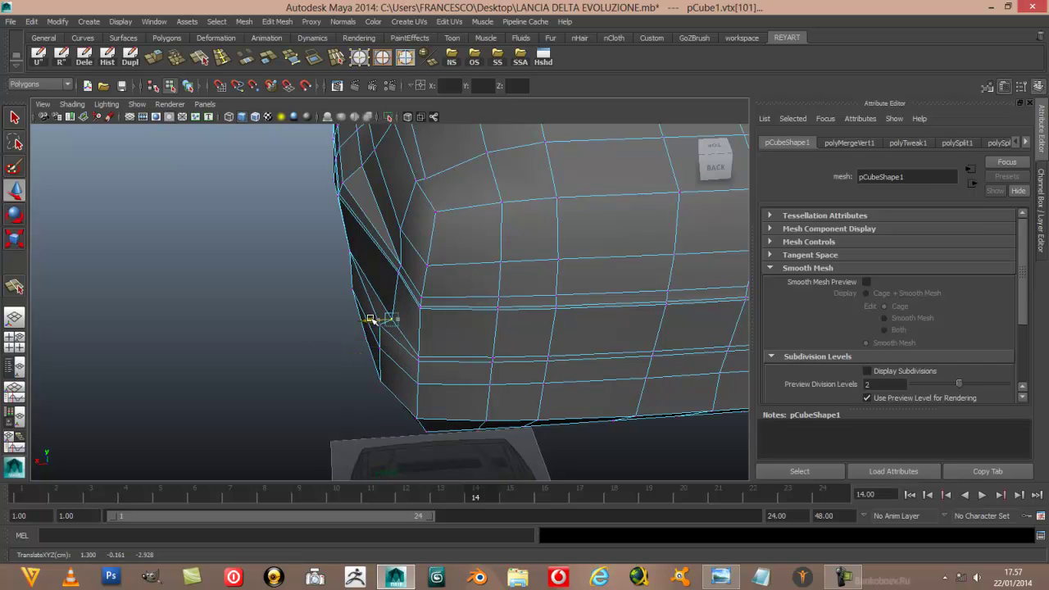
mouse_move(370, 319)
alt+mouse_down()
mouse_move(342, 332)
mouse_move(363, 380)
mouse_move(487, 358)
mouse_move(391, 344)
mouse_move(213, 358)
mouse_move(184, 313)
mouse_move(259, 354)
mouse_move(320, 322)
mouse_move(327, 331)
alt+mouse_up()
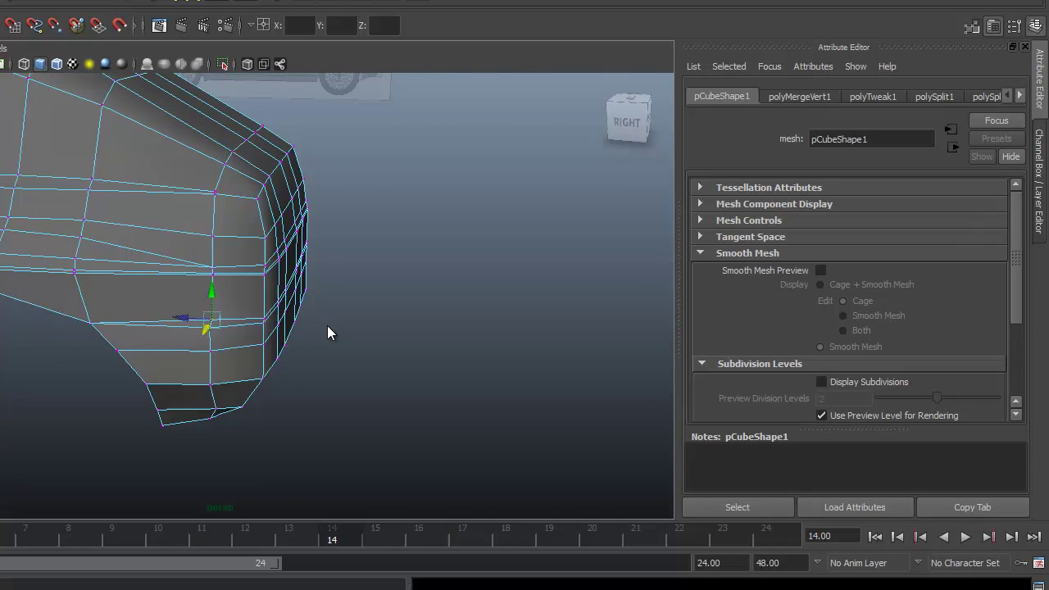
click(820, 271)
key(F8)
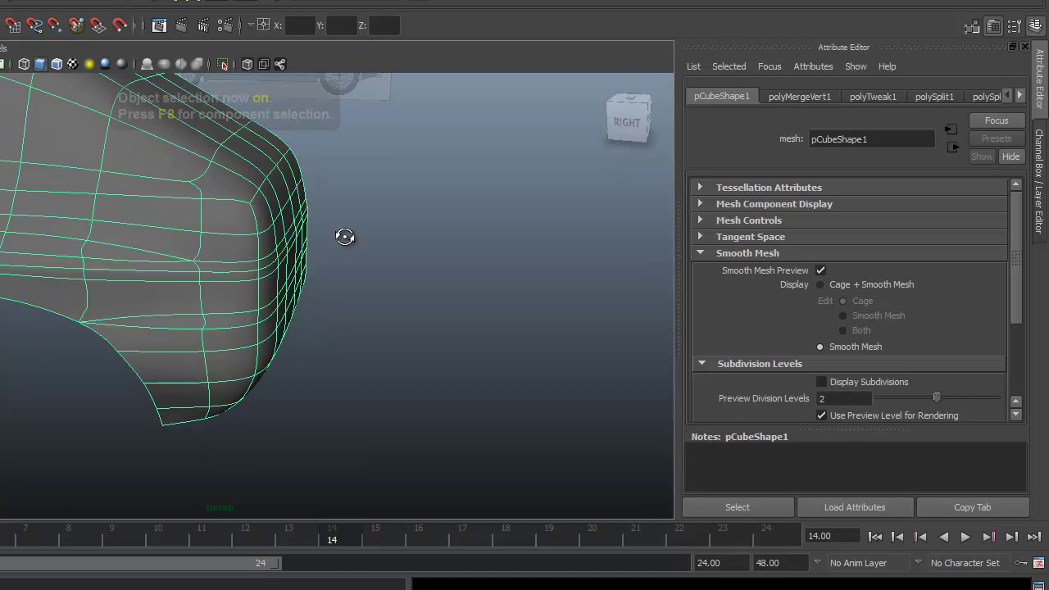
click(358, 253)
mouse_move(402, 272)
alt+mouse_down()
mouse_move(232, 276)
mouse_move(315, 271)
alt+mouse_up()
mouse_move(415, 265)
alt+mouse_down()
mouse_move(529, 292)
mouse_move(596, 325)
mouse_move(648, 304)
mouse_move(623, 262)
mouse_move(564, 260)
mouse_move(527, 274)
mouse_move(535, 260)
alt+mouse_up()
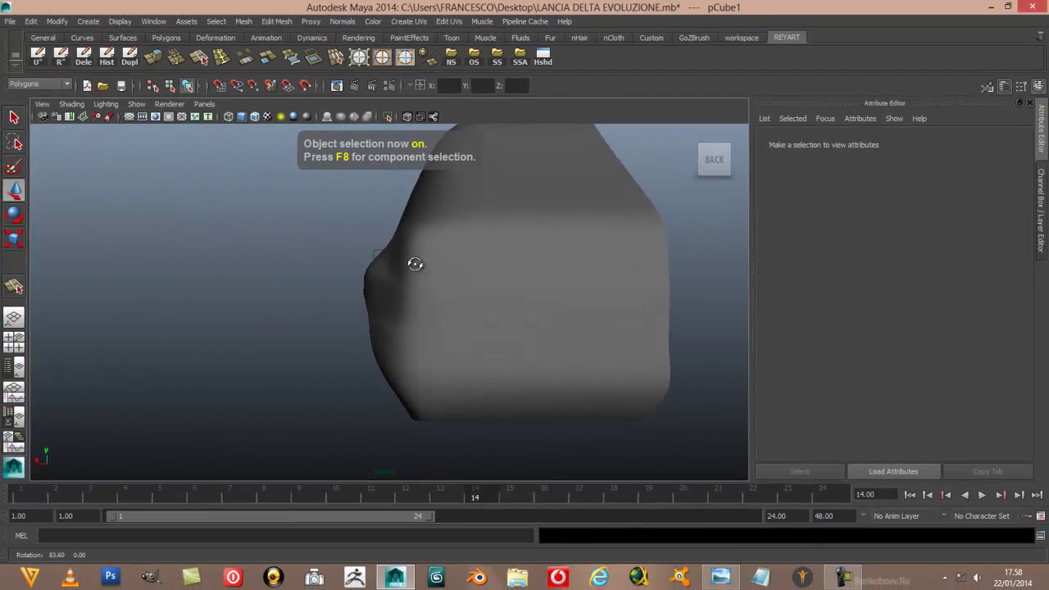
key(space)
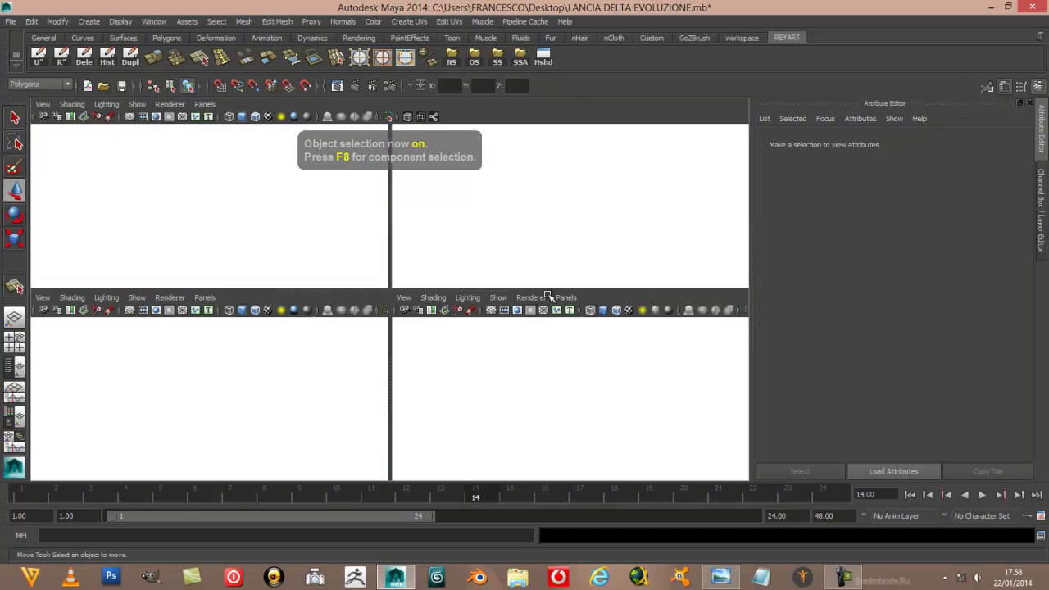
key(space)
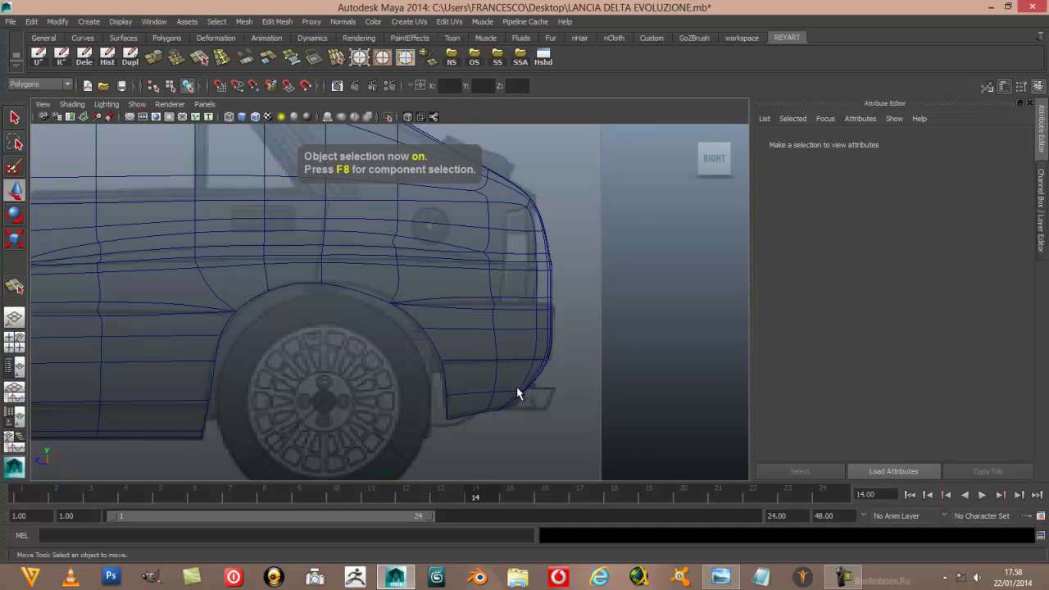
click(240, 117)
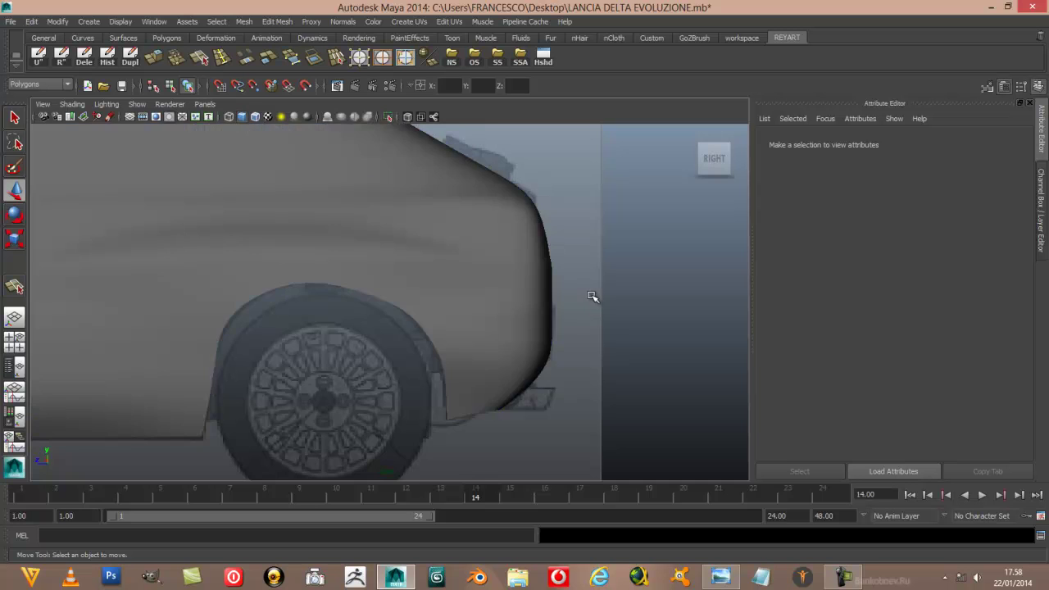
scroll(590, 295, down, 5)
scroll(587, 295, up, 3)
scroll(585, 296, up, 3)
scroll(585, 295, up, 1)
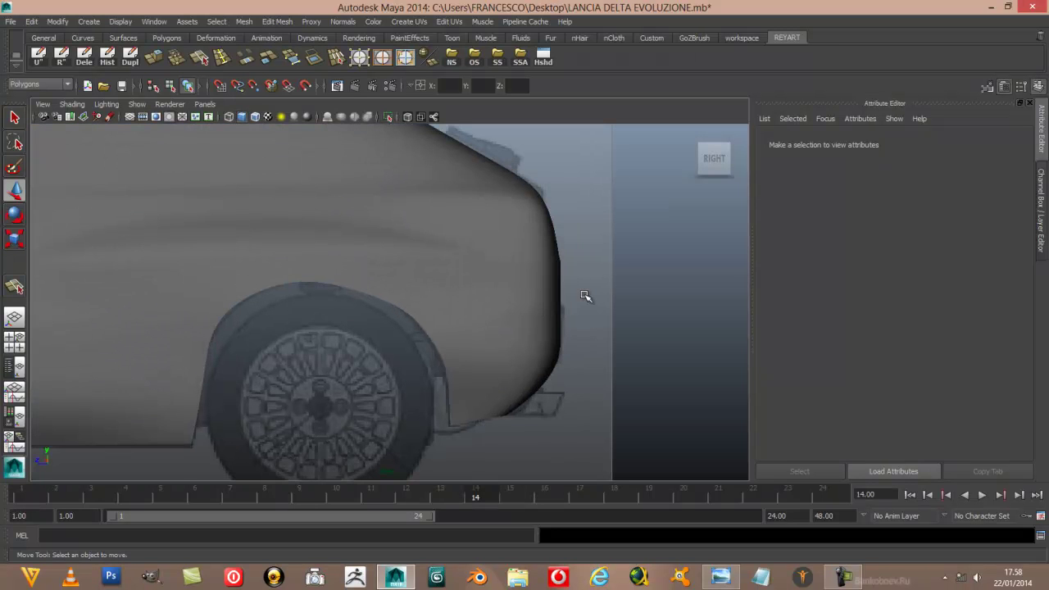
key(space)
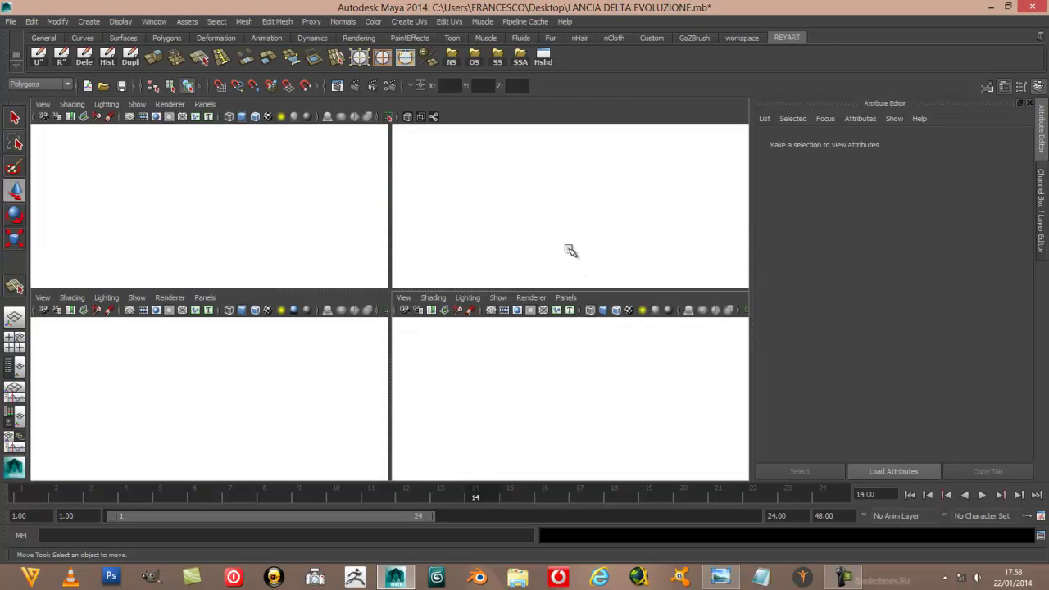
key(space)
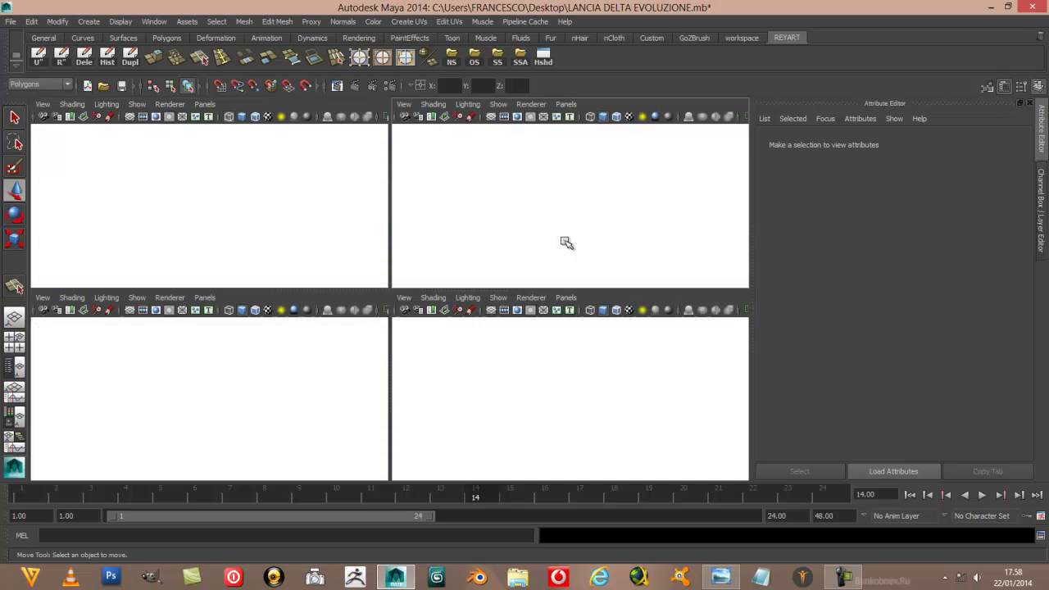
alt+drag(582, 316, 435, 306)
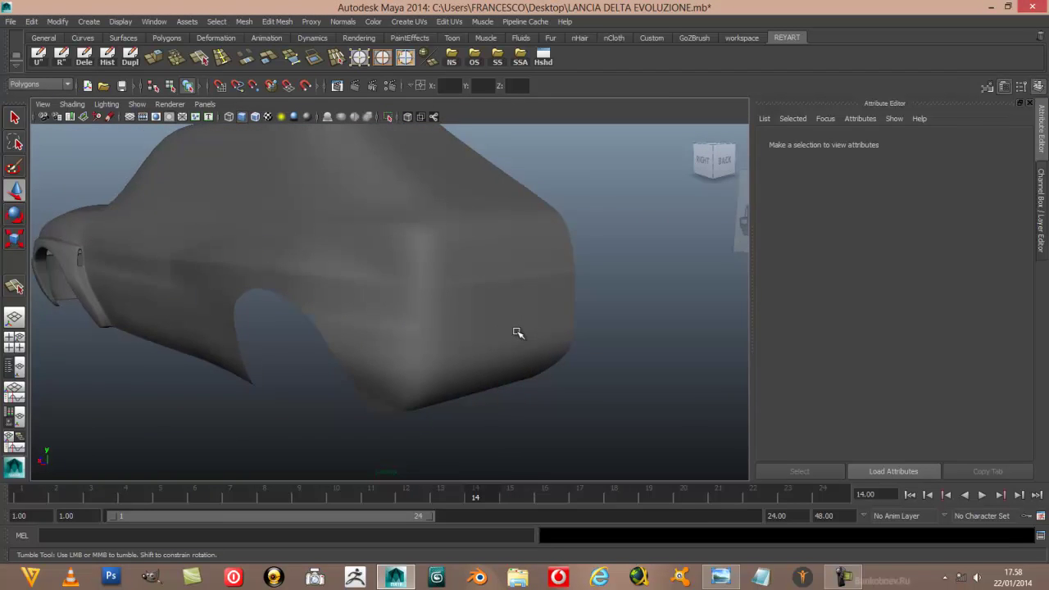
click(407, 301)
scroll(406, 300, up, 3)
scroll(406, 299, up, 2)
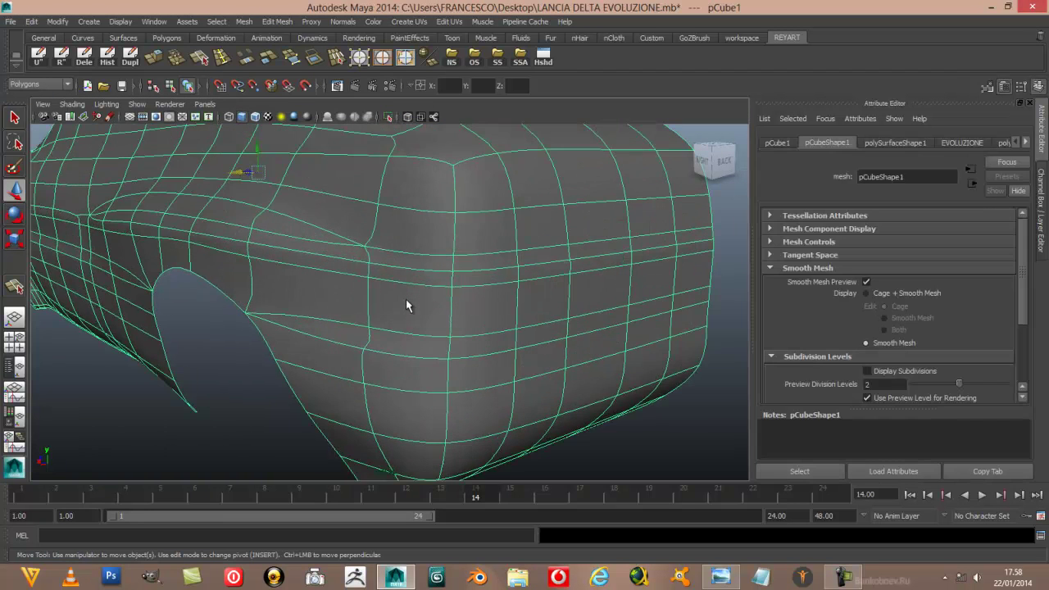
click(862, 283)
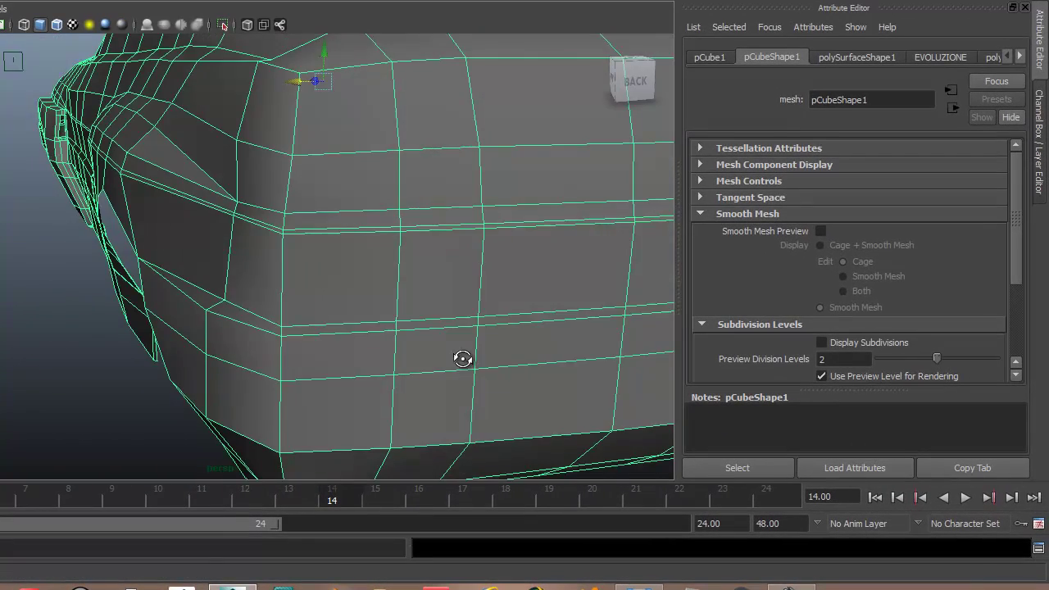
alt+drag(463, 358, 424, 373)
mouse_move(460, 375)
alt+mouse_down()
mouse_move(486, 381)
mouse_move(497, 405)
mouse_move(609, 402)
mouse_move(427, 370)
mouse_move(499, 365)
mouse_move(501, 335)
alt+mouse_up()
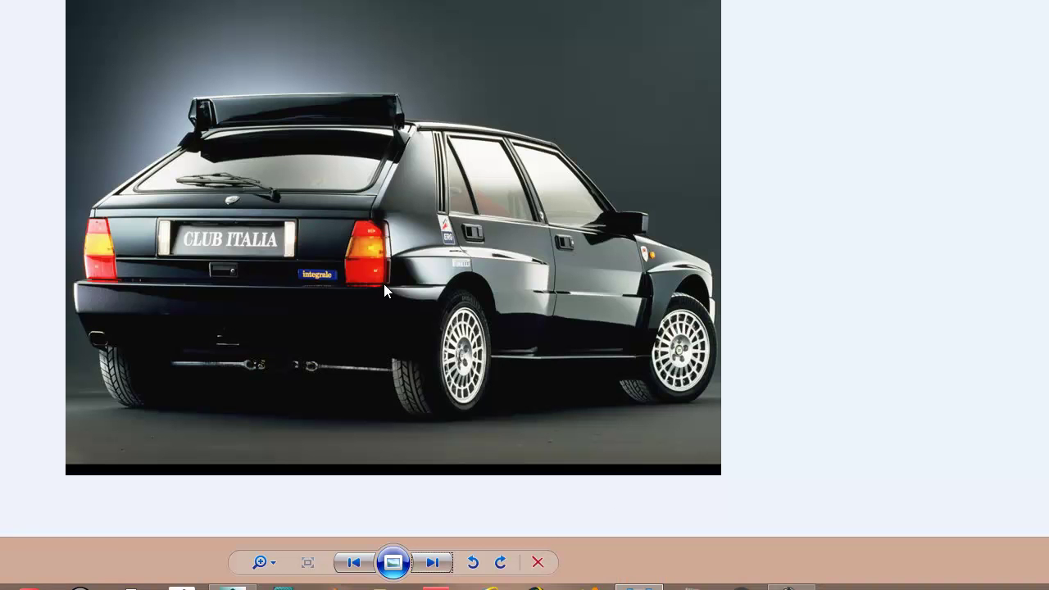
Advance to the red Lancia side-view photo, then return to Maya and tumble around the rear
click(557, 547)
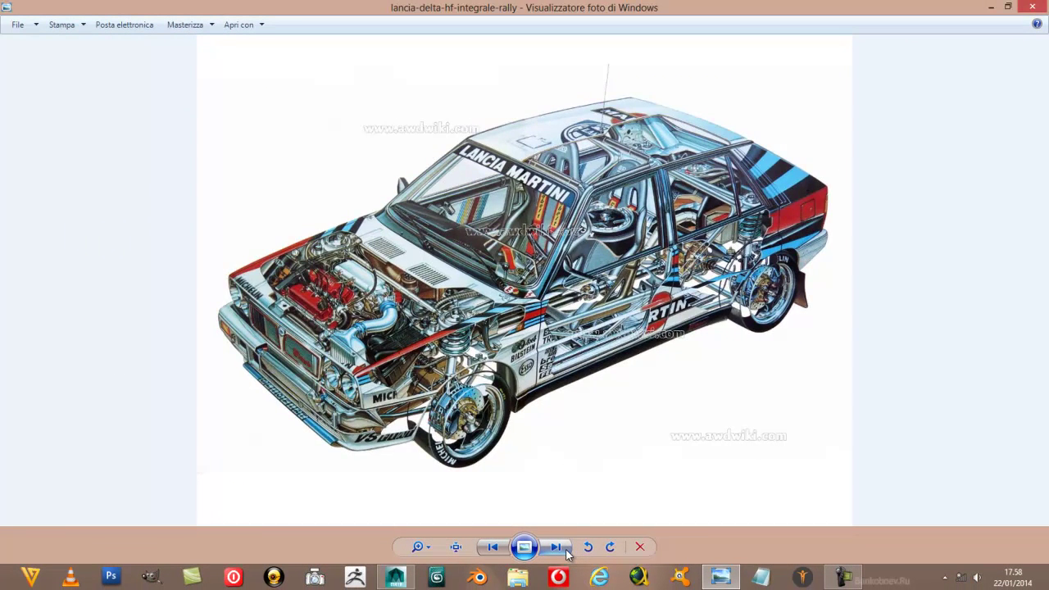
click(557, 546)
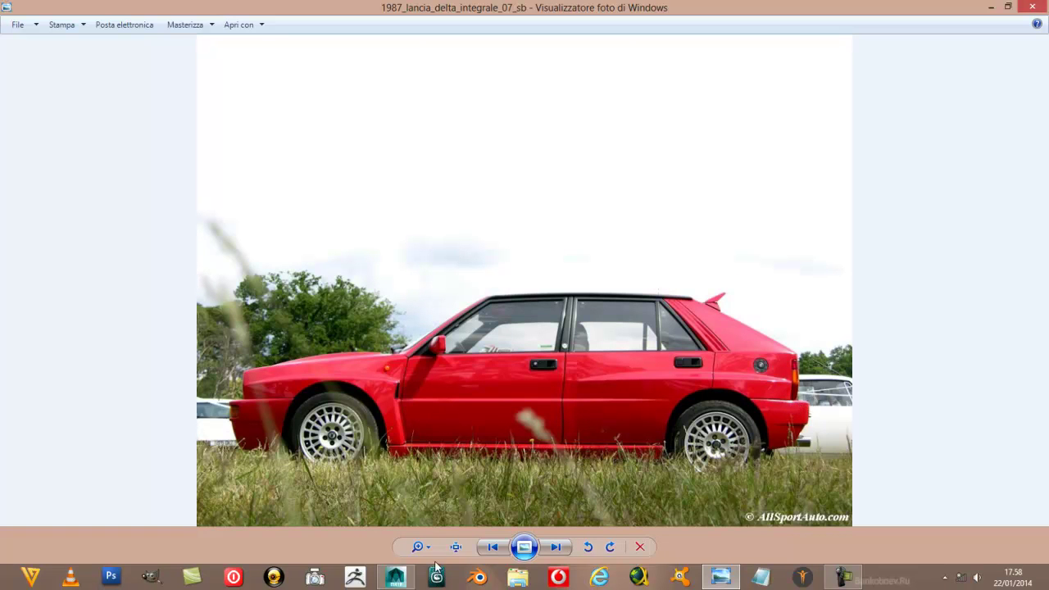
click(398, 576)
mouse_move(480, 358)
alt+mouse_down()
mouse_move(437, 356)
mouse_move(396, 382)
mouse_move(499, 388)
mouse_move(484, 388)
mouse_move(508, 407)
mouse_move(543, 388)
mouse_move(620, 400)
mouse_move(609, 401)
mouse_move(593, 369)
mouse_move(672, 385)
mouse_move(554, 368)
mouse_move(442, 376)
alt+mouse_up()
mouse_move(287, 347)
alt+mouse_down()
mouse_move(294, 328)
mouse_move(375, 347)
mouse_move(278, 287)
mouse_move(469, 315)
mouse_move(295, 297)
alt+mouse_up()
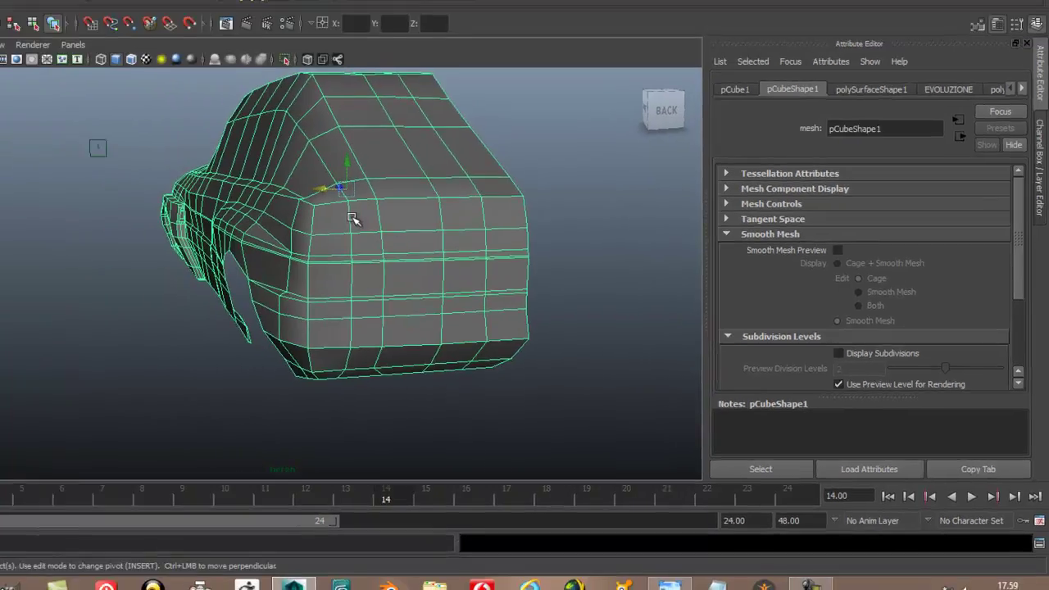
Tumble to the right side and toggle the smoothed mesh preview on and back off
scroll(252, 259, up, 3)
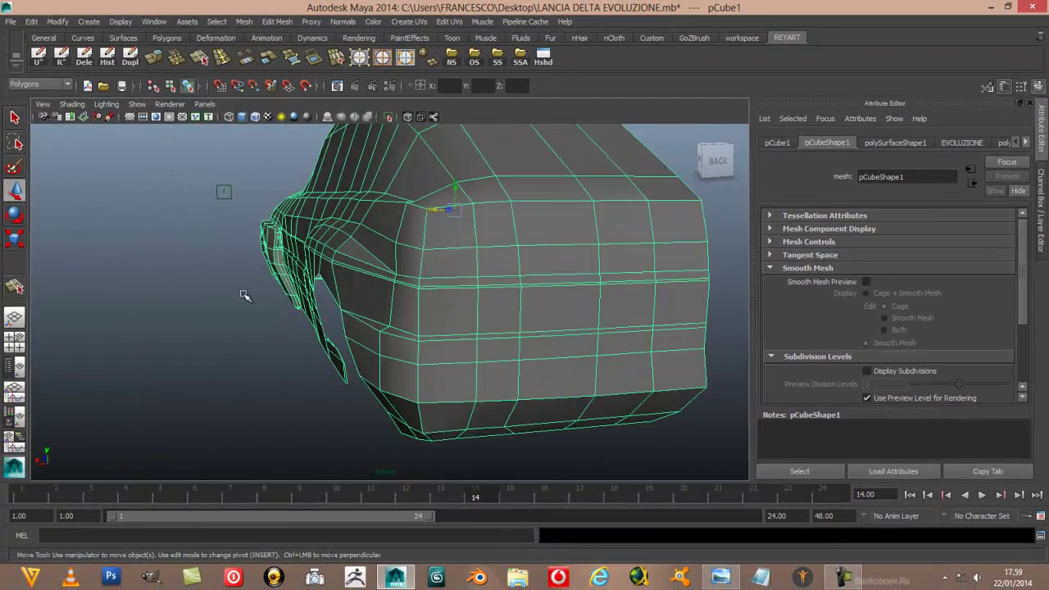
alt+drag(243, 295, 340, 300)
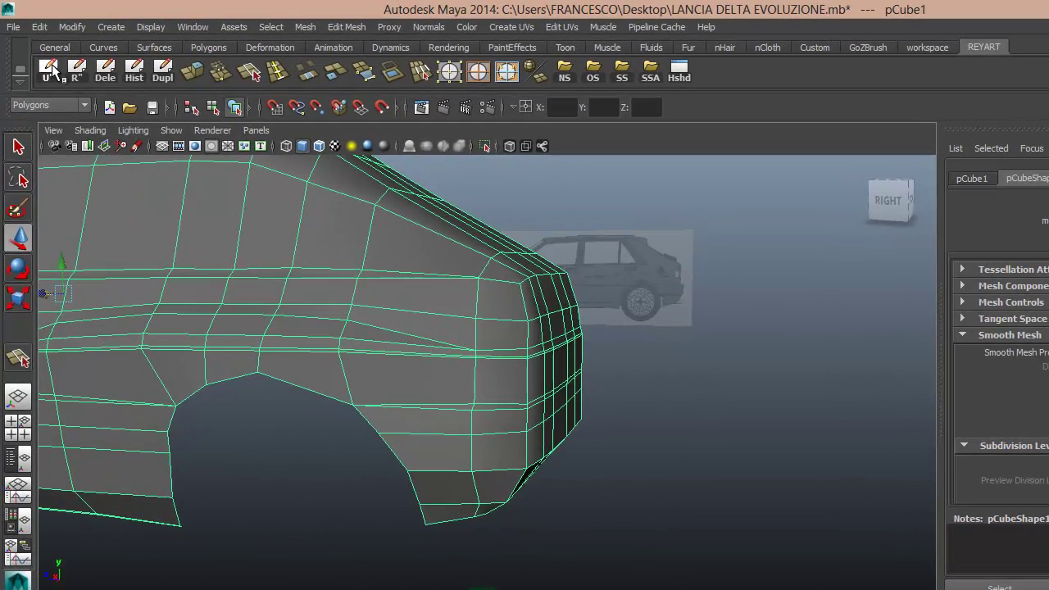
click(51, 69)
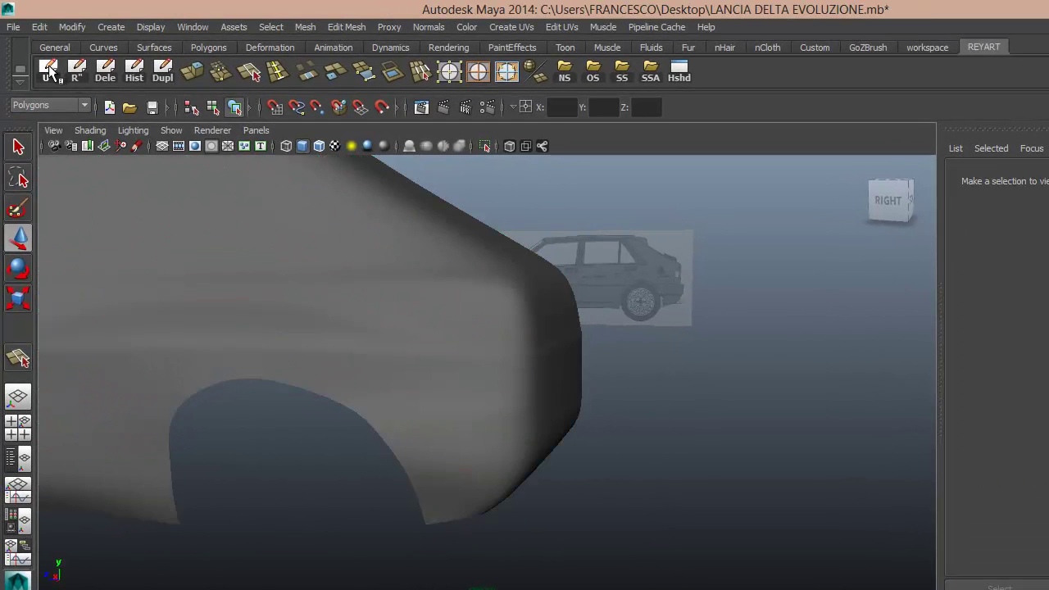
click(52, 70)
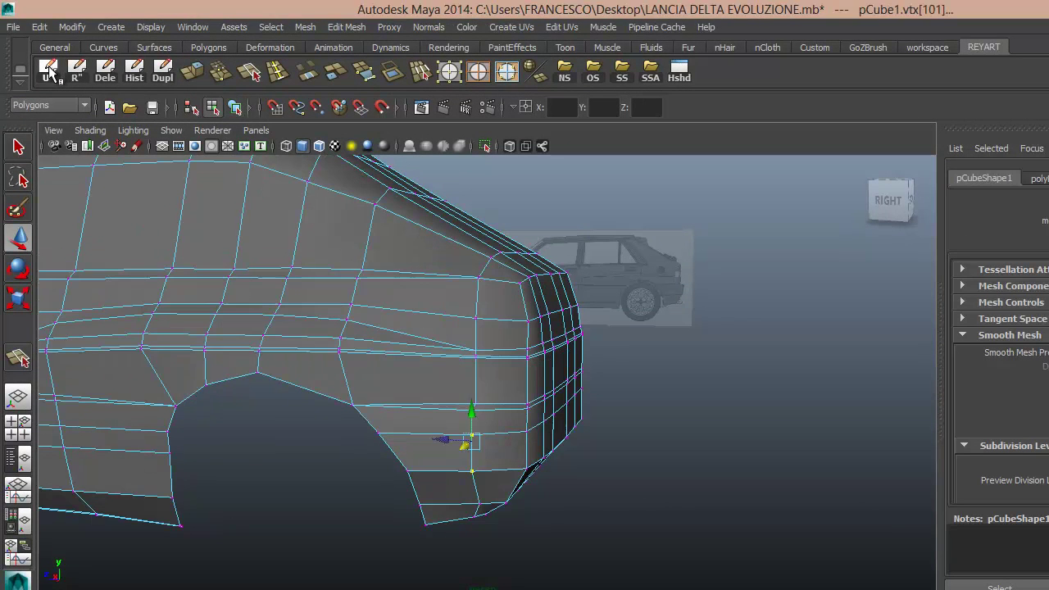
Undo twelve recent rear-quarter vertex edits, then deselect and orbit toward the car's rear
click(51, 72)
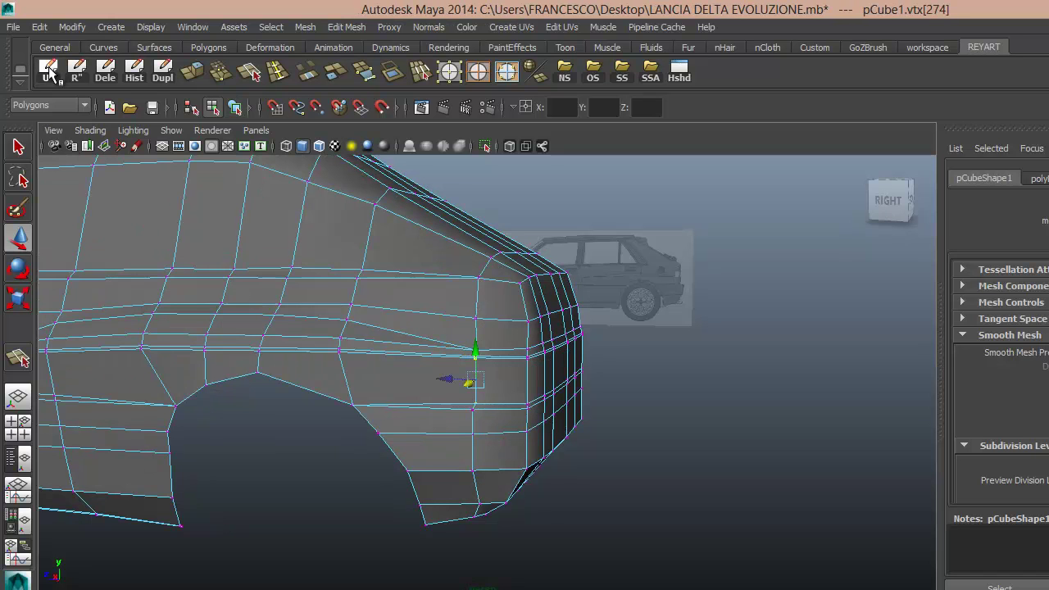
click(51, 71)
click(51, 71)
click(51, 72)
click(51, 71)
click(51, 71)
click(52, 71)
click(51, 71)
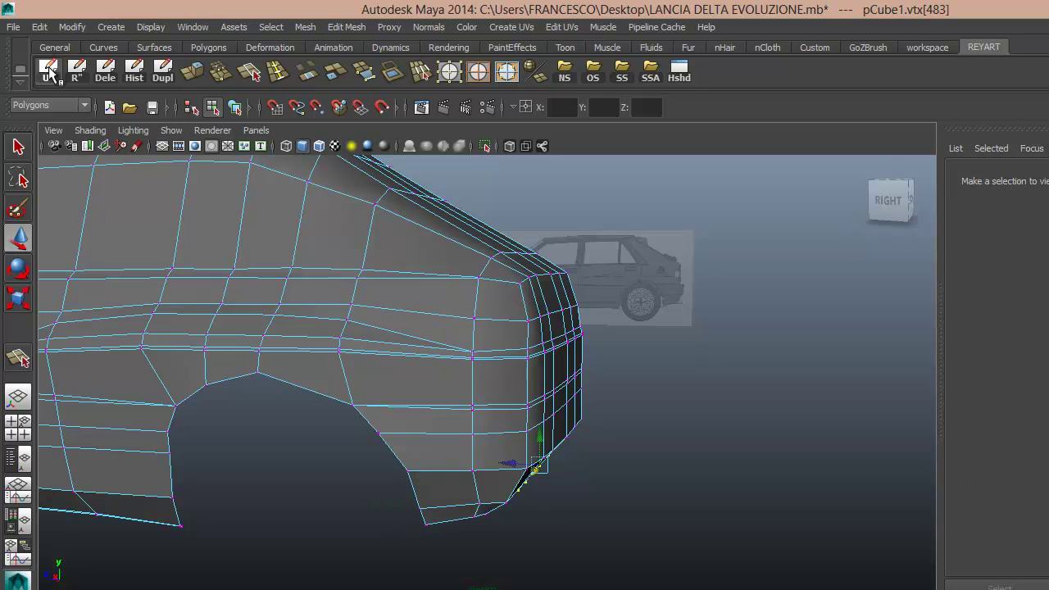
click(51, 72)
click(51, 71)
click(51, 71)
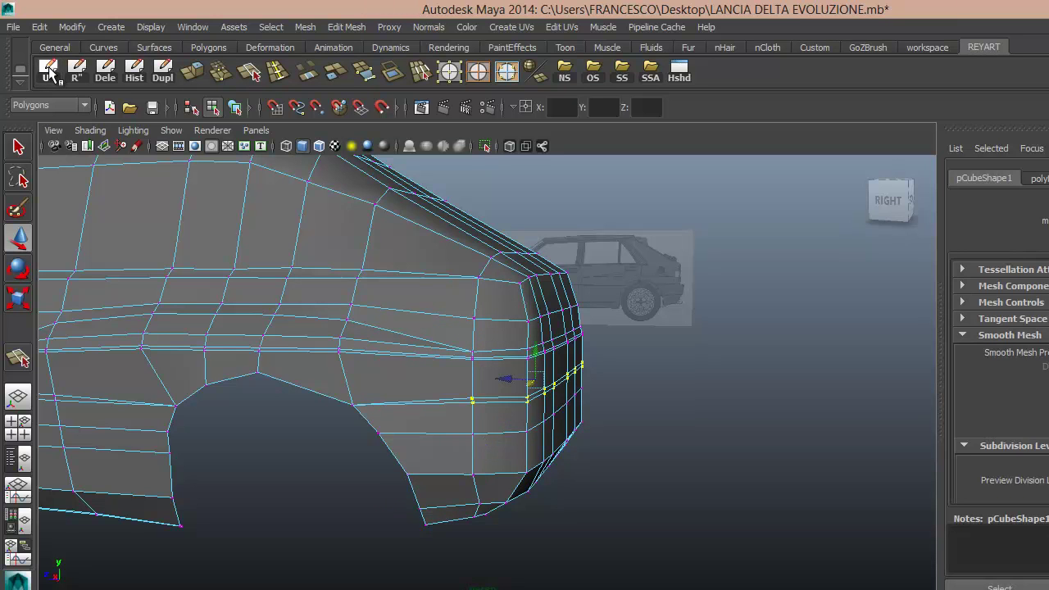
click(51, 71)
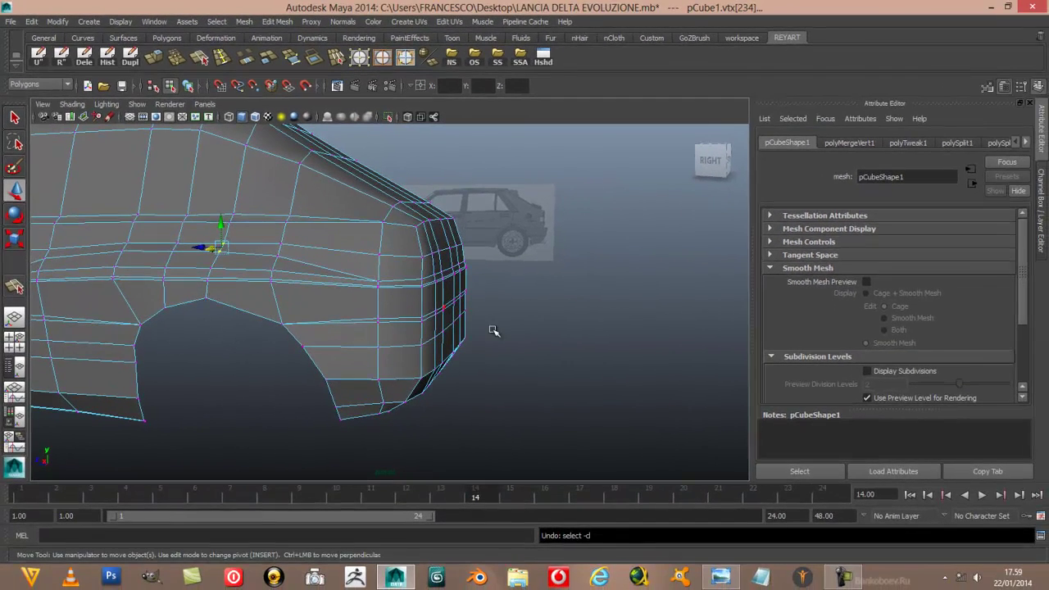
click(515, 339)
mouse_move(515, 339)
alt+mouse_down()
mouse_move(386, 354)
mouse_move(476, 347)
mouse_move(482, 311)
mouse_move(481, 334)
mouse_move(557, 367)
mouse_move(522, 377)
mouse_move(571, 361)
mouse_move(604, 375)
mouse_move(599, 356)
mouse_move(569, 361)
alt+mouse_up()
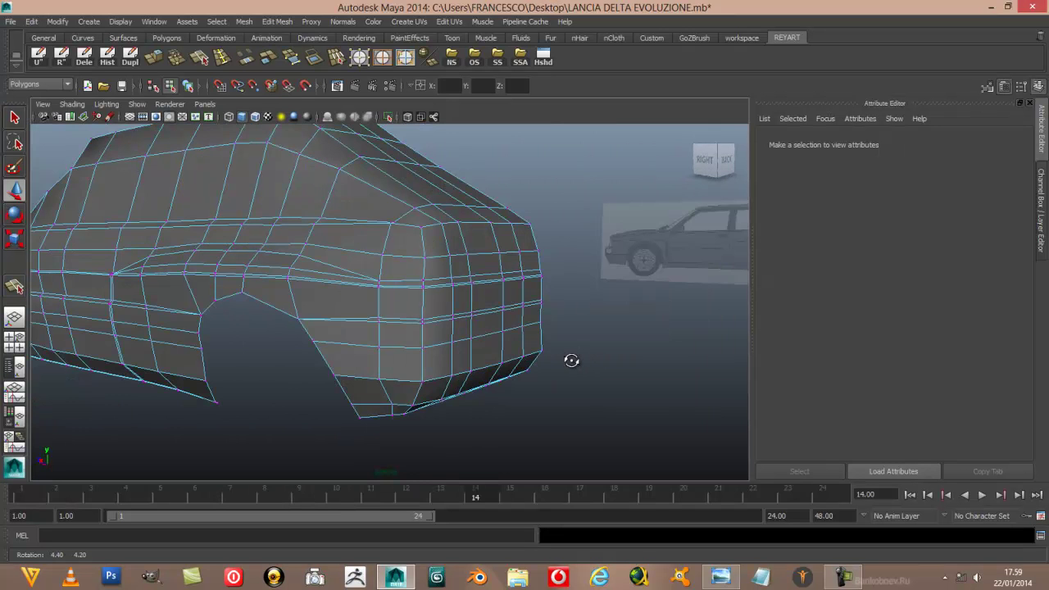
scroll(571, 360, up, 3)
scroll(576, 355, up, 2)
mouse_move(594, 360)
alt+mouse_down()
mouse_move(499, 370)
mouse_move(493, 361)
alt+mouse_up()
scroll(493, 361, up, 2)
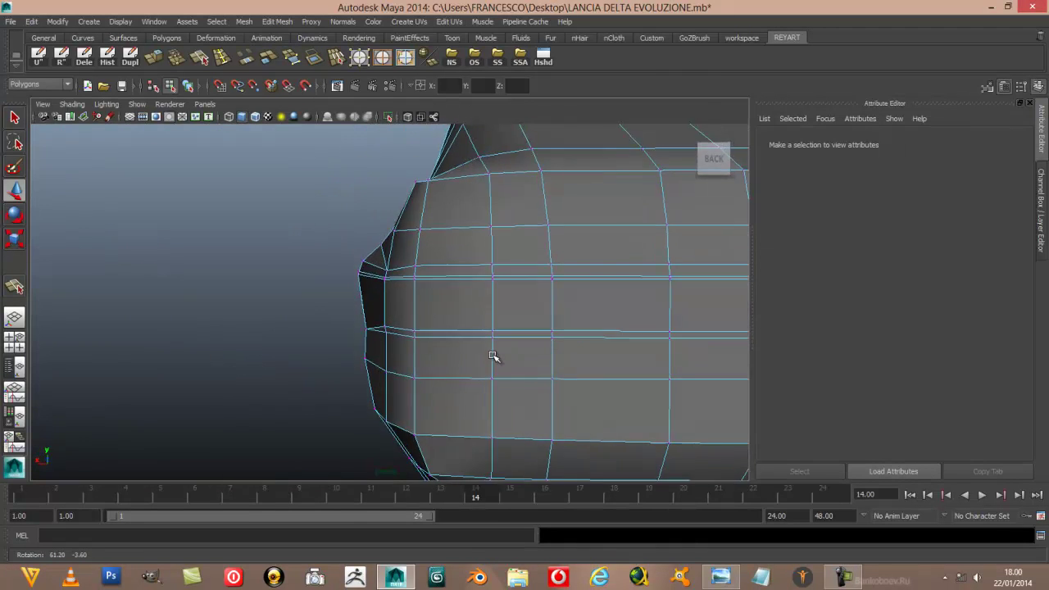
scroll(475, 353, up, 2)
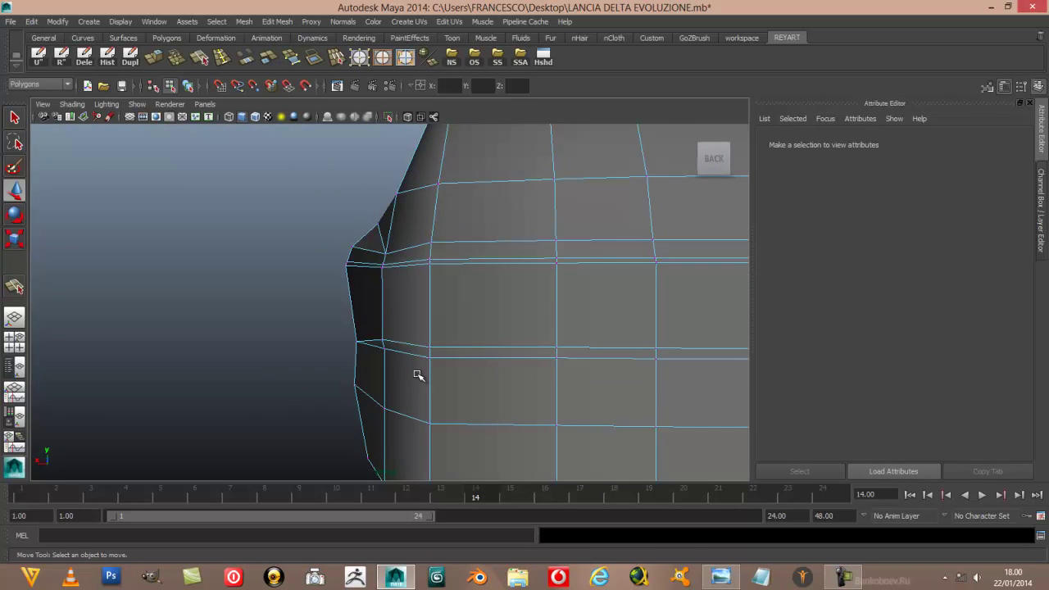
scroll(418, 375, down, 2)
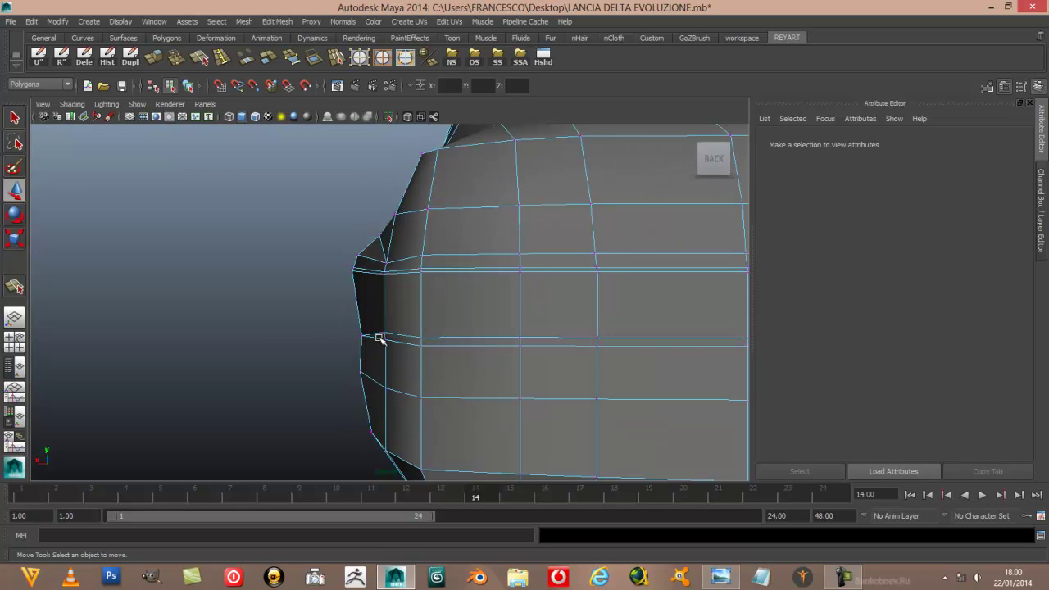
drag(394, 395, 386, 388)
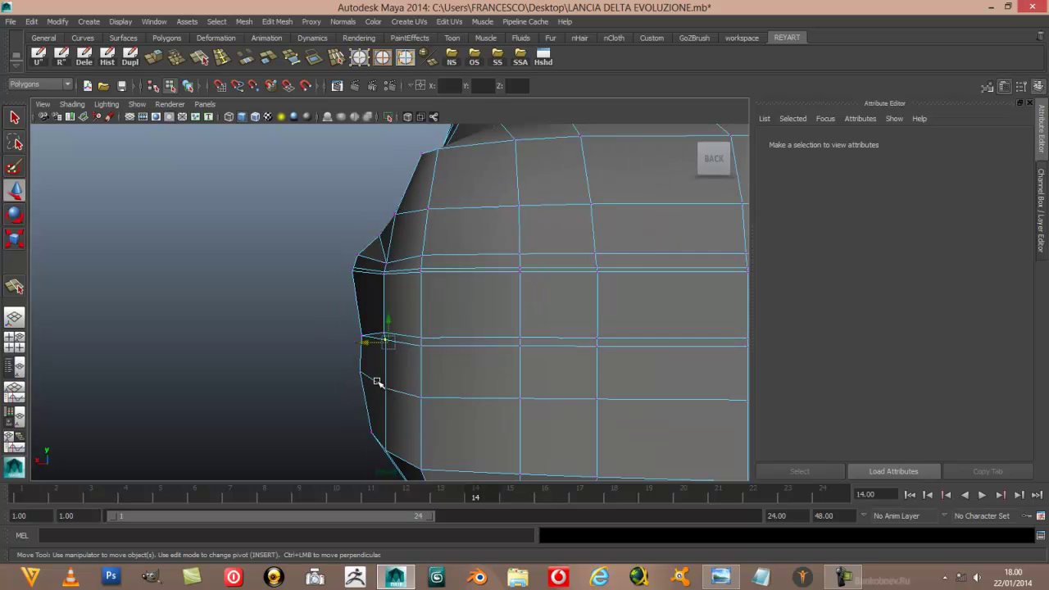
click(366, 342)
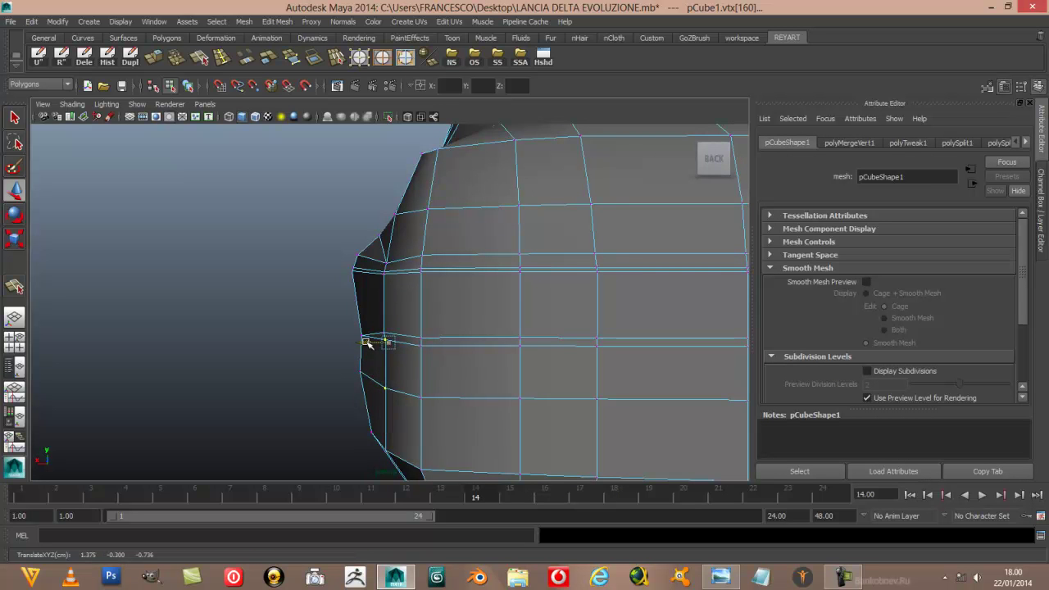
click(283, 341)
alt+drag(284, 342, 517, 358)
scroll(470, 358, up, 3)
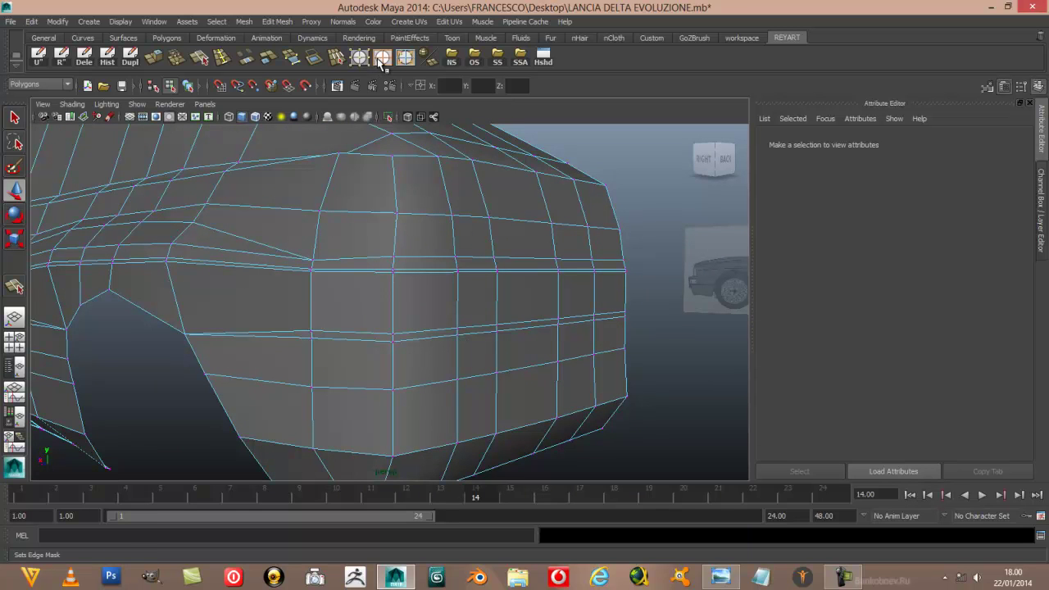
Delete the extra horizontal edge loop running across the car's rear
key(F10)
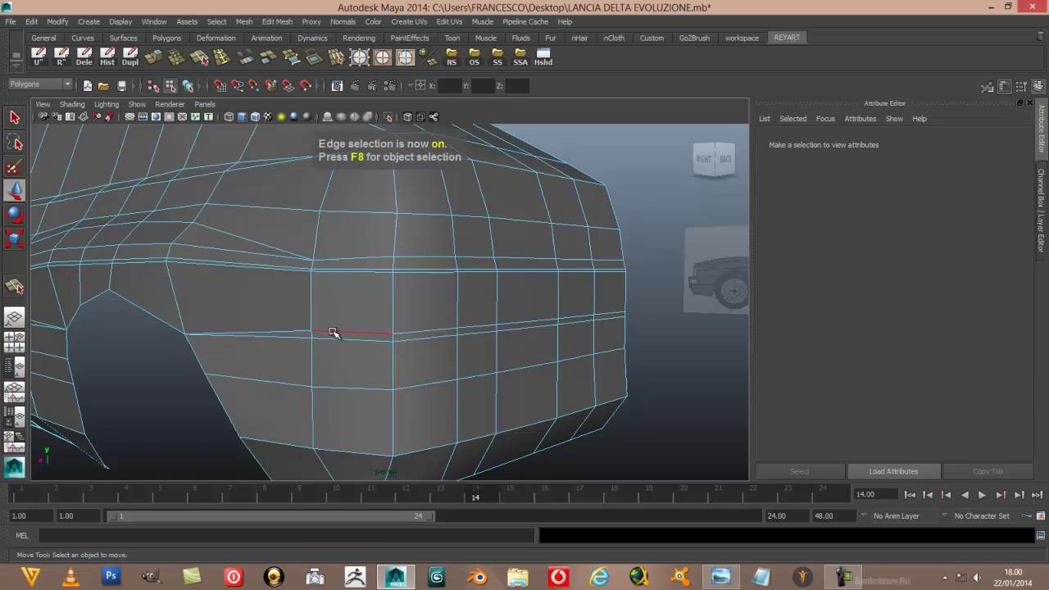
double_click(332, 332)
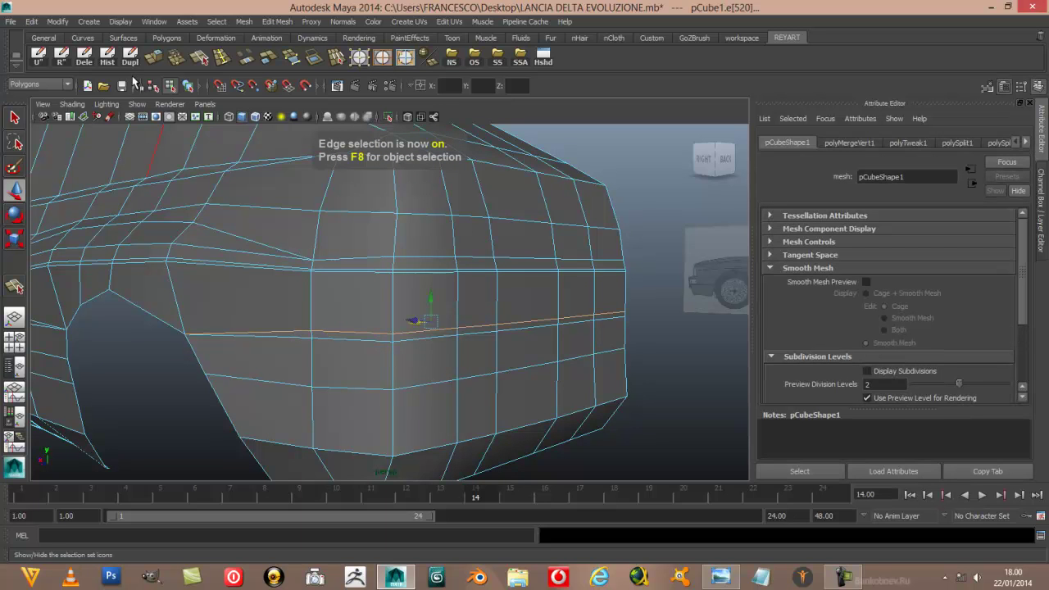
key(Delete)
click(490, 384)
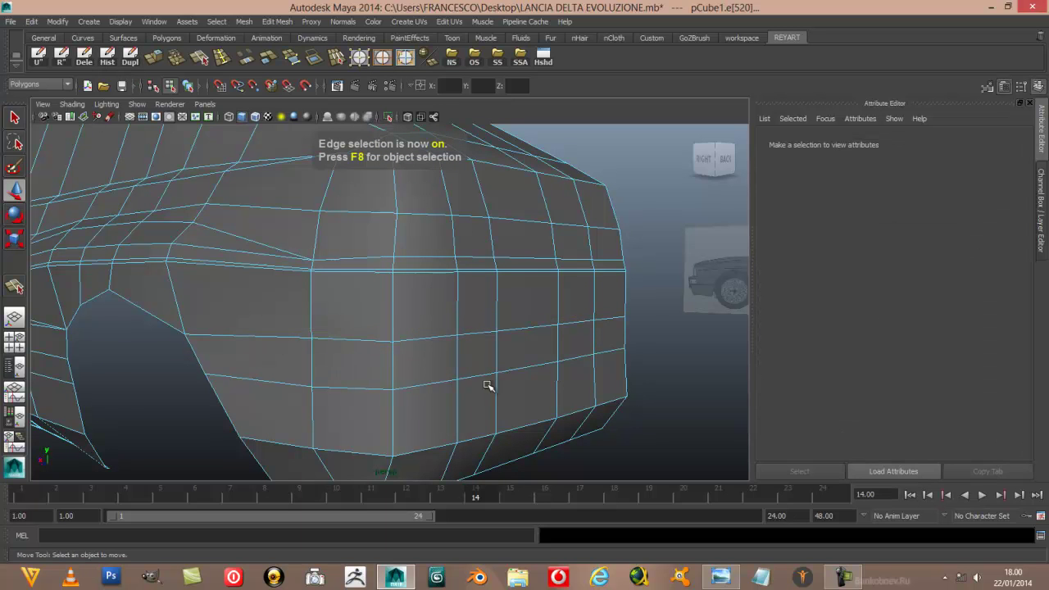
alt+drag(490, 384, 448, 368)
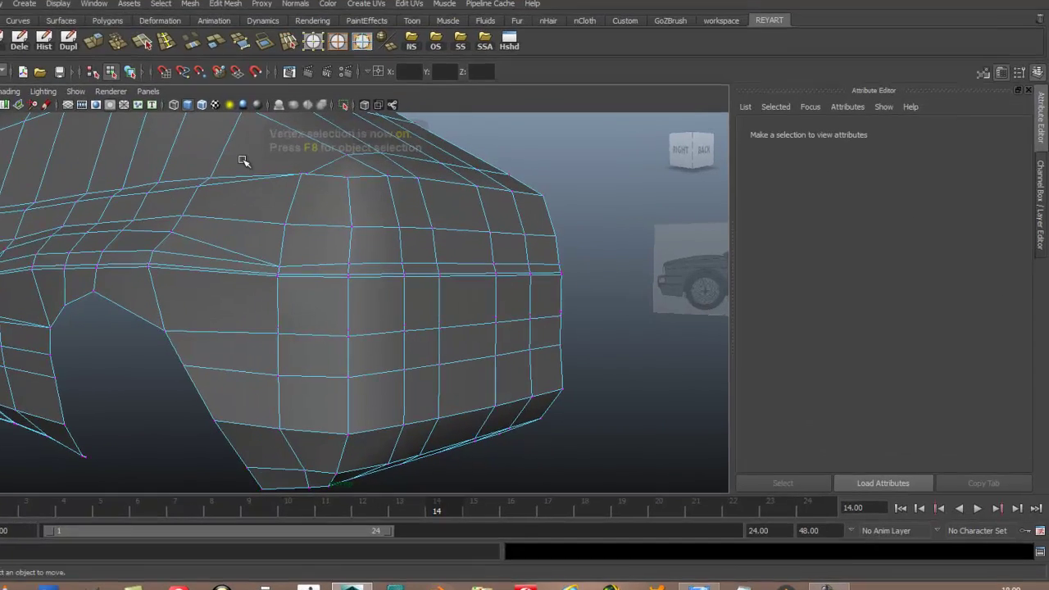
Select the row of five rear vertices, lower them slightly, and return to object mode
key(F9)
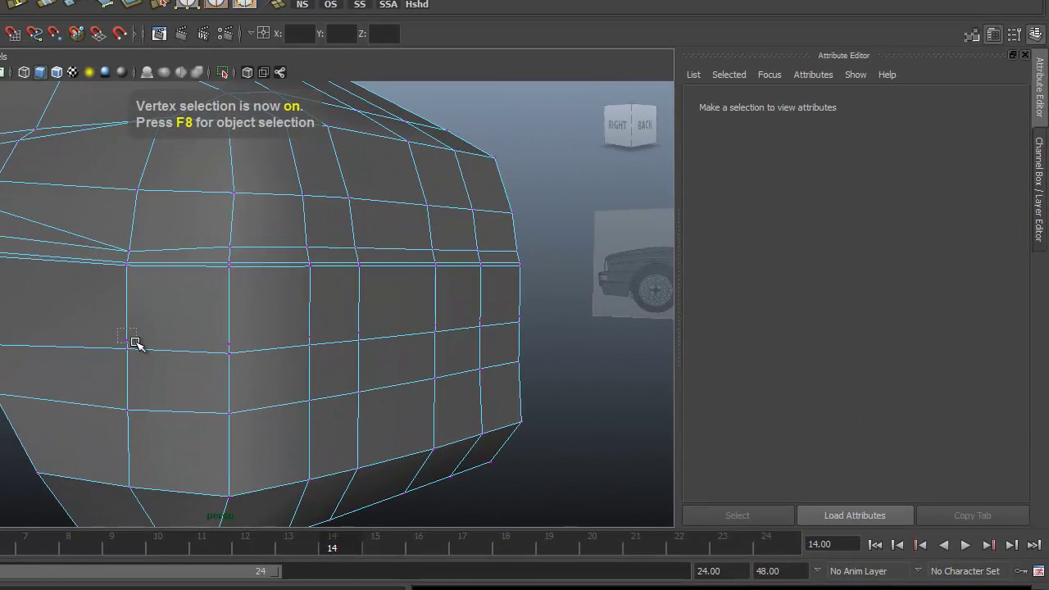
shift+click(228, 343)
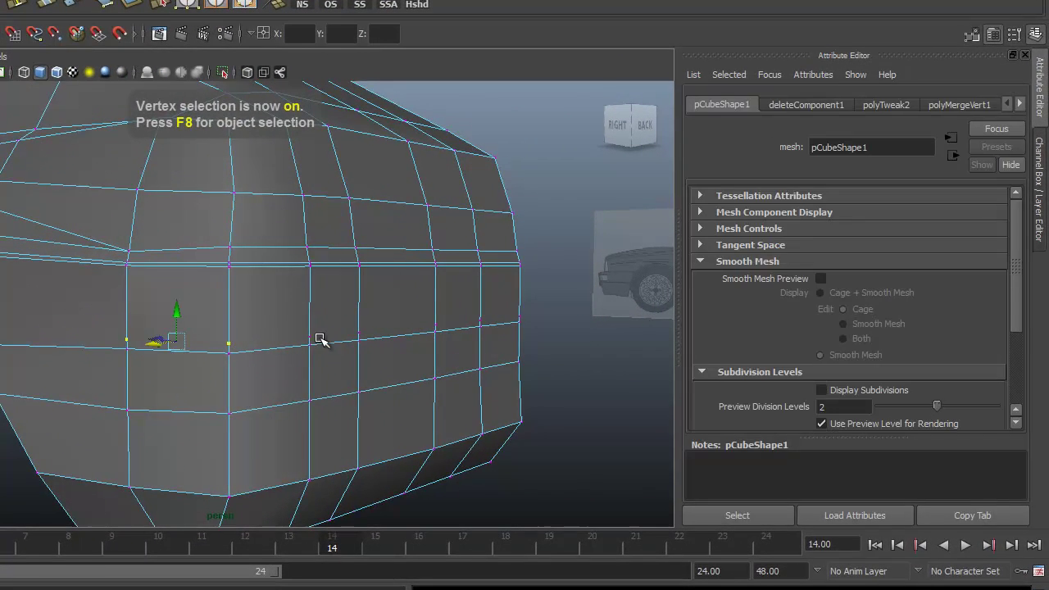
shift+click(359, 331)
shift+click(435, 326)
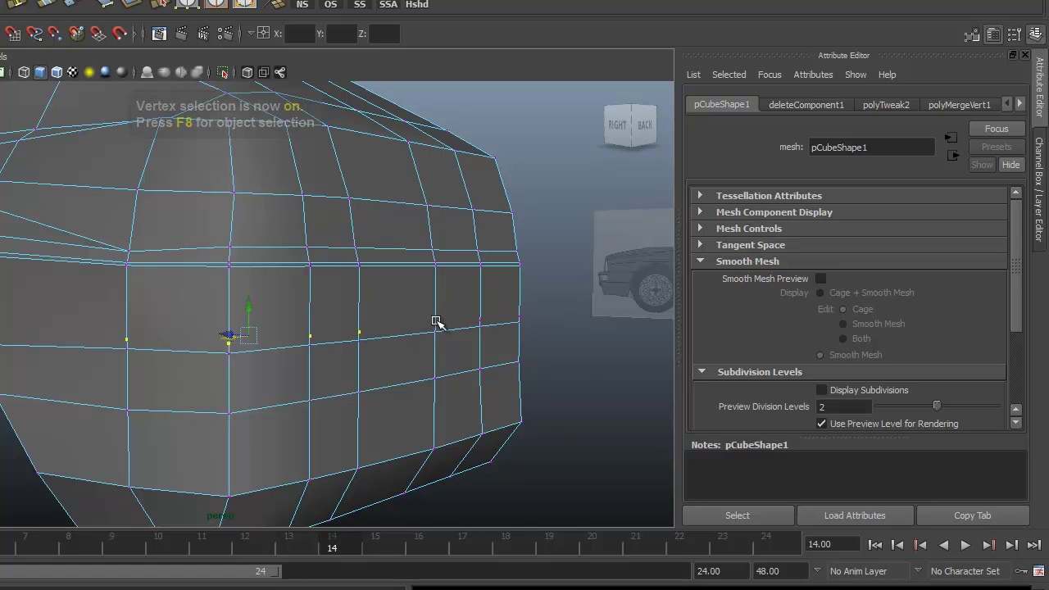
shift+click(479, 322)
shift+click(480, 320)
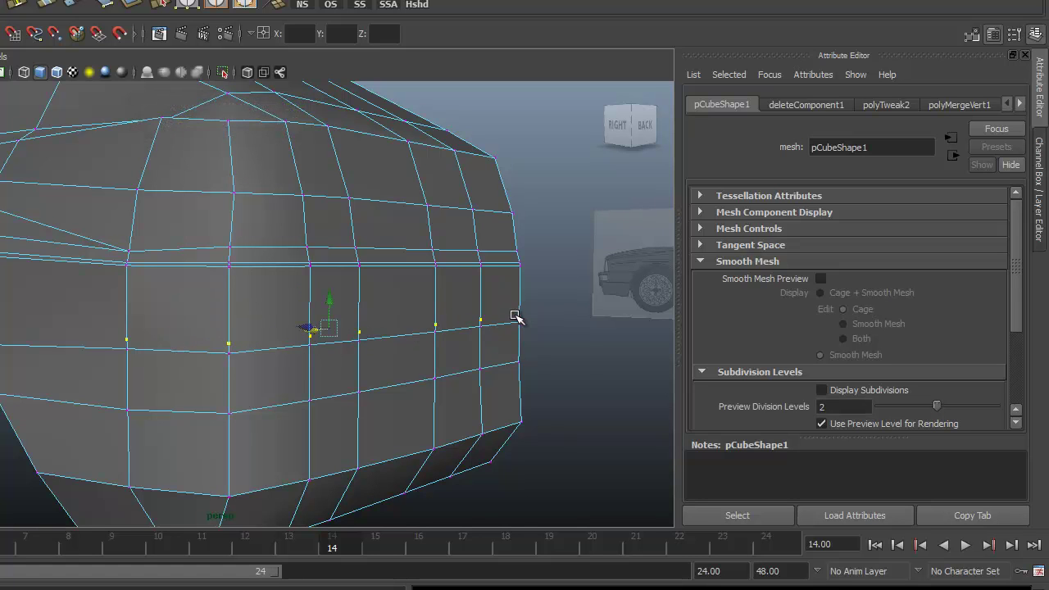
drag(358, 297, 359, 307)
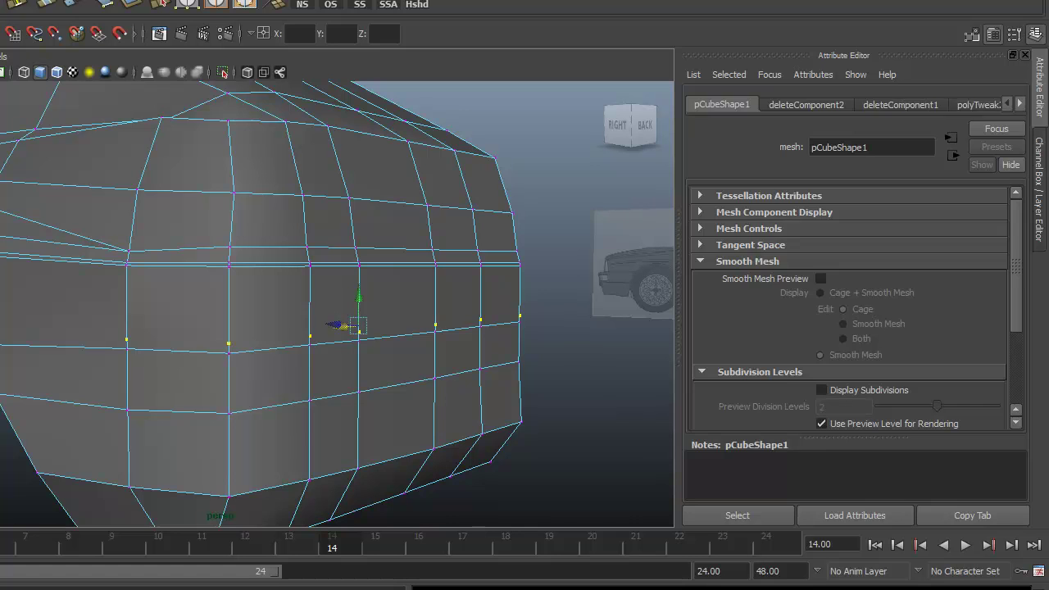
click(500, 387)
alt+drag(561, 367, 561, 367)
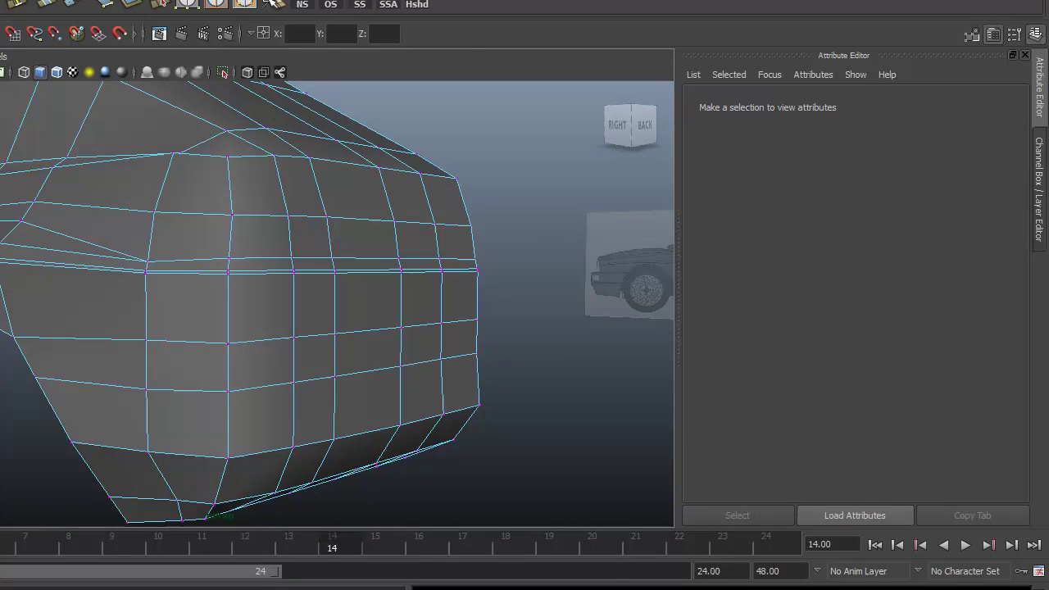
key(F8)
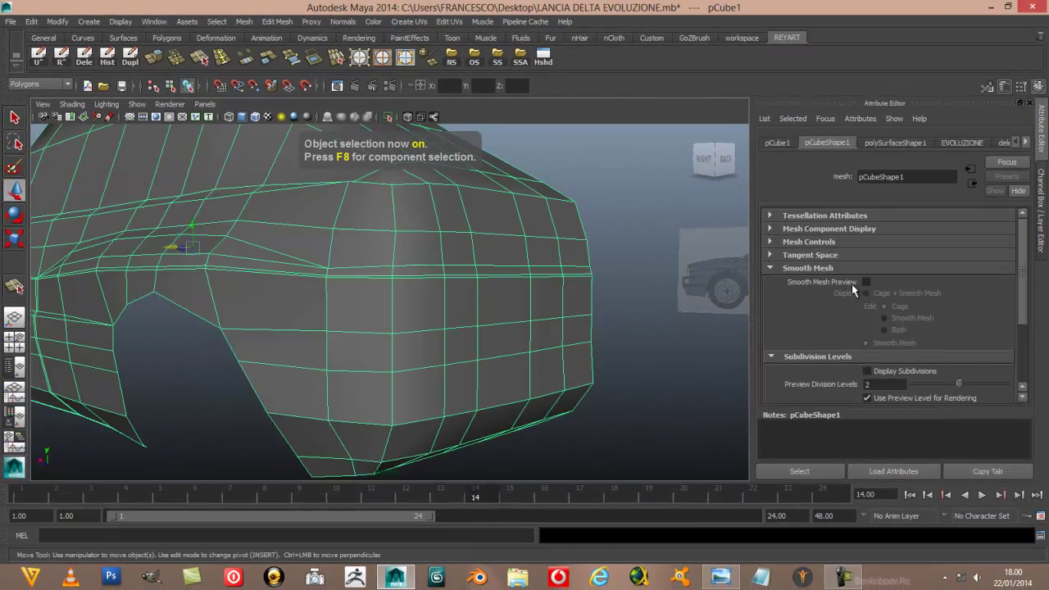
click(866, 281)
mouse_move(623, 337)
alt+mouse_down()
mouse_move(510, 330)
mouse_move(789, 349)
mouse_move(652, 337)
alt+mouse_up()
click(610, 335)
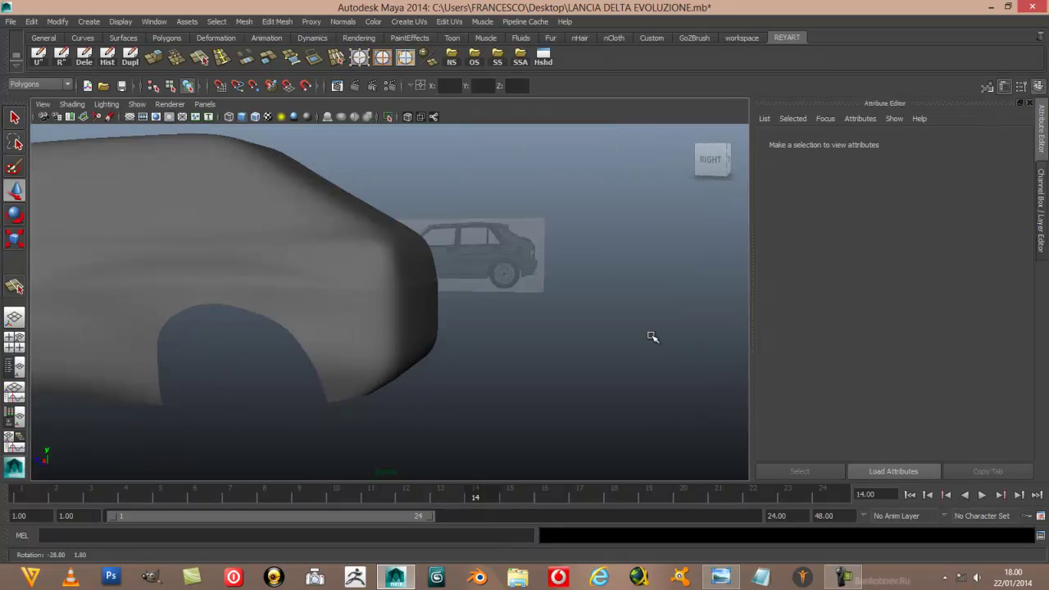
click(386, 330)
mouse_move(485, 331)
alt+mouse_down()
mouse_move(520, 324)
mouse_move(596, 337)
alt+mouse_up()
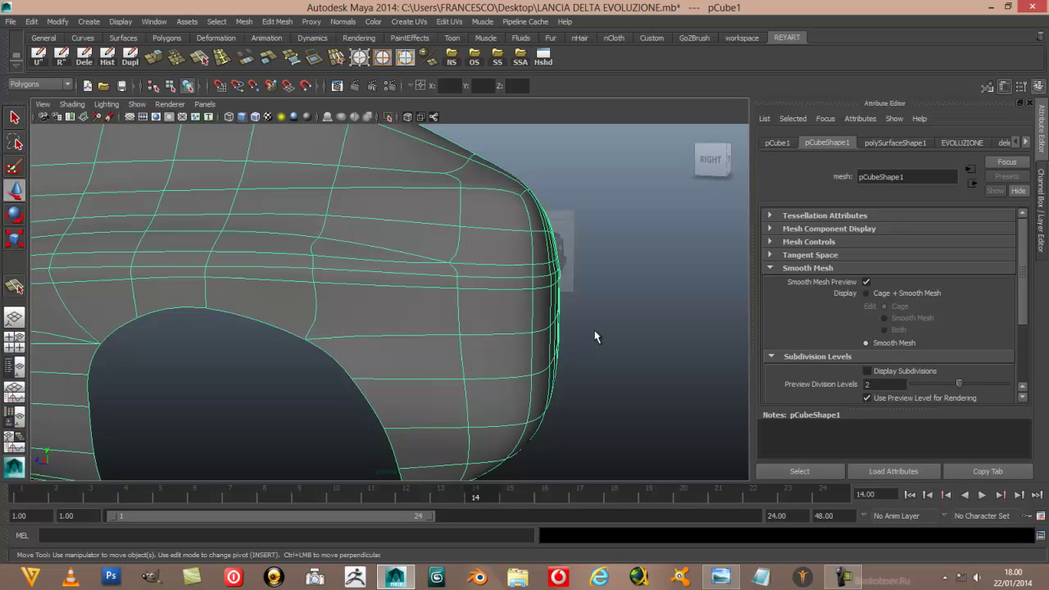
click(863, 282)
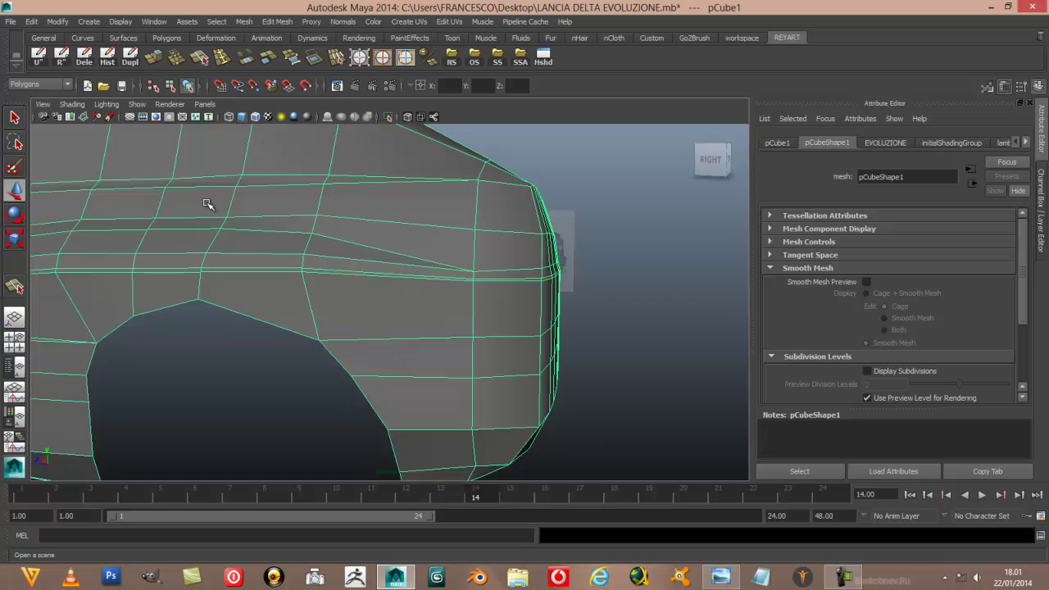
alt+drag(588, 341, 566, 325)
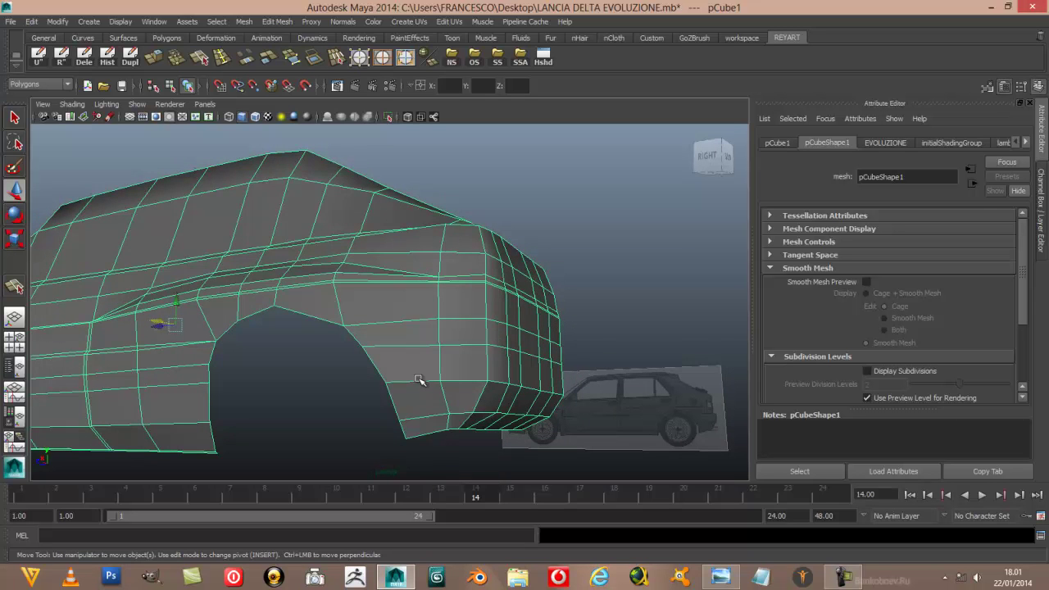
scroll(416, 358, up, 2)
scroll(365, 369, up, 2)
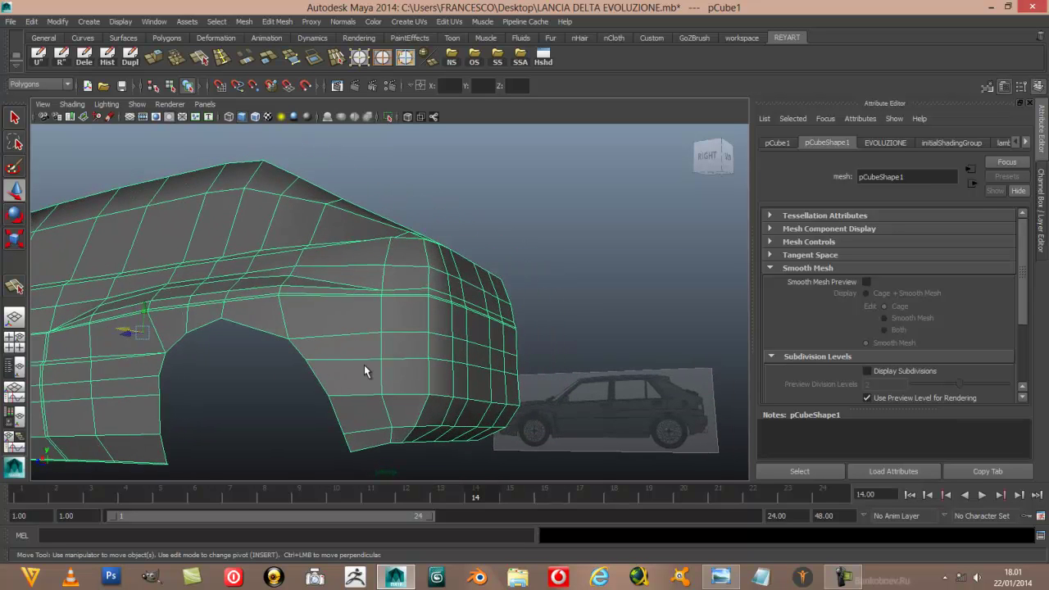
scroll(364, 364, up, 2)
scroll(357, 348, up, 1)
scroll(350, 333, up, 1)
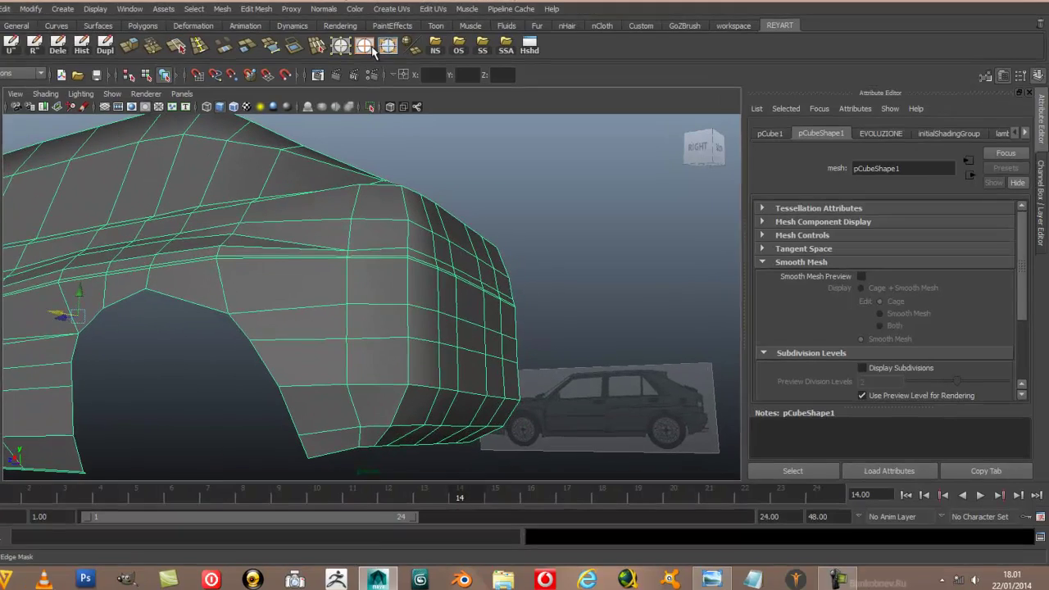
Select the thirteen faces in two rows along the lower rear body beside the wheel arch
key(F11)
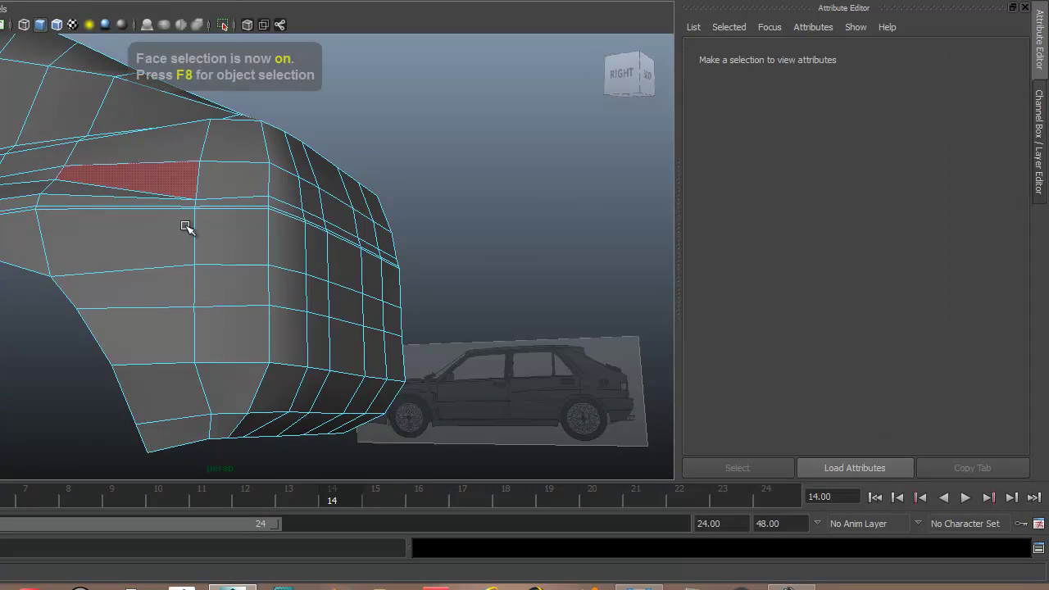
click(168, 285)
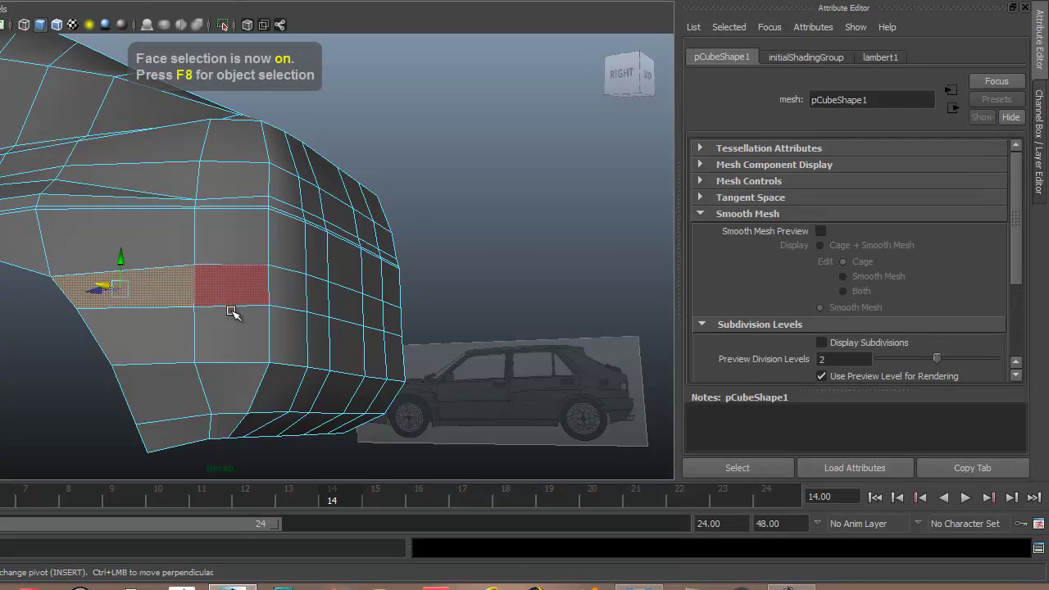
shift+click(235, 289)
shift+click(232, 322)
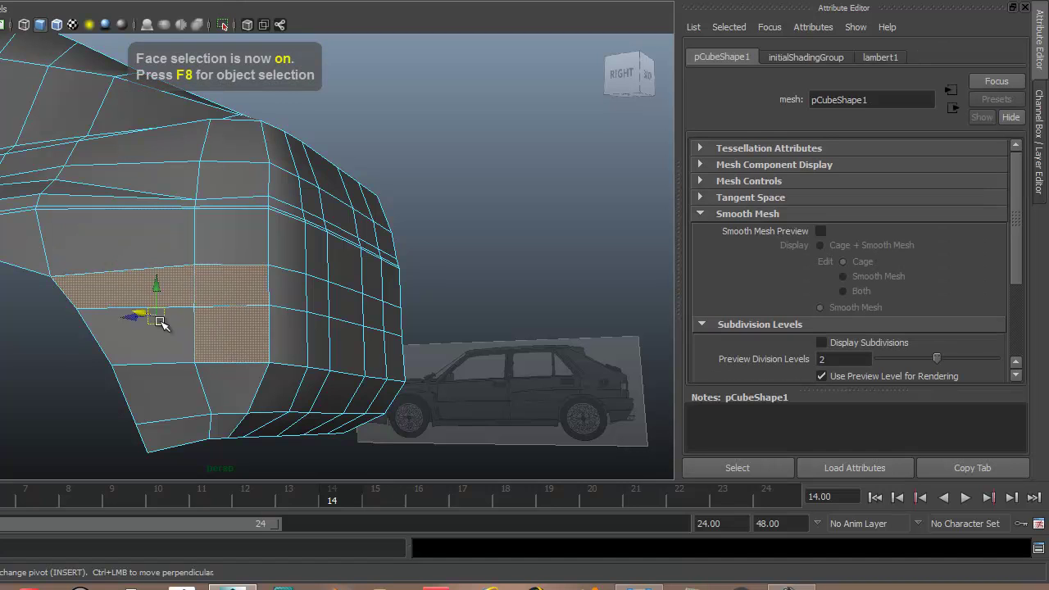
shift+click(287, 297)
shift+click(285, 329)
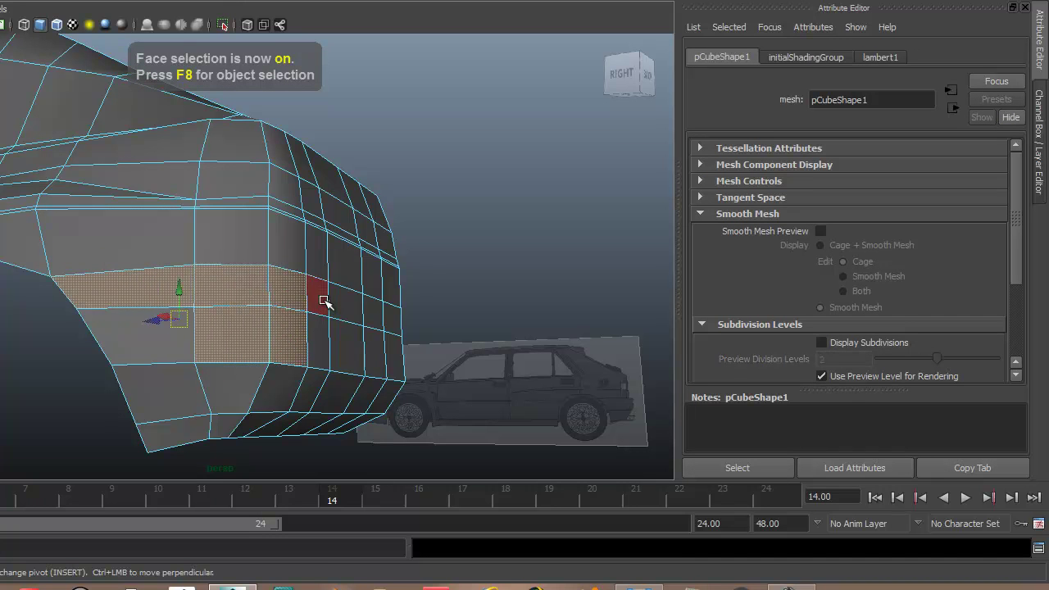
shift+click(363, 311)
shift+click(377, 314)
shift+click(393, 322)
shift+click(392, 347)
shift+click(367, 347)
shift+click(336, 347)
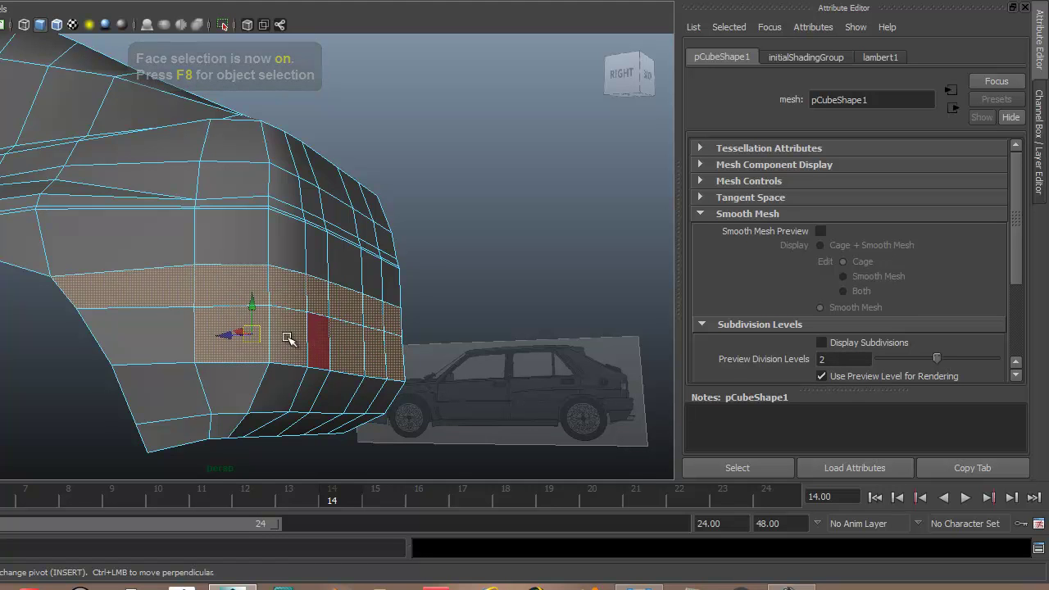
shift+click(318, 346)
shift+click(170, 335)
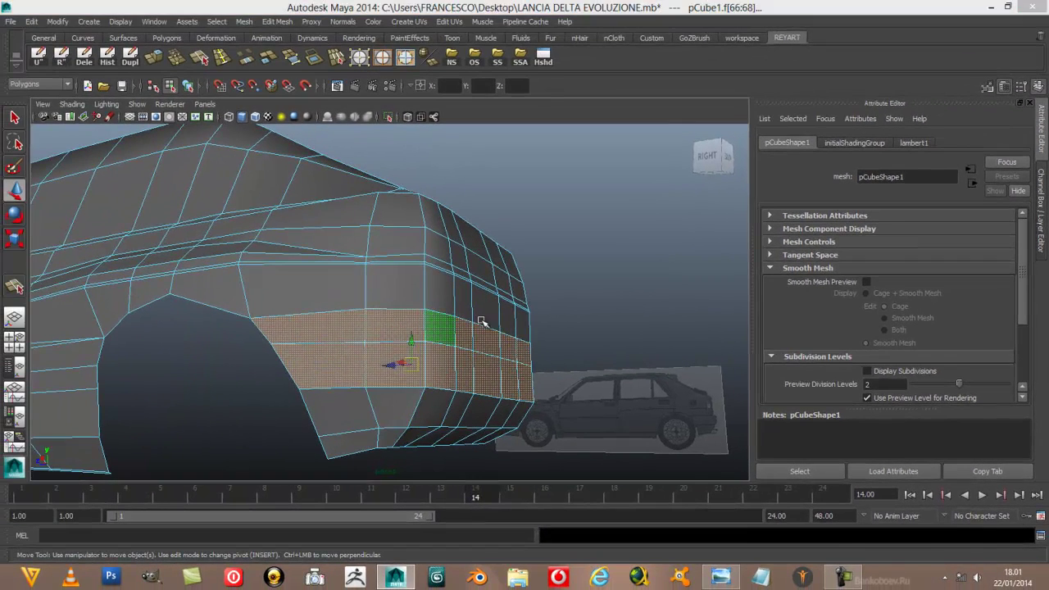
Toggle to four views and back to a maximized side view, panned toward the rear corner
key(space)
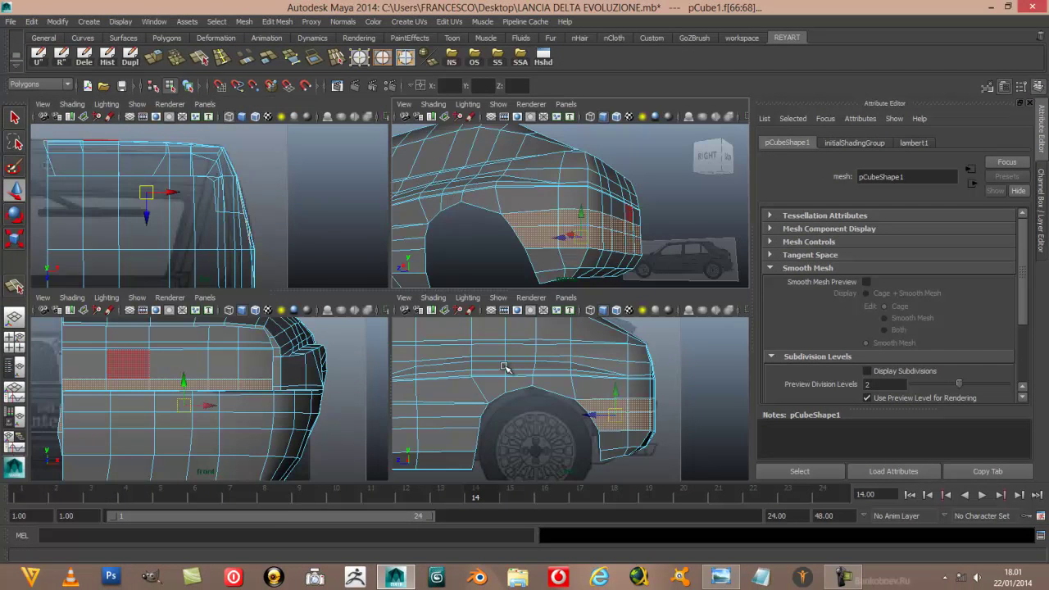
key(space)
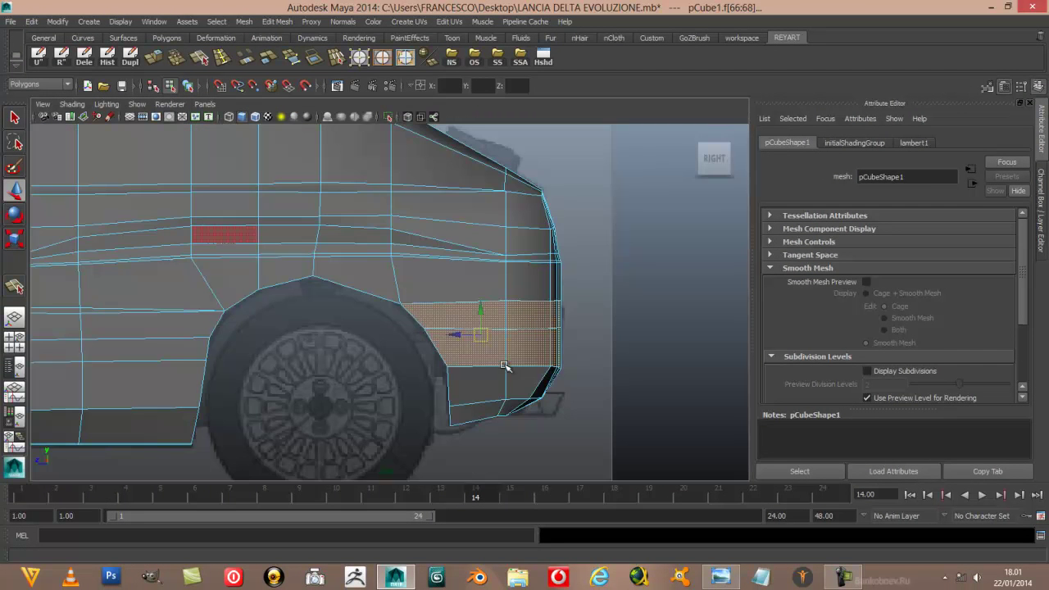
alt+middle_drag(534, 339, 445, 330)
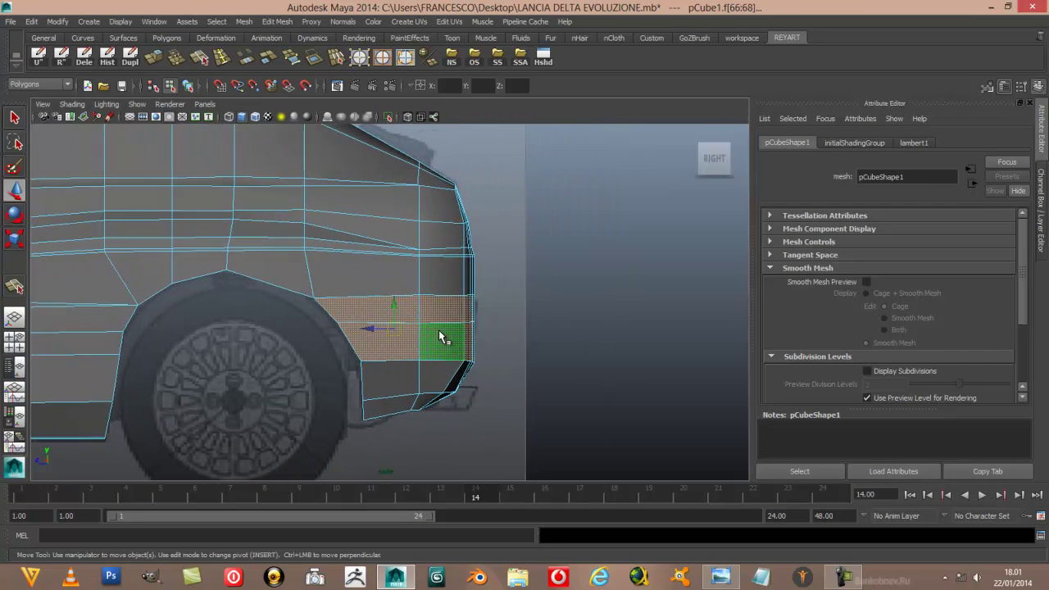
Extrude the selected lower band of faces and push it slightly outward
click(156, 66)
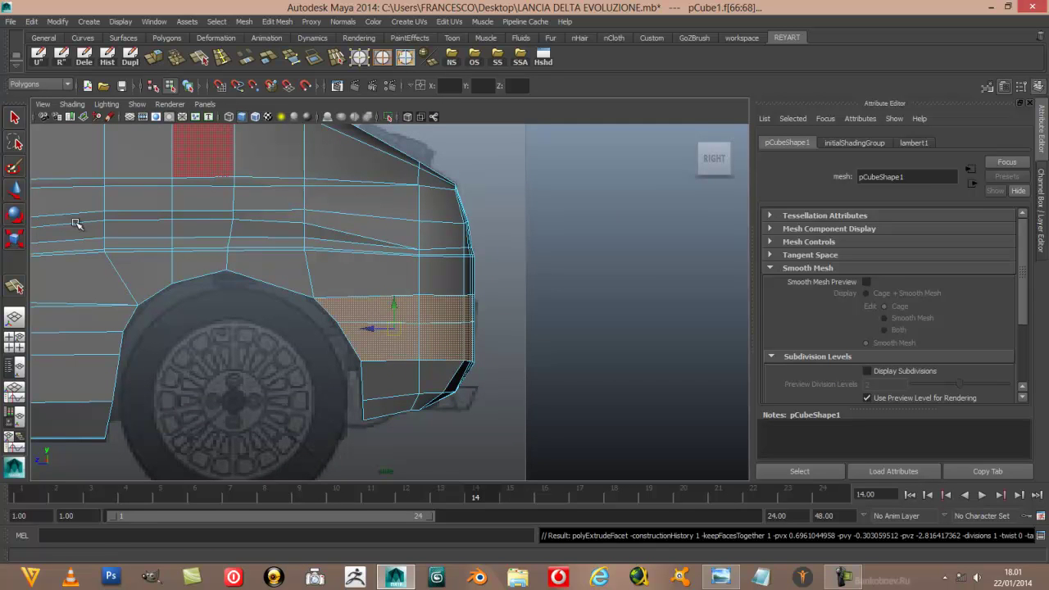
click(16, 191)
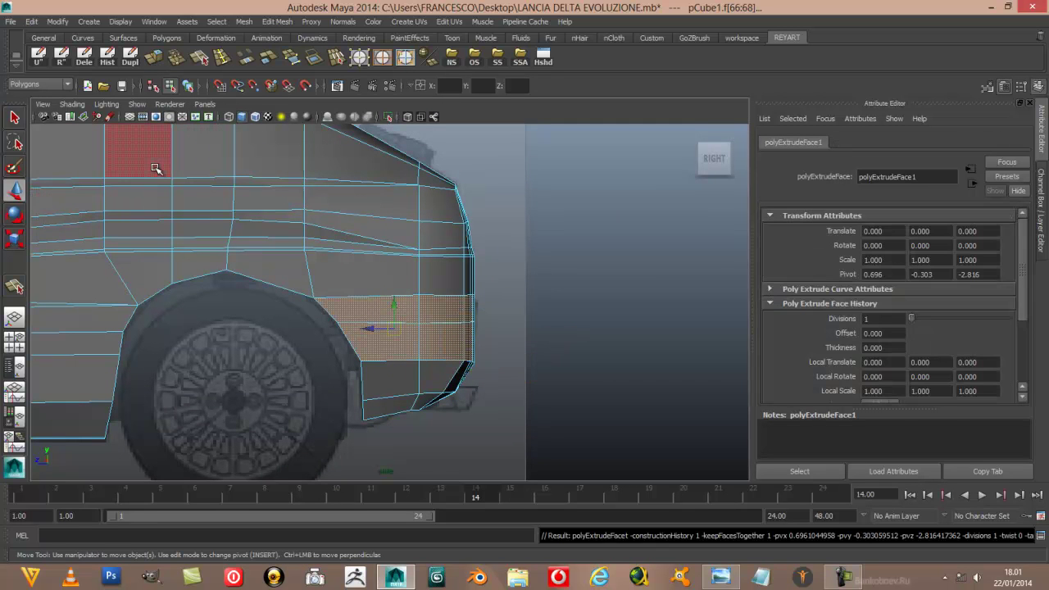
click(364, 325)
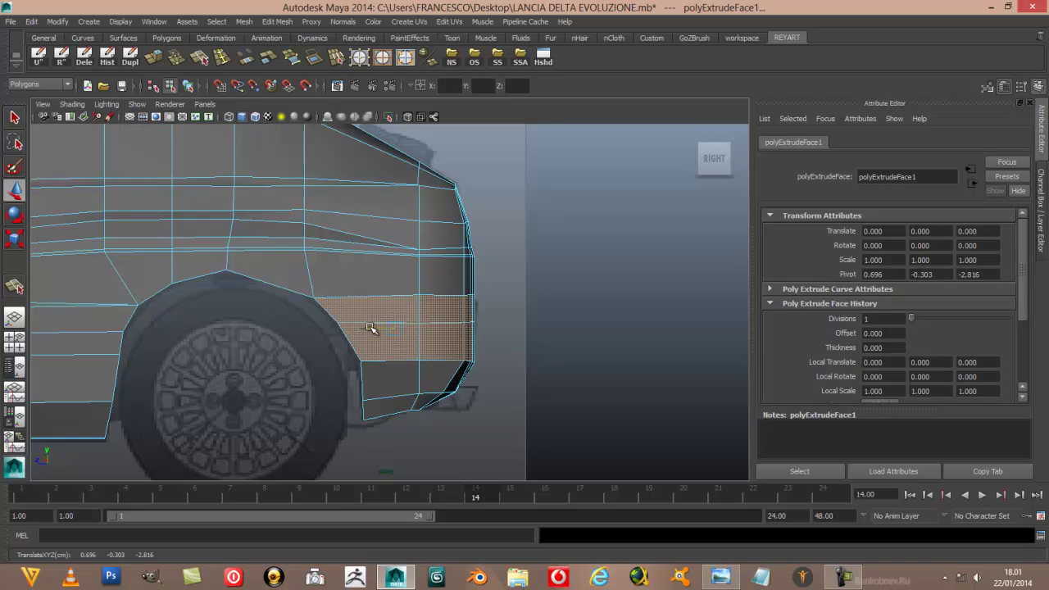
drag(372, 328, 377, 327)
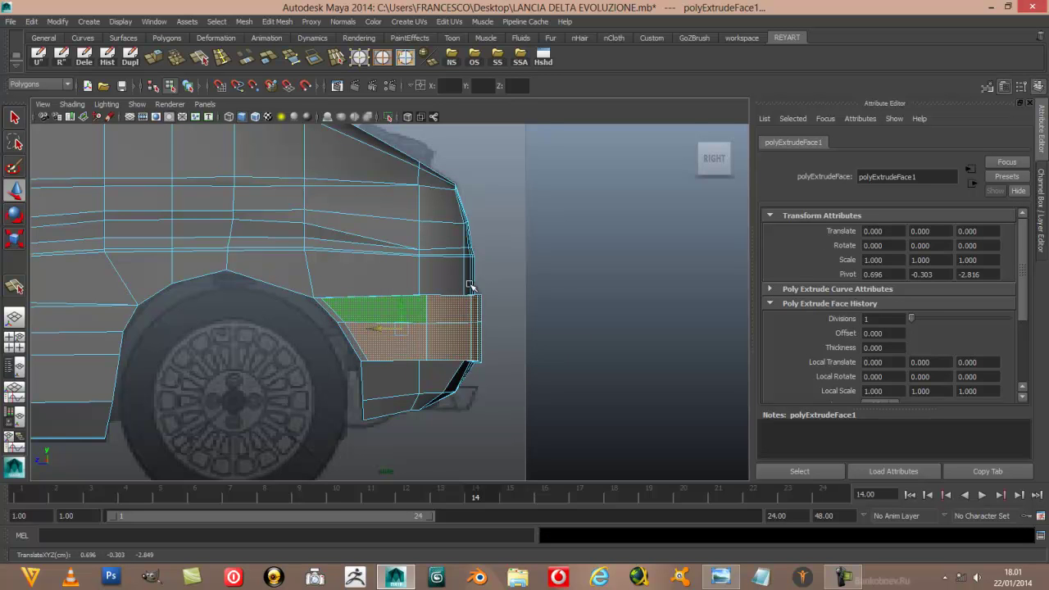
Push the extruded bumper faces further outward, checking the result from the top and back
key(space)
key(space)
alt+drag(556, 238, 487, 308)
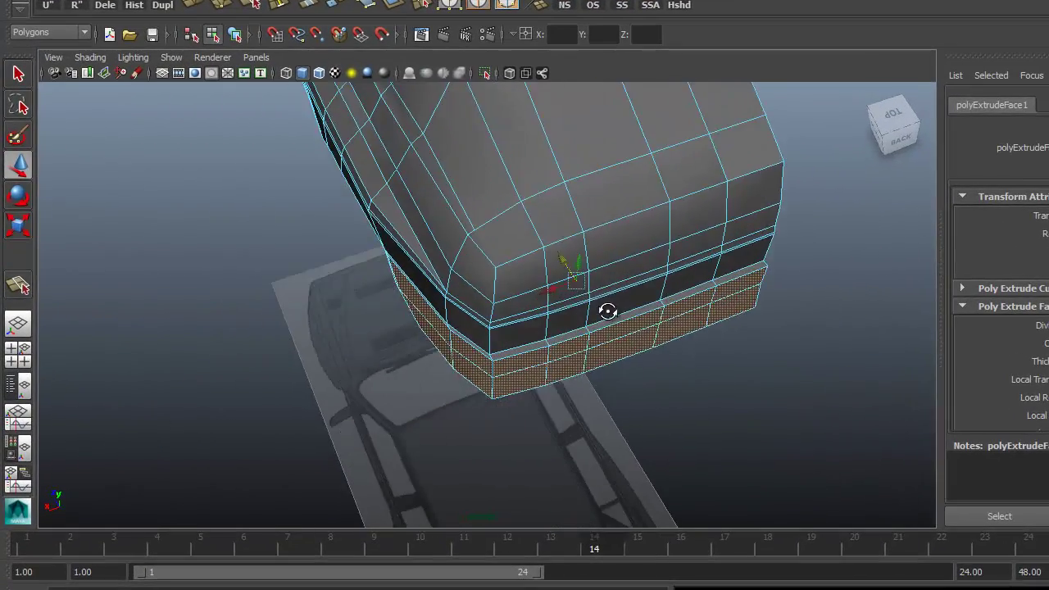
mouse_move(607, 311)
alt+mouse_down()
mouse_move(573, 299)
mouse_move(588, 309)
alt+mouse_up()
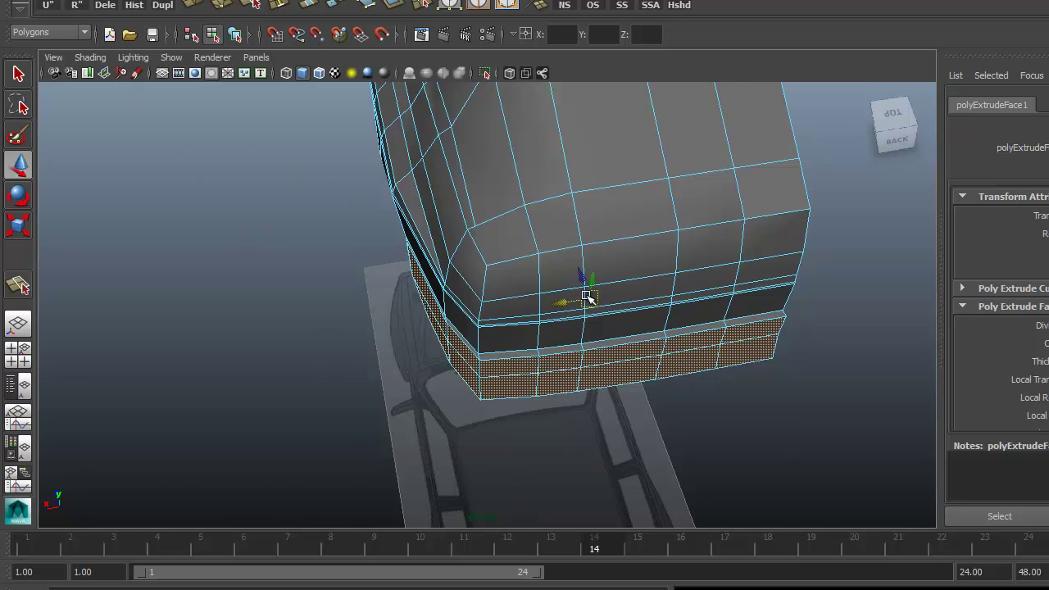
drag(579, 278, 581, 292)
mouse_move(374, 400)
alt+mouse_down()
mouse_move(339, 379)
mouse_move(222, 365)
mouse_move(162, 317)
mouse_move(363, 367)
mouse_move(412, 412)
mouse_move(416, 382)
mouse_move(365, 374)
alt+mouse_up()
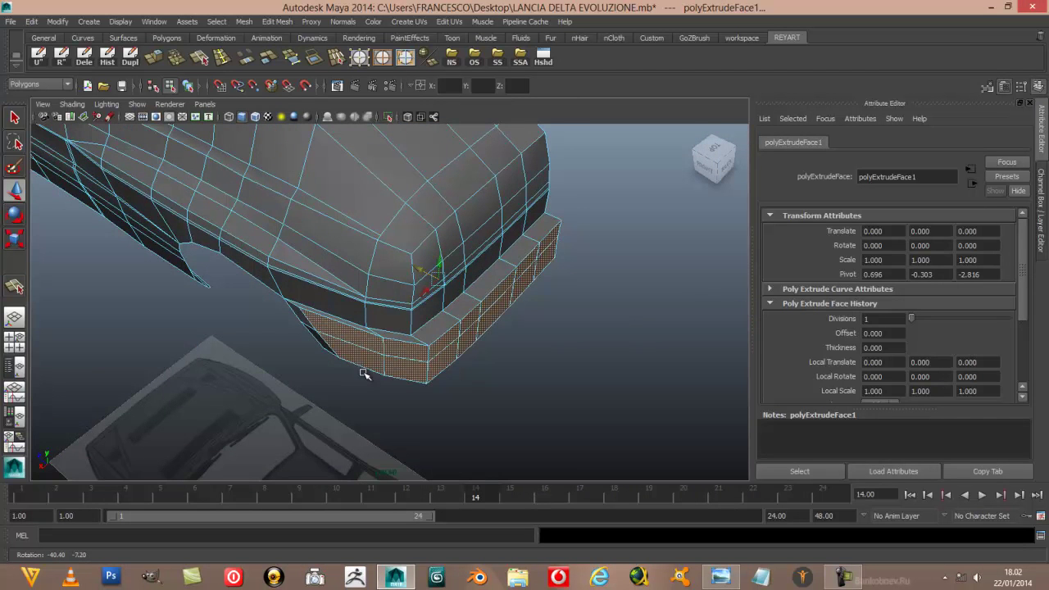
Zoom in and select the bumper's end faces near the rear wheel arch
scroll(362, 373, up, 1)
scroll(352, 367, up, 1)
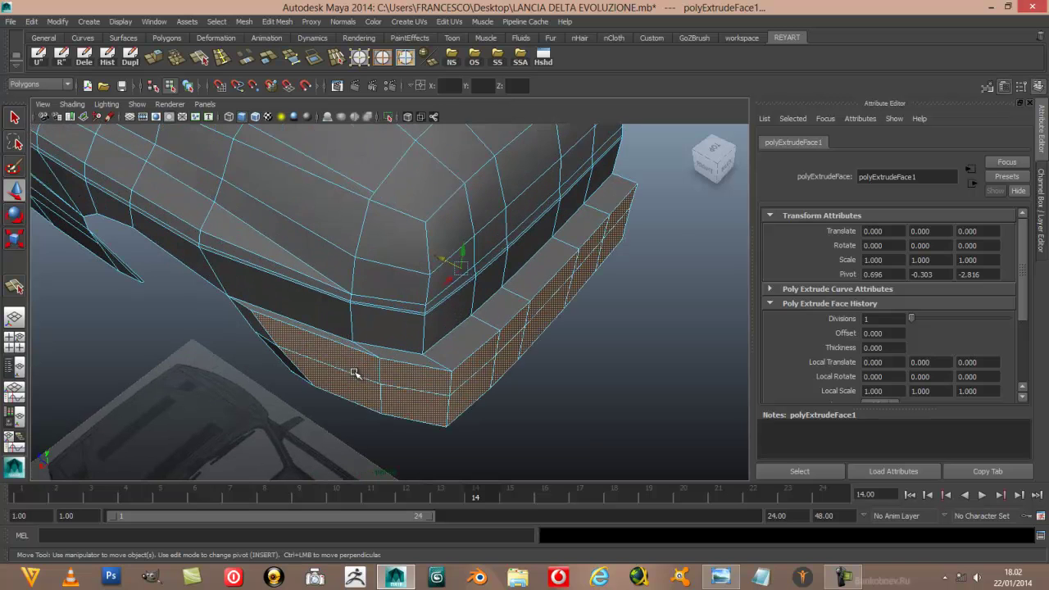
click(340, 361)
click(395, 370)
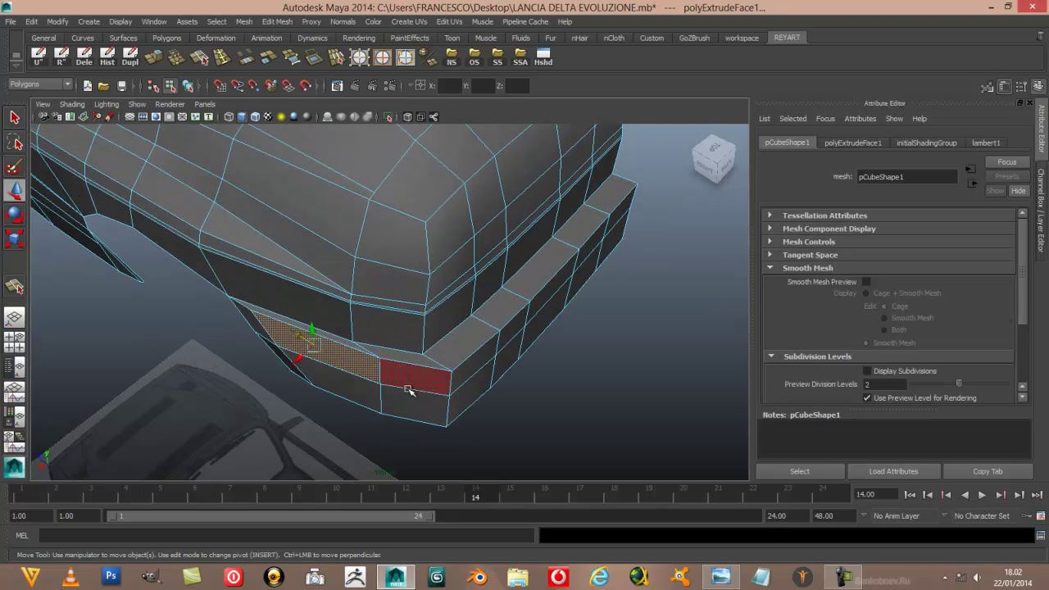
Add the neighbouring end face and inspect the bumper end beside the wheel arch from several angles
click(359, 392)
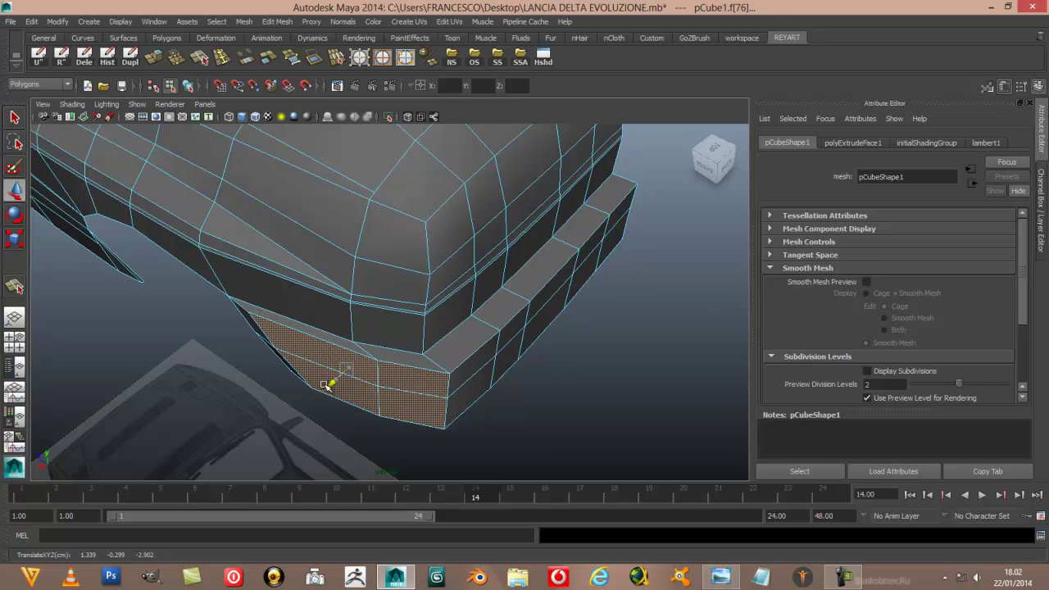
mouse_move(464, 399)
alt+mouse_down()
mouse_move(513, 398)
mouse_move(419, 396)
mouse_move(429, 358)
mouse_move(417, 286)
mouse_move(513, 349)
mouse_move(679, 395)
alt+mouse_up()
mouse_move(553, 380)
alt+mouse_down()
mouse_move(494, 347)
mouse_move(364, 363)
mouse_move(453, 387)
alt+mouse_up()
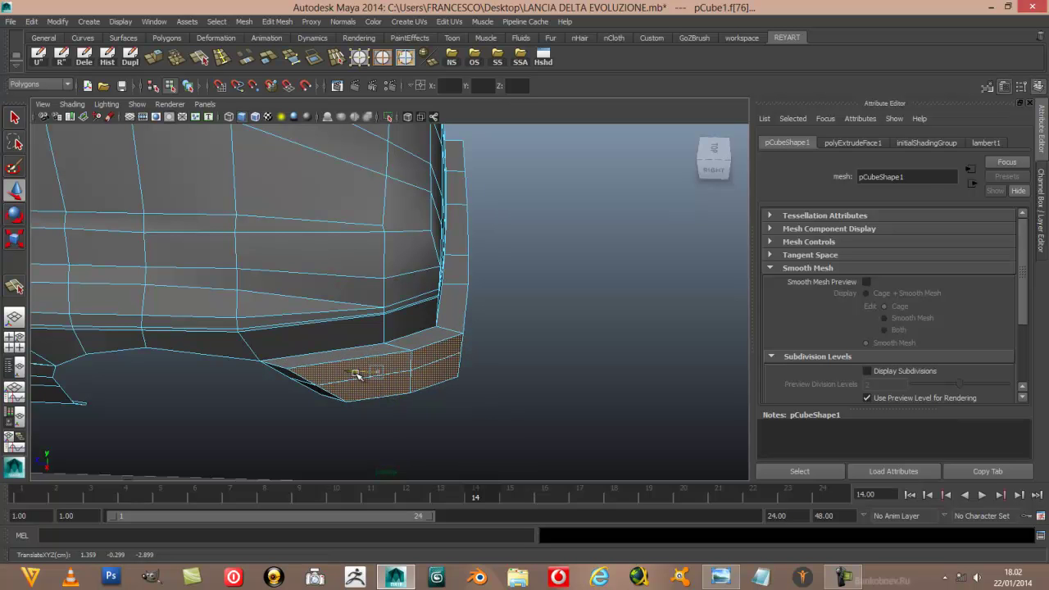
mouse_move(492, 375)
alt+mouse_down()
mouse_move(344, 345)
mouse_move(351, 293)
mouse_move(371, 262)
mouse_move(494, 344)
mouse_move(607, 369)
mouse_move(543, 309)
mouse_move(529, 306)
mouse_move(515, 330)
mouse_move(462, 281)
mouse_move(474, 358)
alt+mouse_up()
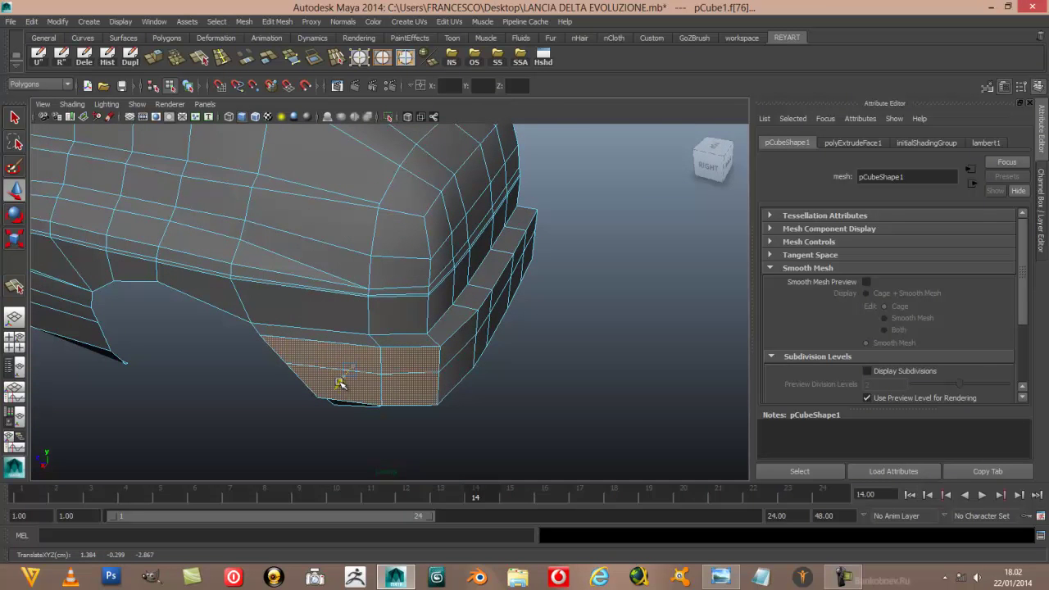
mouse_move(370, 392)
alt+mouse_down()
mouse_move(491, 407)
mouse_move(517, 377)
mouse_move(615, 375)
alt+mouse_up()
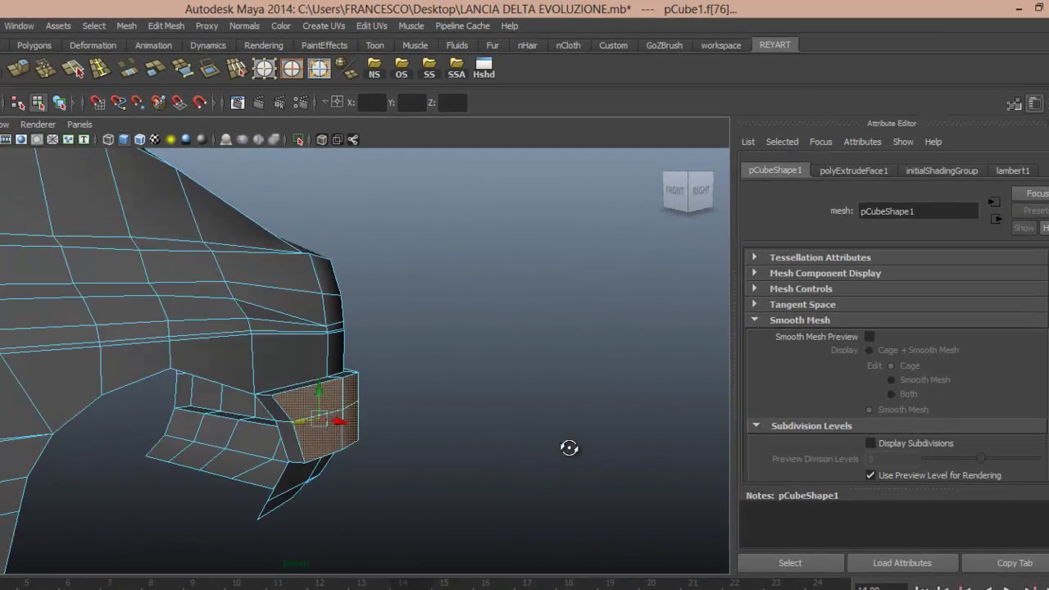
mouse_move(569, 448)
alt+mouse_down()
mouse_move(578, 475)
mouse_move(609, 498)
mouse_move(420, 478)
mouse_move(368, 391)
mouse_move(382, 445)
mouse_move(518, 443)
mouse_move(569, 468)
mouse_move(475, 487)
mouse_move(457, 495)
mouse_move(457, 509)
alt+mouse_up()
scroll(189, 501, up, 2)
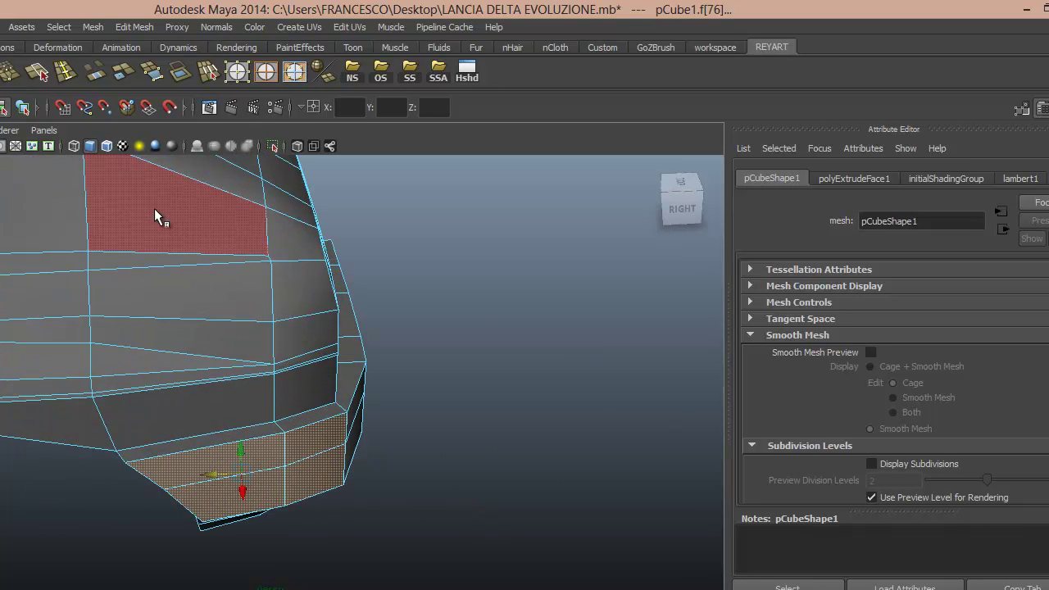
Weld the loose bumper-end vertices into their neighbours and check the corner from below
key(F9)
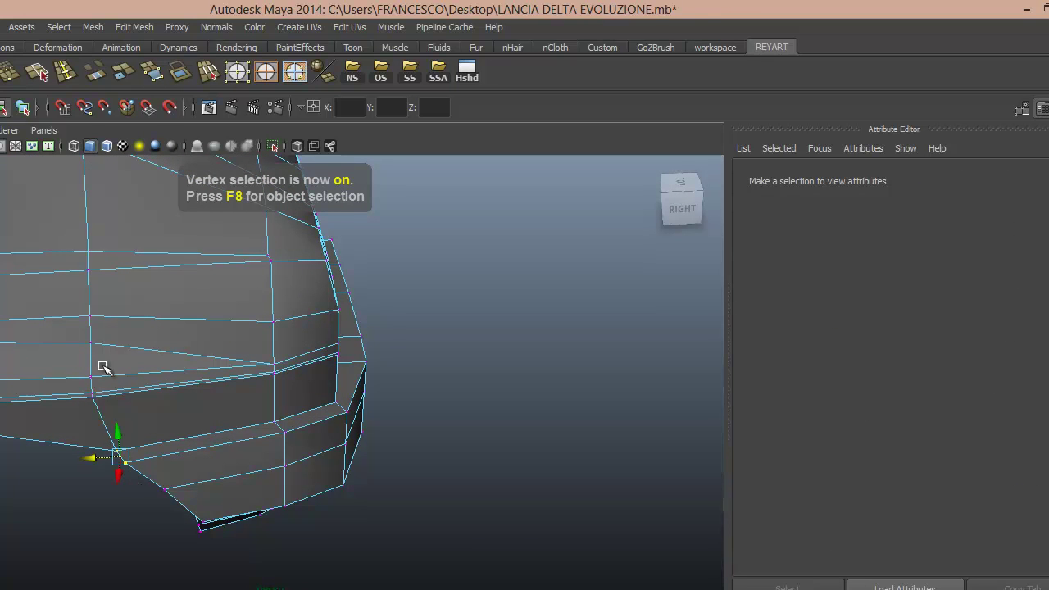
shift+right_drag(66, 432, 115, 492)
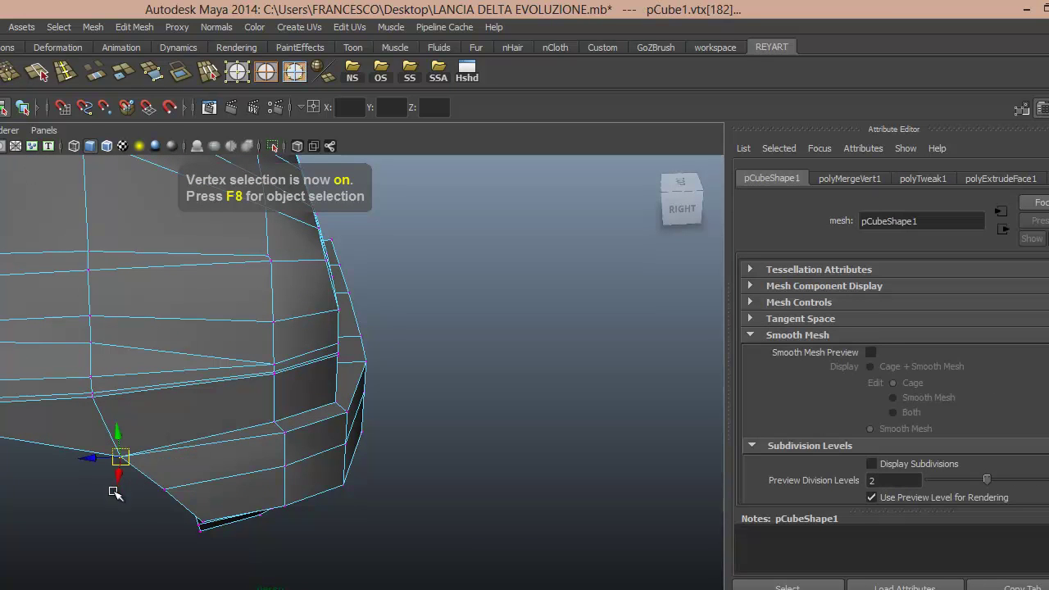
mouse_move(114, 512)
alt+mouse_down()
mouse_move(122, 492)
mouse_move(158, 467)
alt+mouse_up()
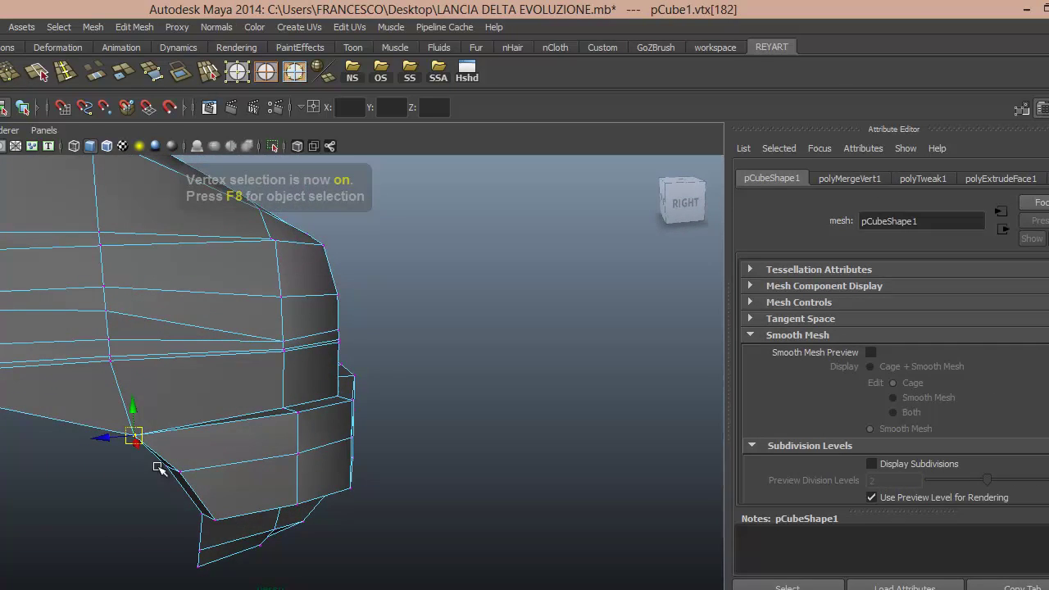
click(164, 469)
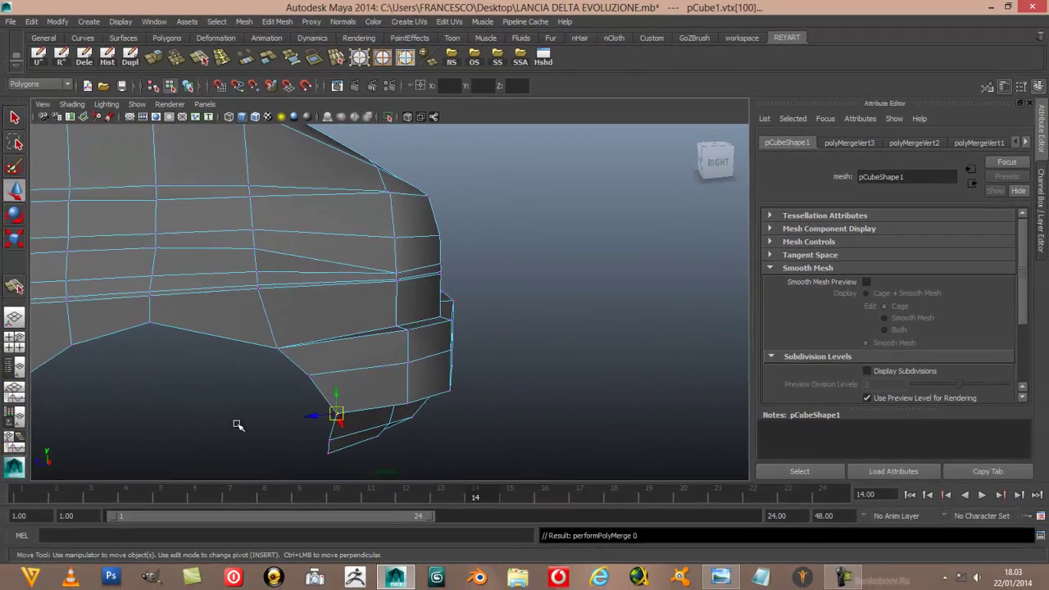
mouse_move(246, 417)
alt+mouse_down()
mouse_move(274, 336)
mouse_move(334, 411)
mouse_move(340, 401)
alt+mouse_up()
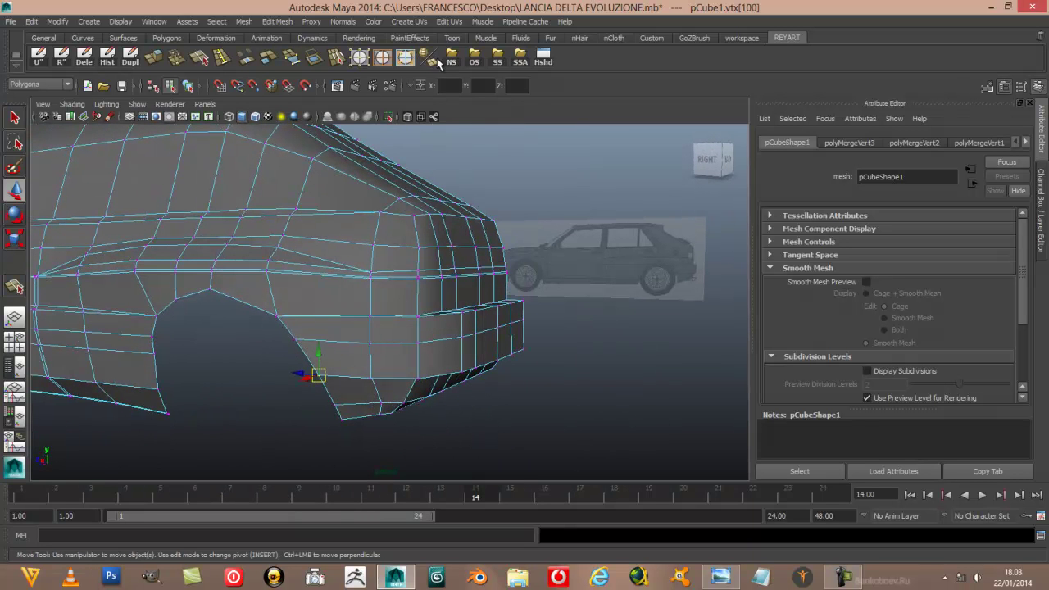
Return to object mode and view the smoothed car body from the rear
key(F8)
mouse_move(574, 422)
alt+mouse_down()
mouse_move(488, 399)
mouse_move(438, 442)
alt+mouse_up()
mouse_move(292, 433)
alt+mouse_down()
mouse_move(424, 385)
mouse_move(497, 384)
mouse_move(562, 412)
mouse_move(608, 407)
mouse_move(374, 366)
mouse_move(423, 306)
mouse_move(451, 381)
alt+mouse_up()
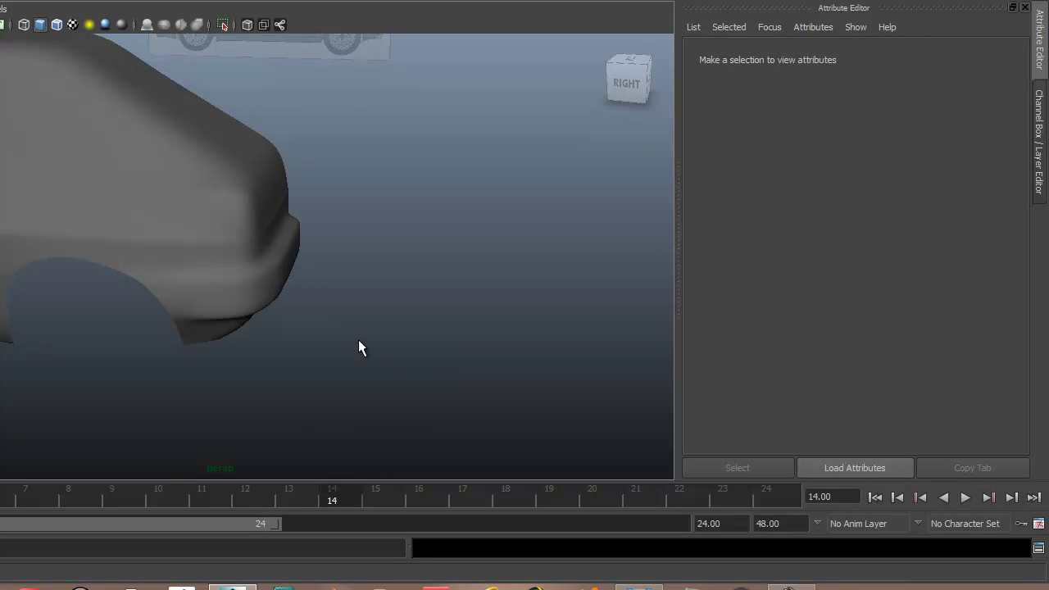
key(F9)
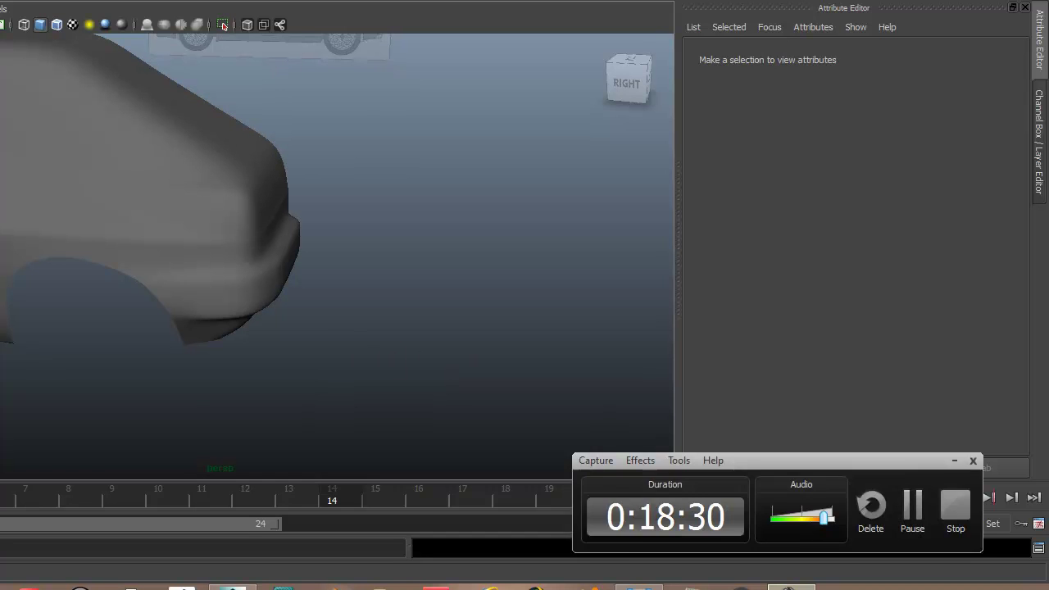